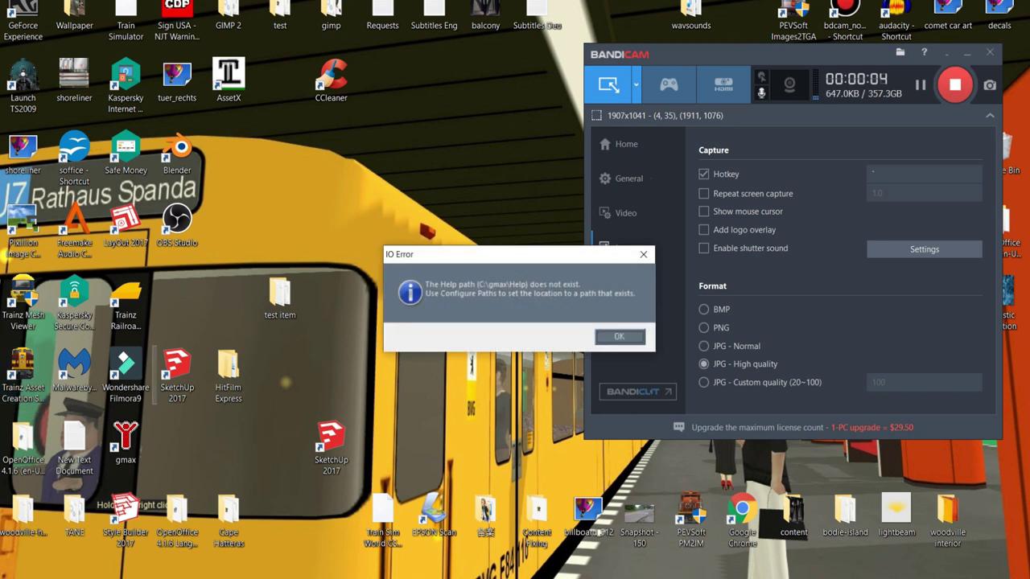
- Dismiss the help path error and the remaining startup message
left_click(620, 336)
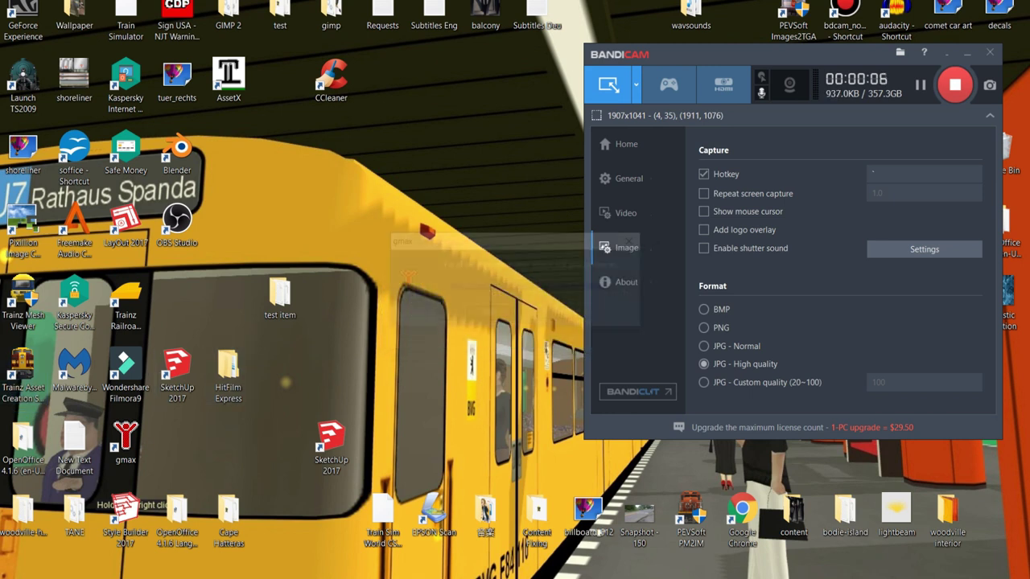
left_click(571, 313)
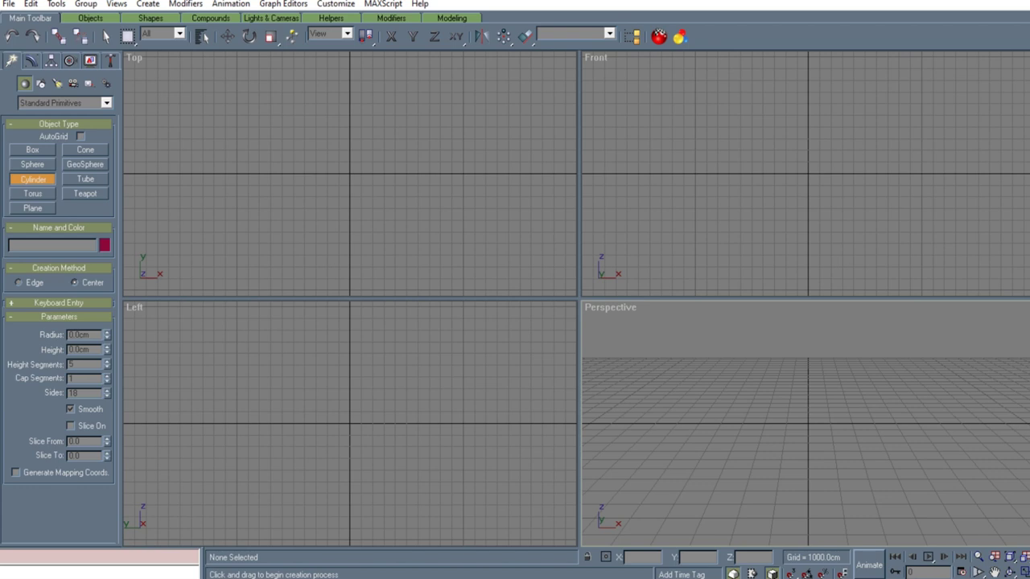
- Create a cylinder by numeric entry with a radius of 81.93 cm and a height of 113.443 cm at Z 8349.619 cm
left_click(58, 303)
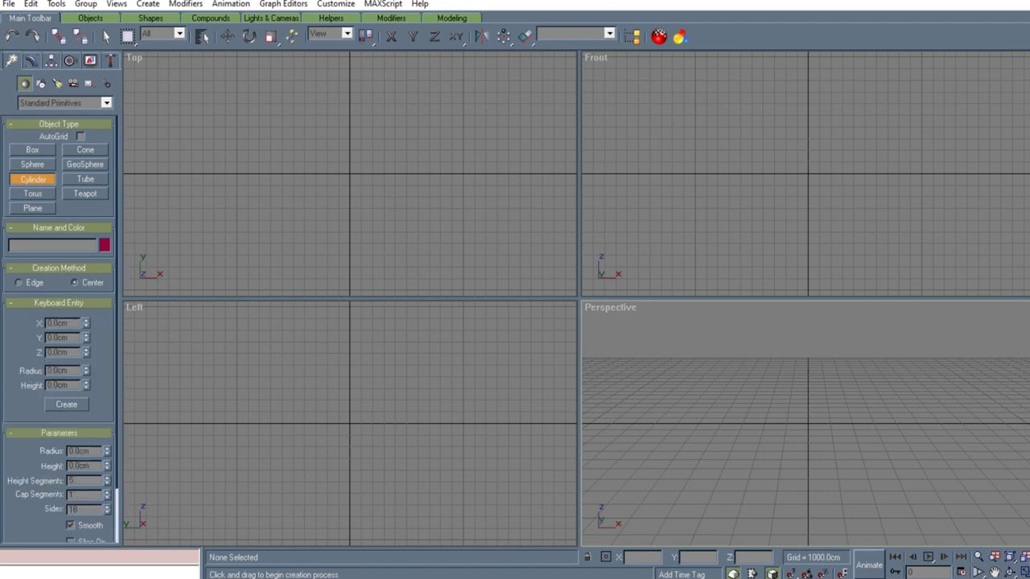
double_click(58, 371)
type("0")
type("1.93")
key("Return")
key("Tab")
type("11")
type("3.44275")
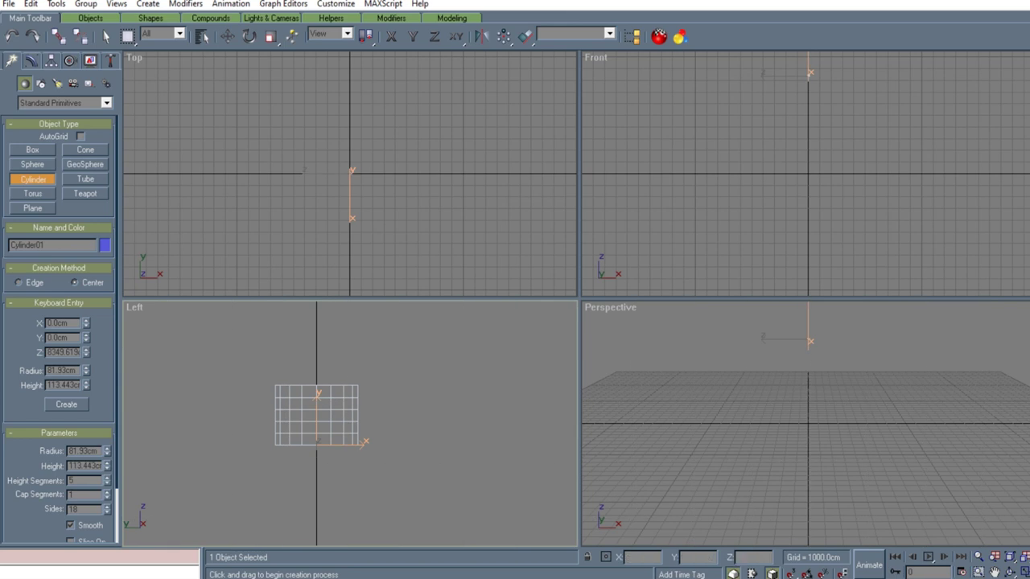
- Rename the new cylinder as rotor01
double_click(29, 244)
type("m")
type("otor")
type("01")
- Create a new Standard material and name it whitemetal
left_click(335, 157)
scroll(346, 171, "up", 8)
scroll(303, 182, "up", 5)
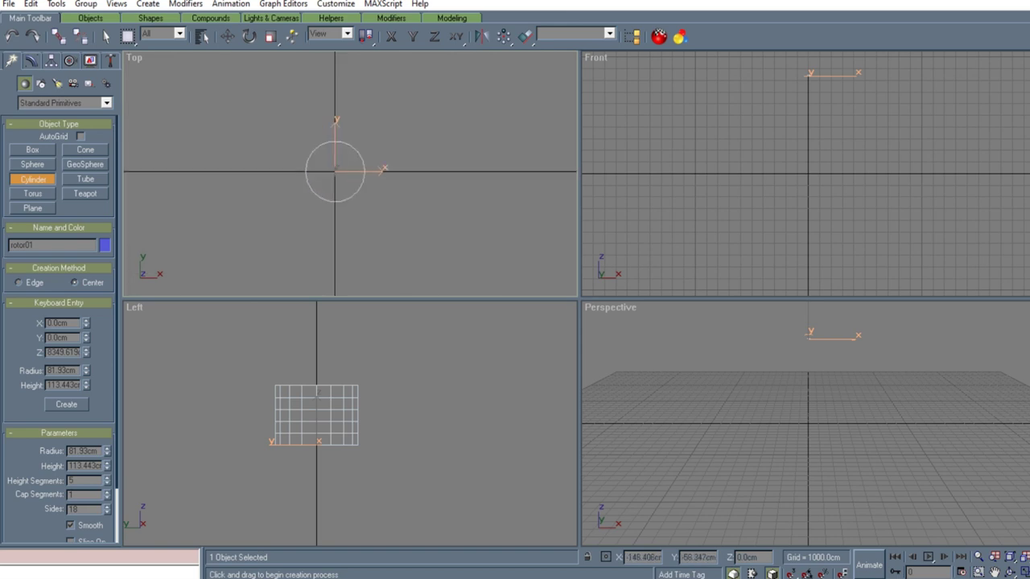
left_click(659, 36)
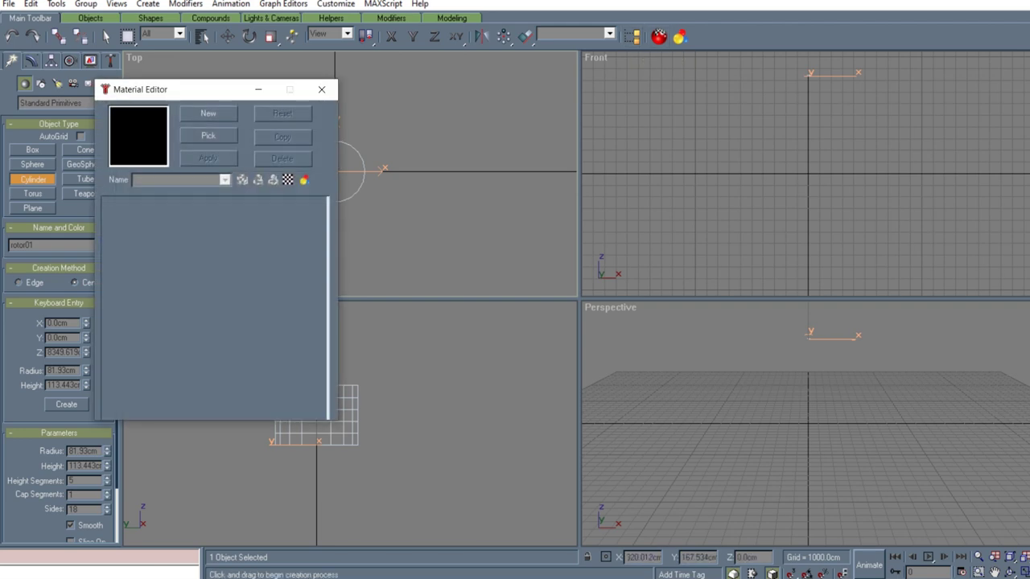
left_click(207, 113)
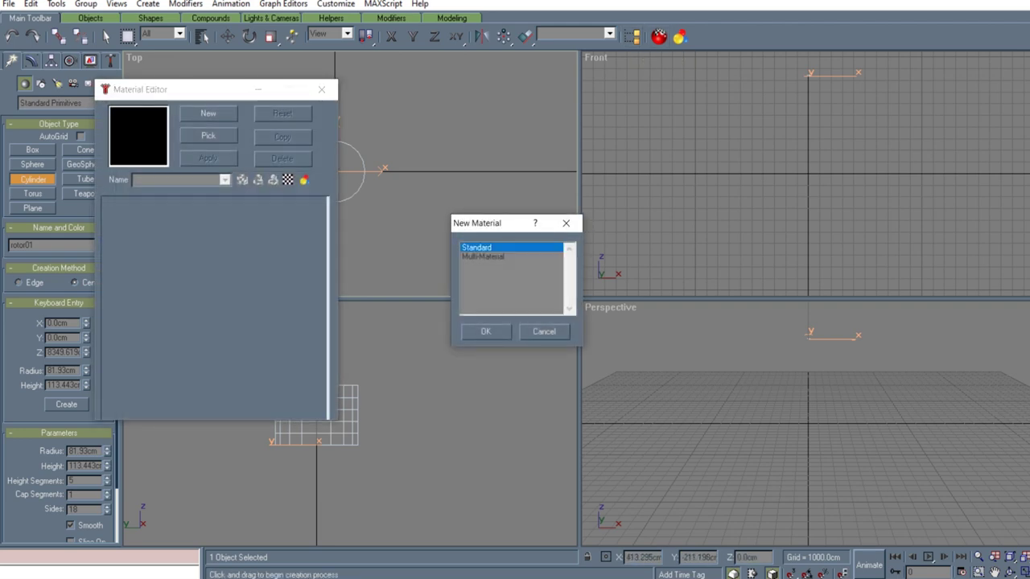
left_click(486, 331)
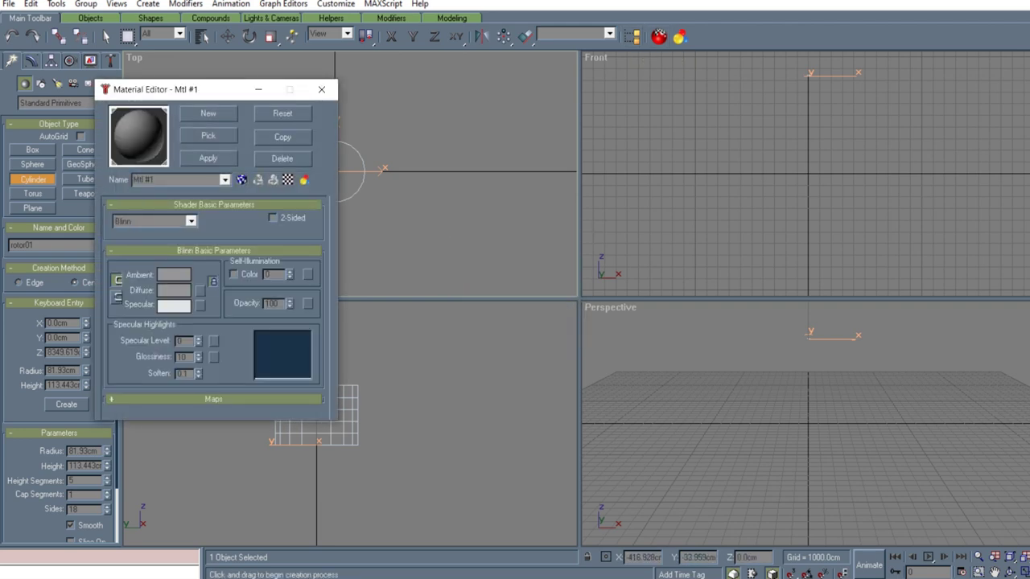
left_click_drag(156, 180, 131, 180)
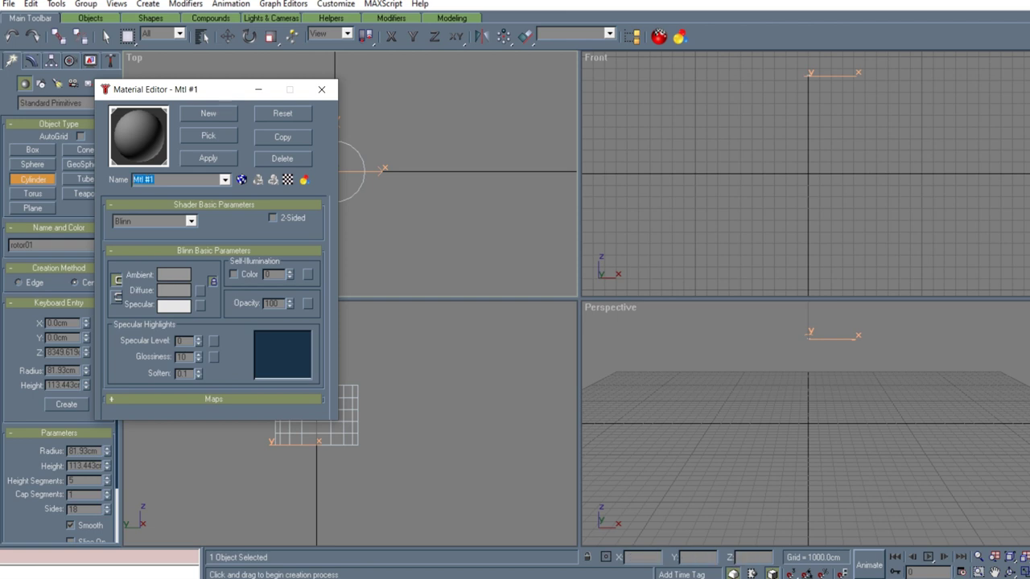
type("whitemetal")
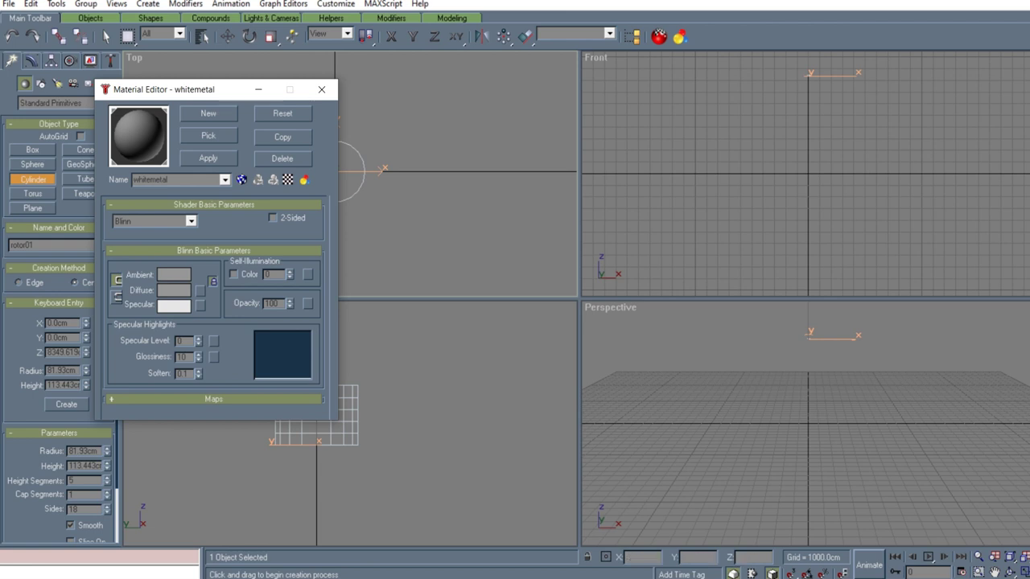
- Add a Bitmap map to the Diffuse Color of the whitemetal material
left_click(213, 398)
left_click(260, 244)
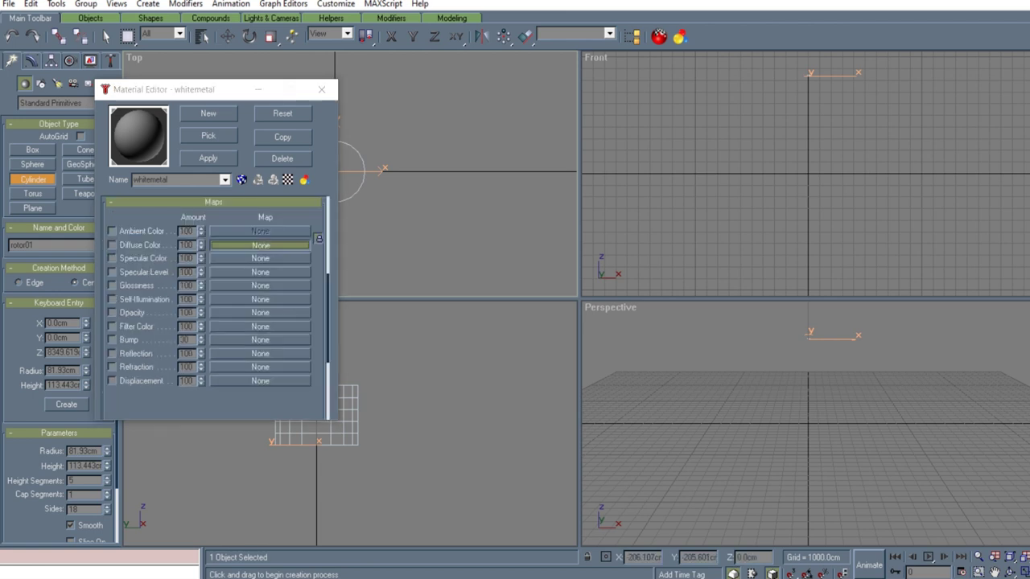
double_click(510, 158)
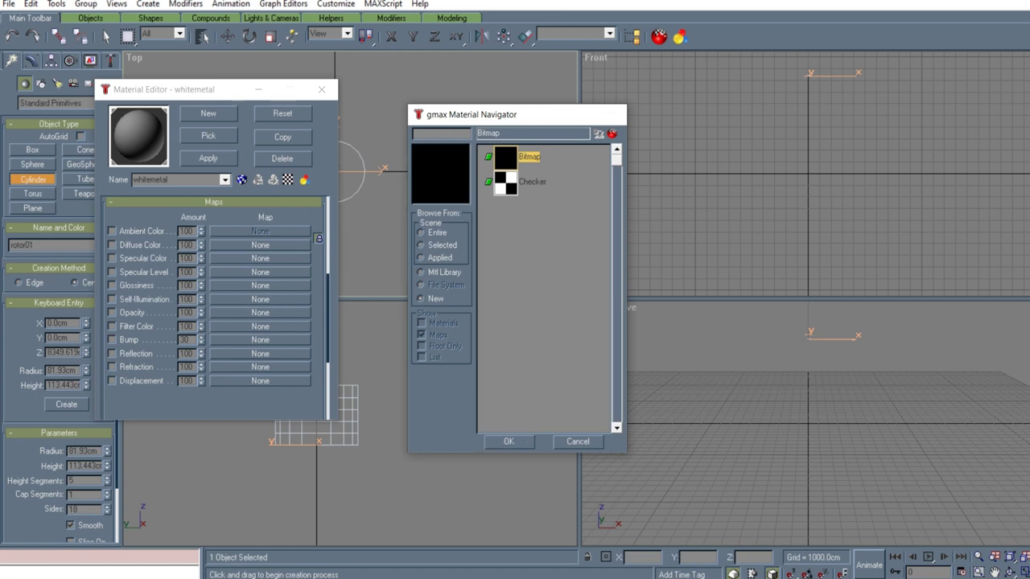
scroll(161, 119, "down", 1)
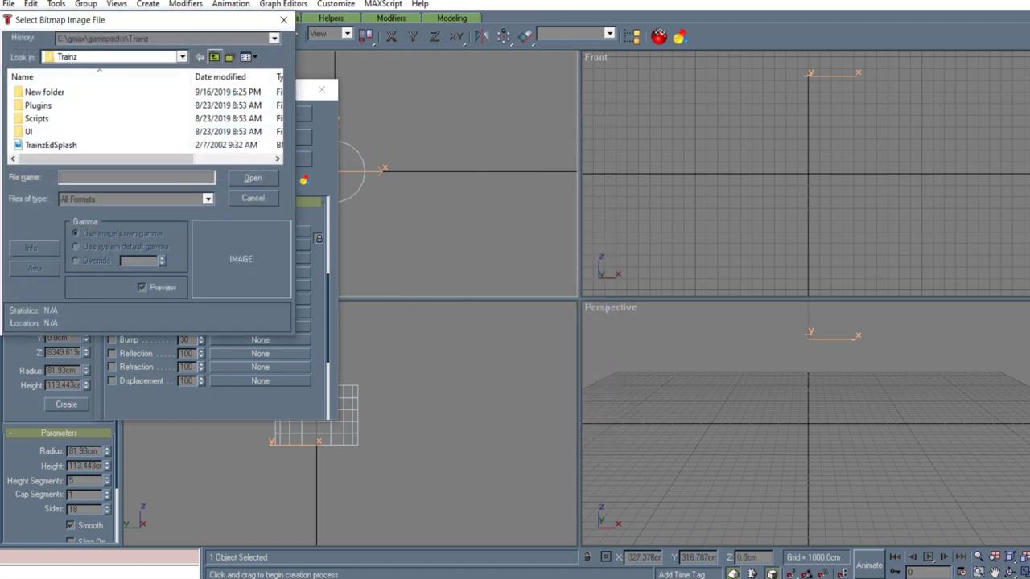
- Load whitemetal.jpg from the night folder inside Cape Hatteras on the Desktop as the diffuse bitmap
left_click(214, 56)
left_click(214, 57)
left_click(214, 56)
left_click(214, 57)
left_click(214, 57)
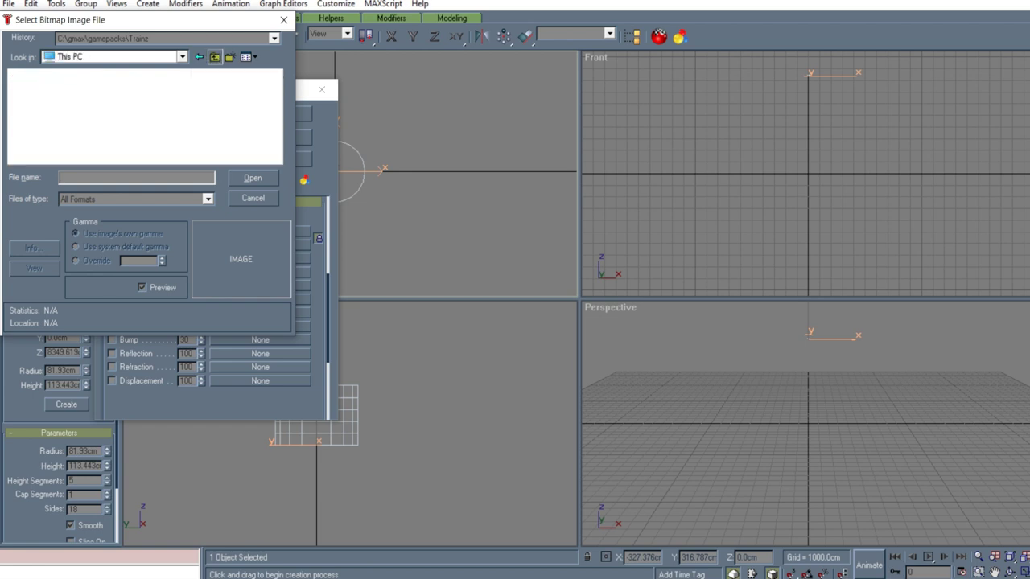
scroll(89, 121, "down", 5)
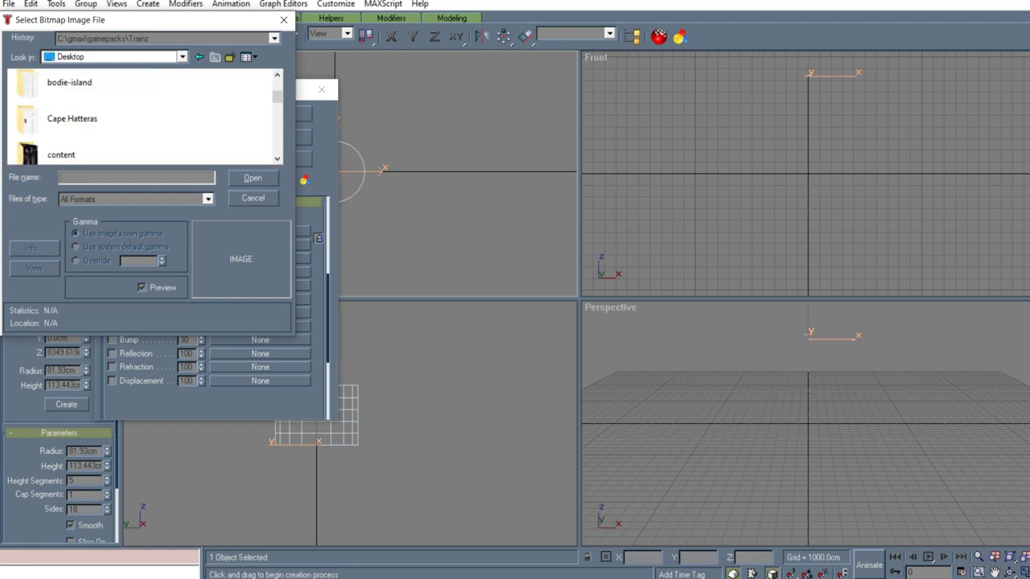
double_click(73, 119)
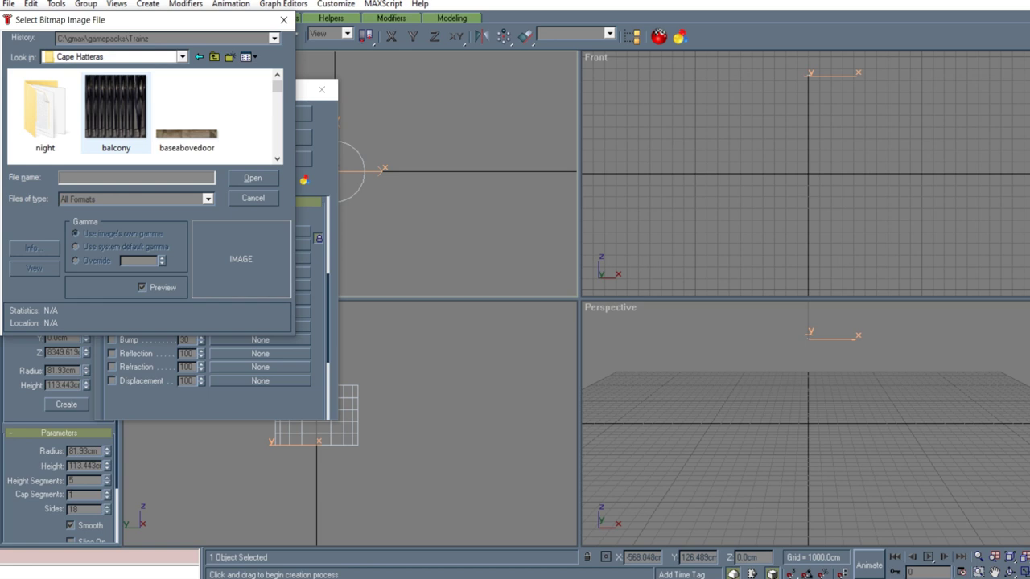
double_click(45, 111)
left_click(115, 109)
left_click(185, 109)
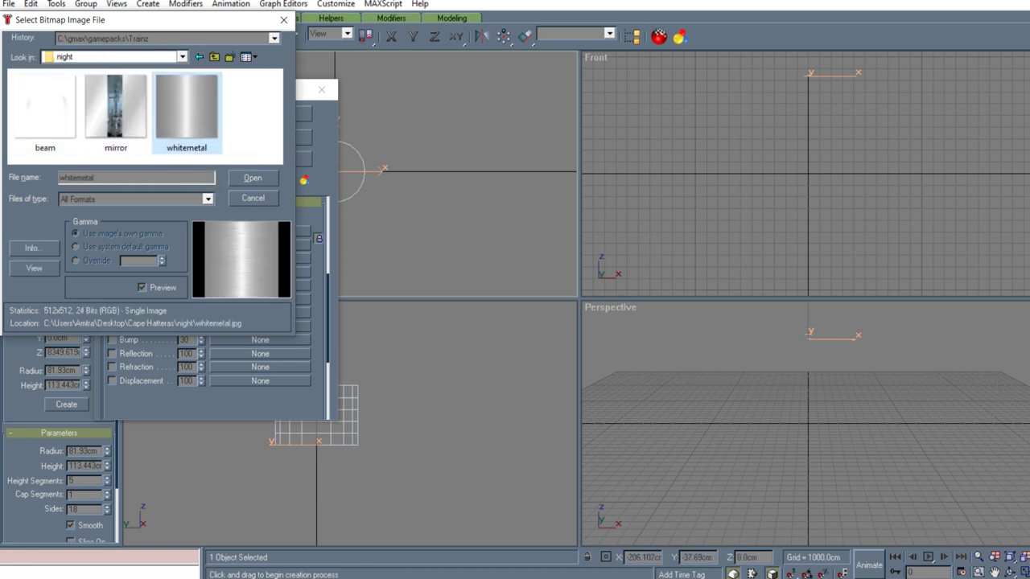
key("Return")
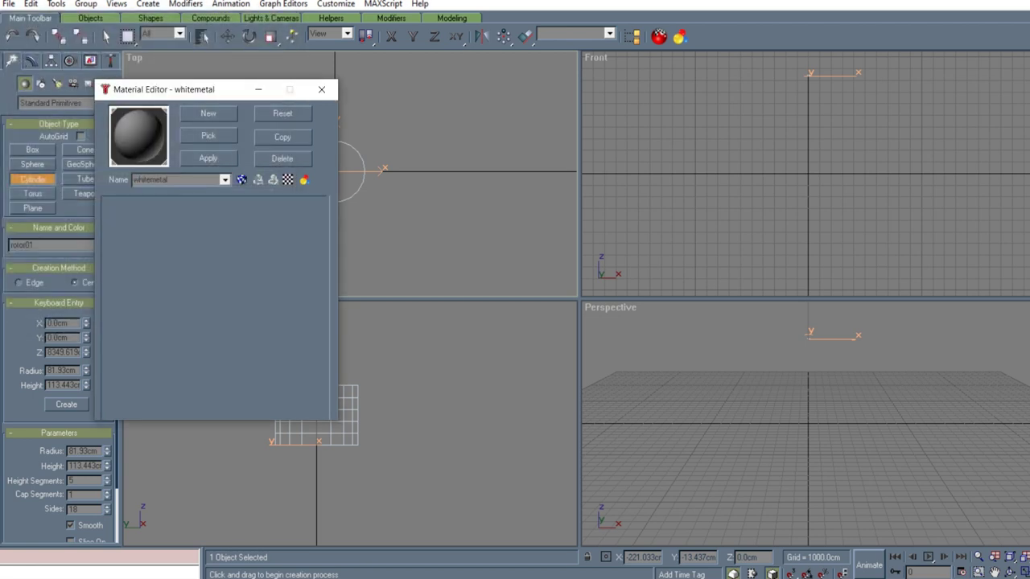
- Name the bitmap map whitemetal and apply the whitemetal material to the rotor01 cylinder
type("whitemetal.jpg")
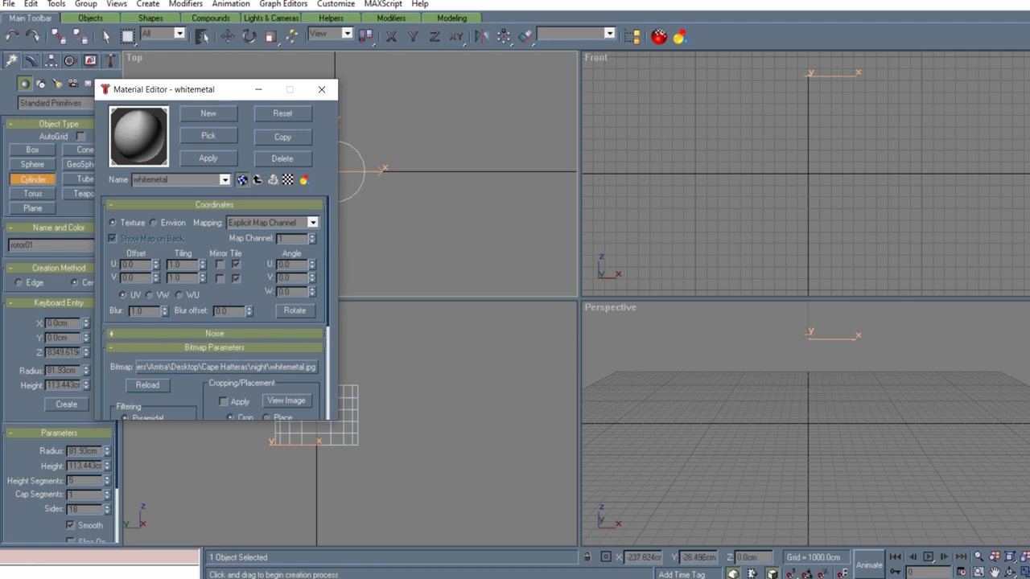
left_click(257, 179)
left_click(209, 158)
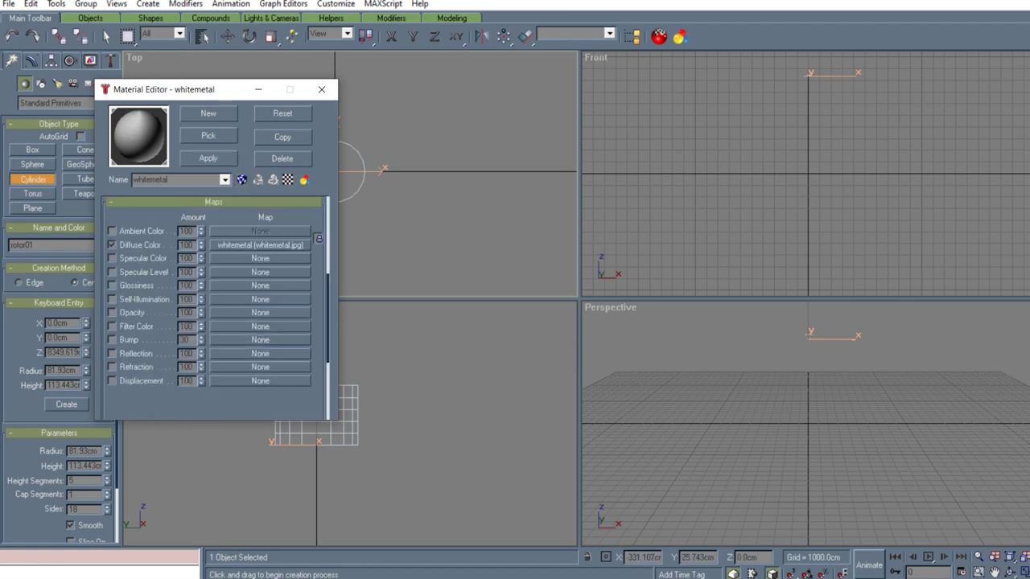
left_click(322, 89)
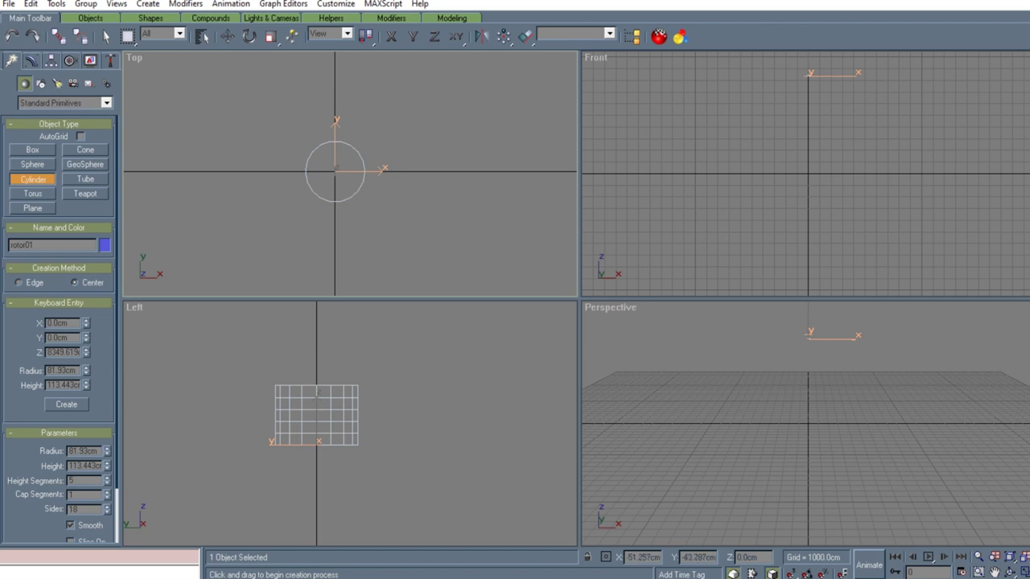
- Switch the Top and Left viewports to Smooth + Highlights shading
right_click(134, 57)
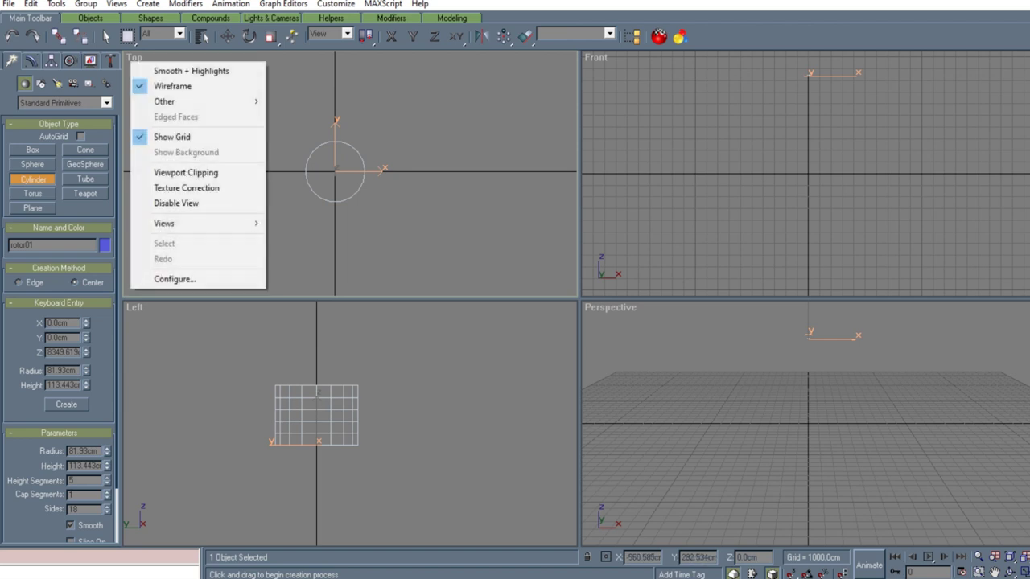
left_click(191, 70)
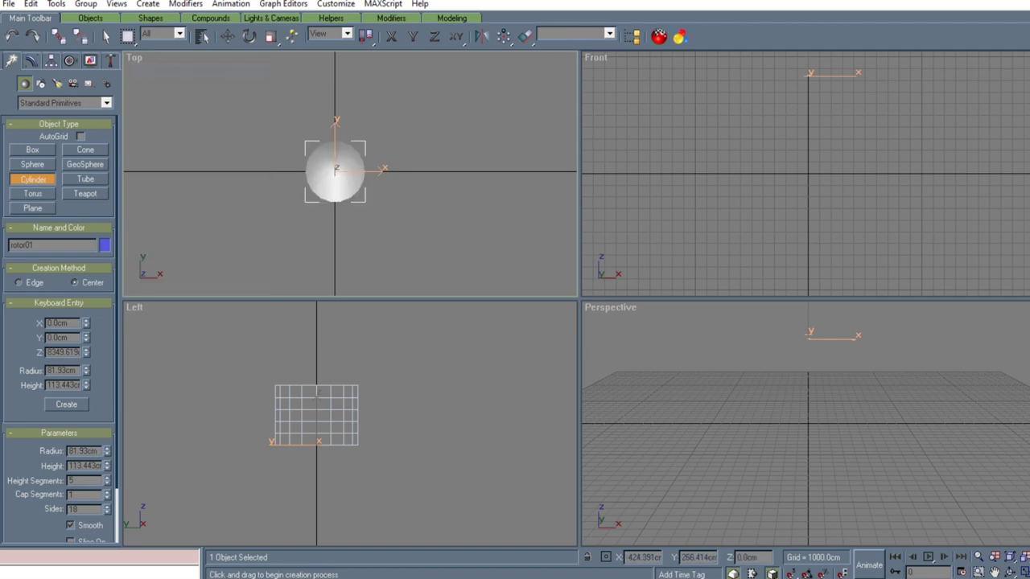
right_click(134, 306)
left_click(197, 317)
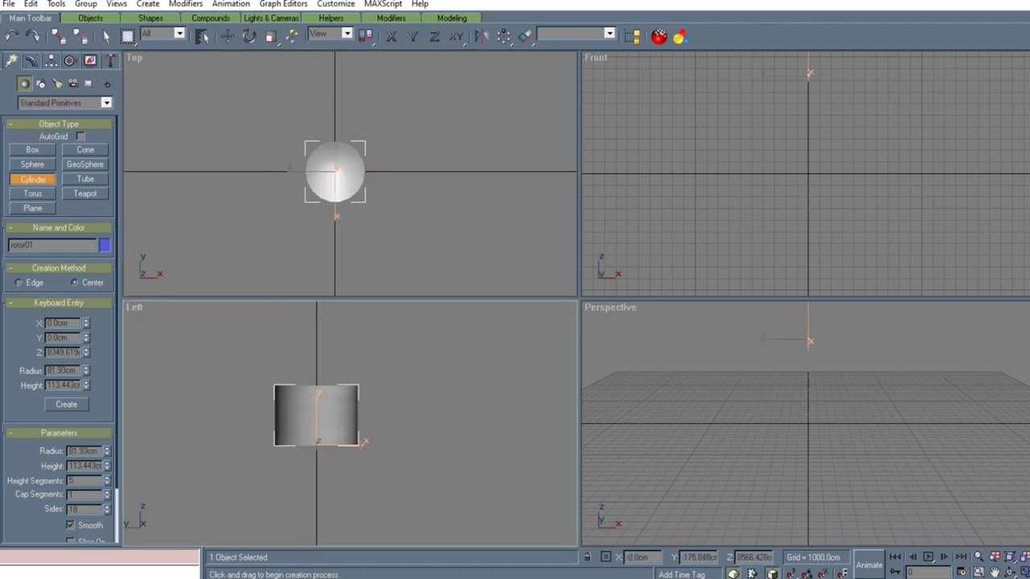
- Switch the Front viewport to Smooth + Highlights shading, undoing the stray cylinder drawn there
left_click_drag(743, 205, 753, 201)
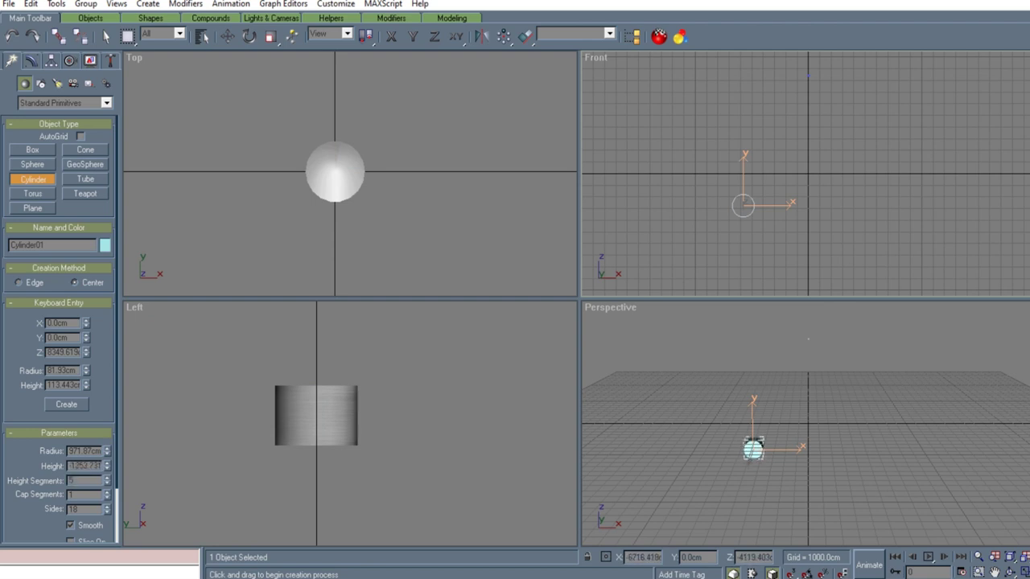
key("ctrl+z")
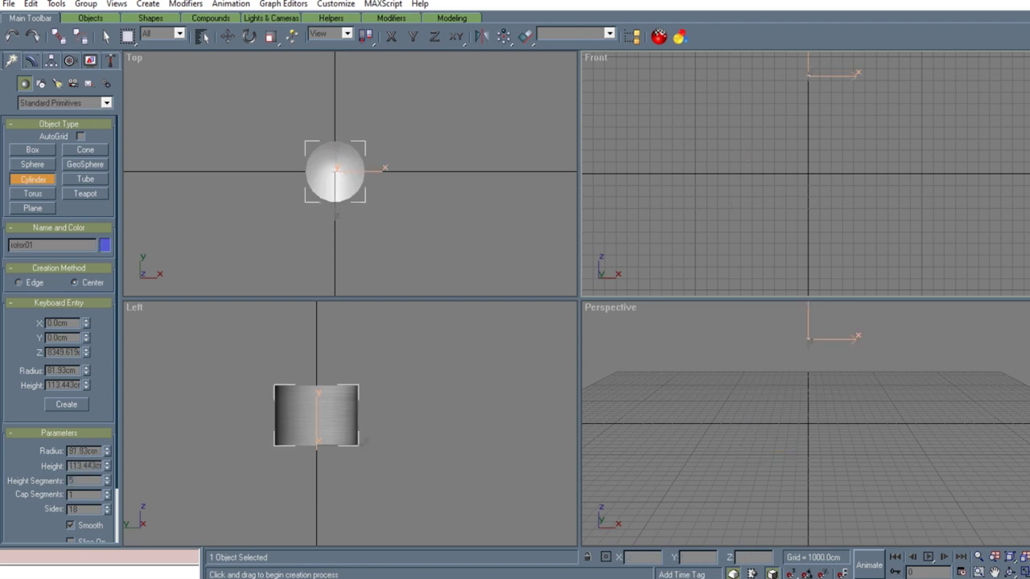
scroll(823, 73, "up", 2)
scroll(822, 70, "up", 12)
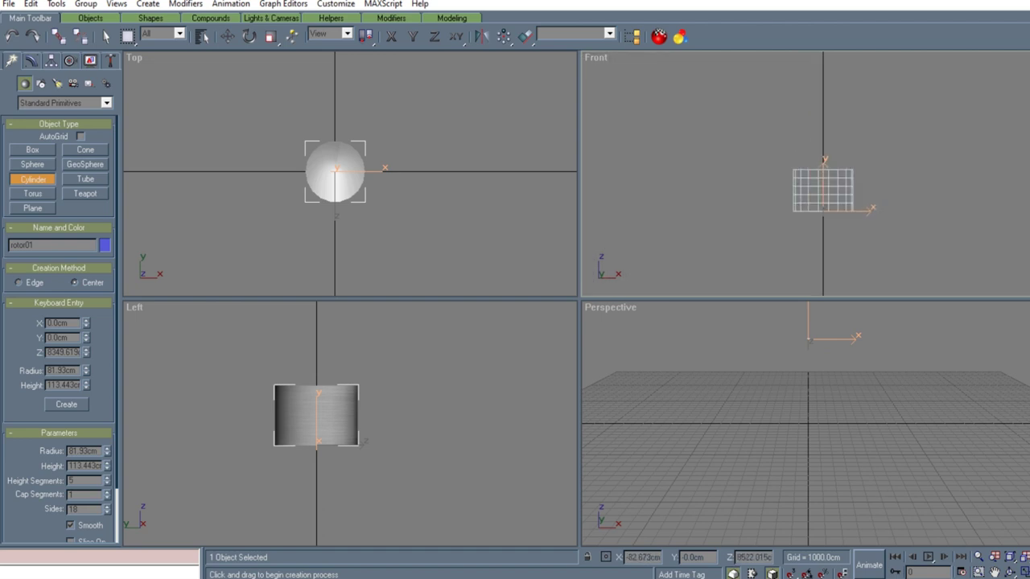
right_click(605, 58)
right_click(603, 57)
left_click(663, 66)
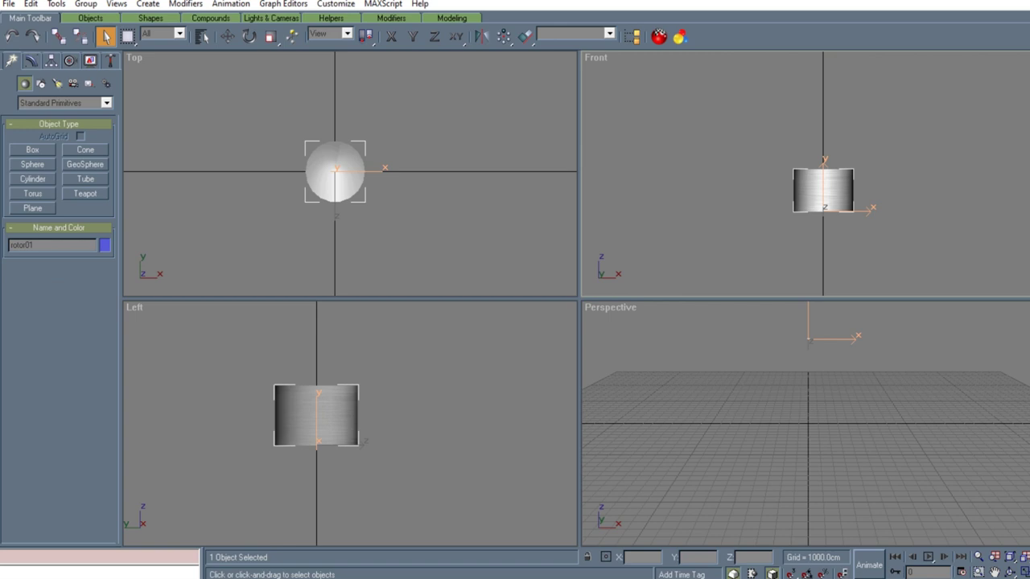
- Raise the long thin box onto the top of the rotor01 cylinder, at about Z 8463.2 cm, and apply the whitemetal material to it
left_click(805, 424)
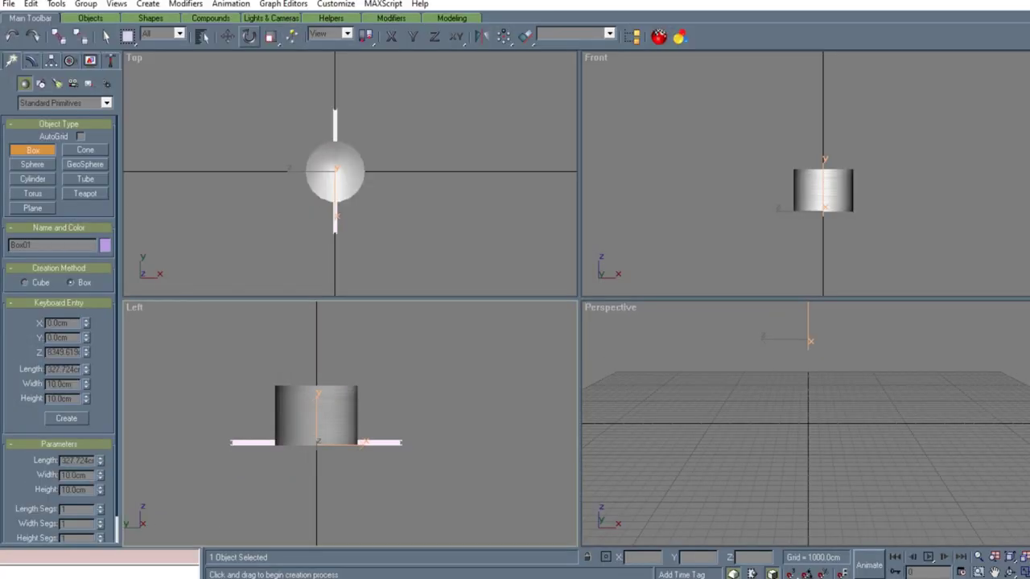
key("w")
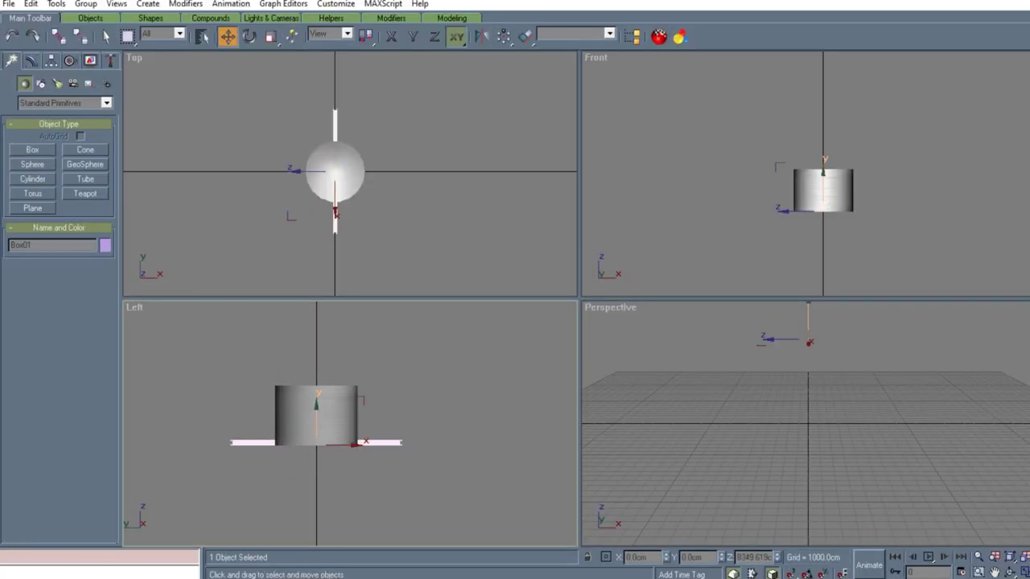
left_click_drag(316, 418, 314, 383)
scroll(314, 384, "up", 8)
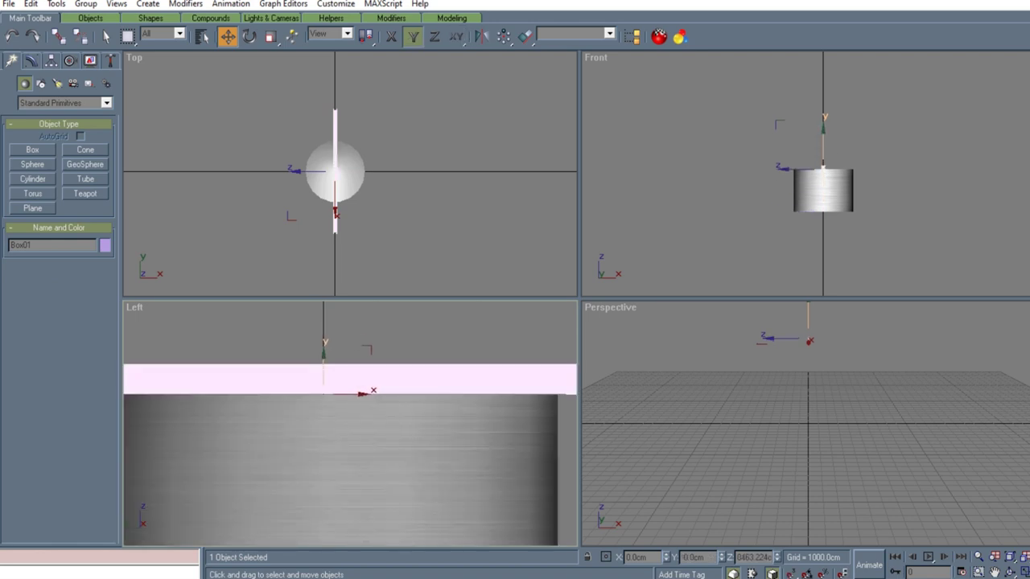
scroll(321, 374, "down", 6)
left_click(658, 36)
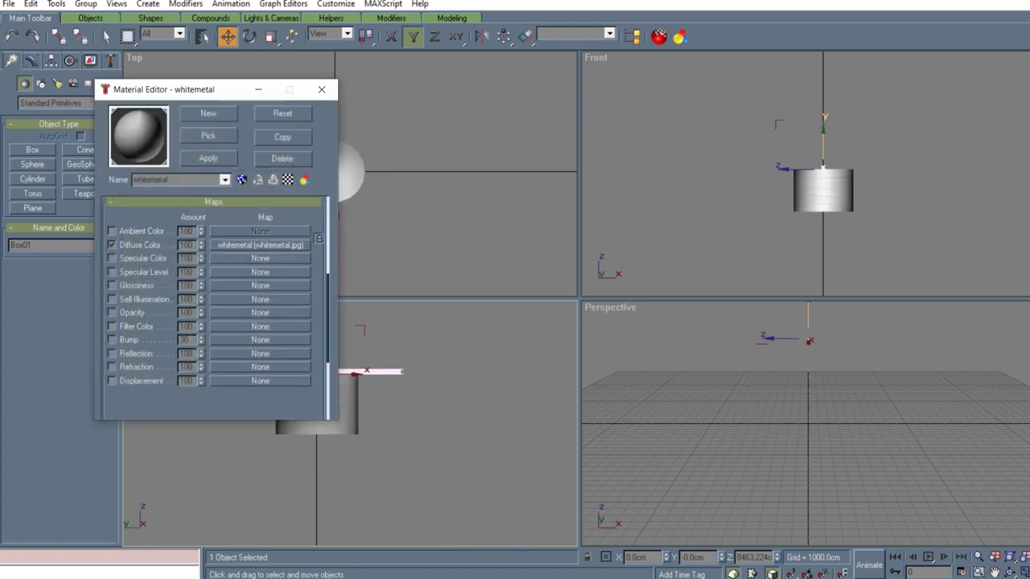
left_click(321, 89)
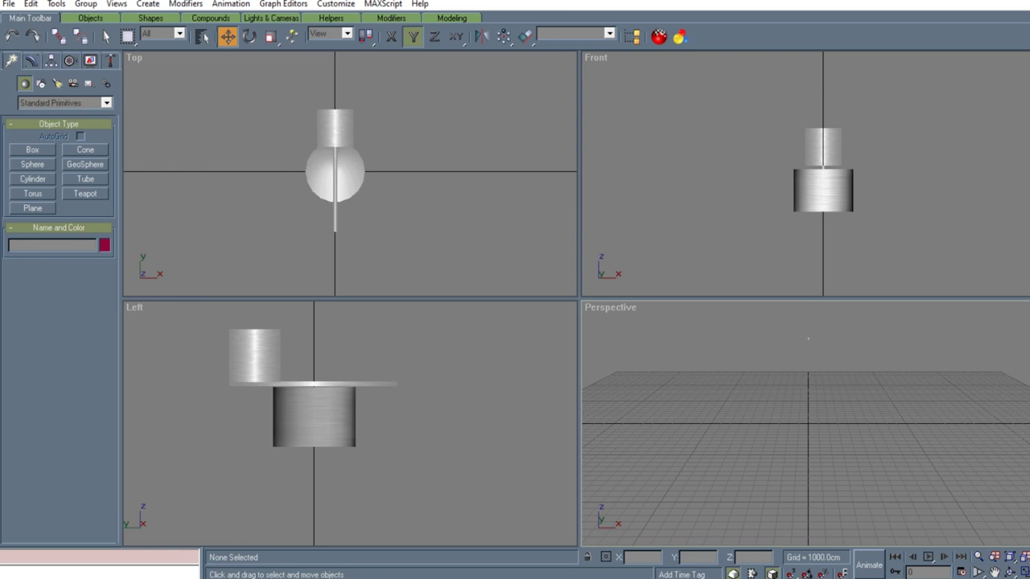
- Create a 100 × 100 × 100 cm box by numeric entry at X 0, Y 0, Z 8349.619 cm
left_click(32, 150)
left_click(59, 302)
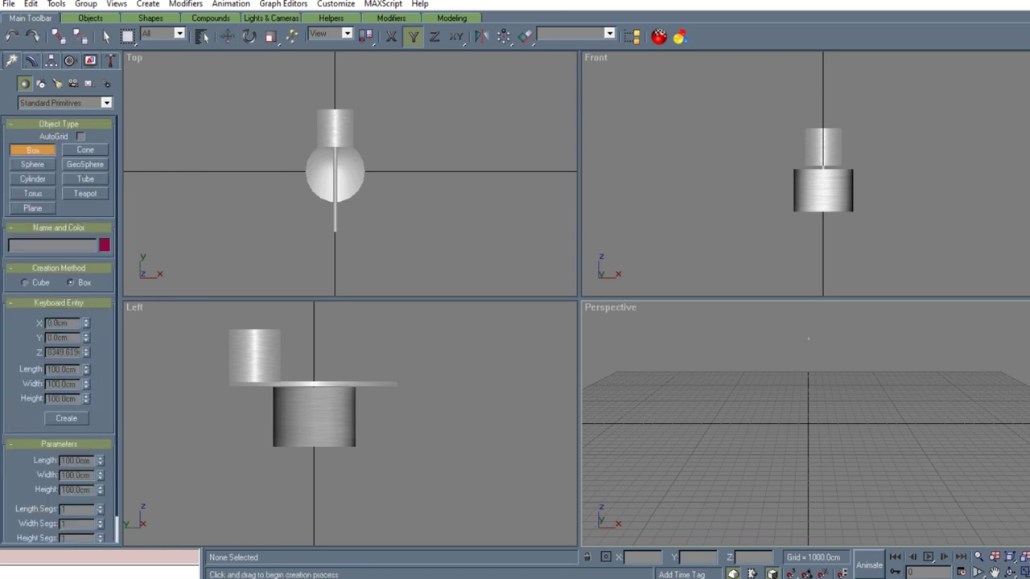
left_click(66, 419)
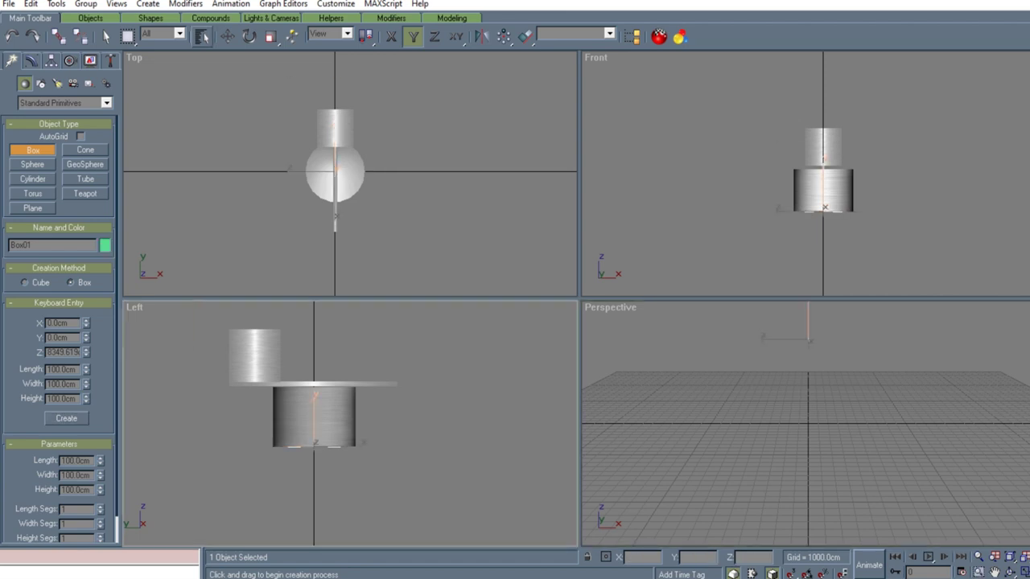
- Move the new box onto the outer end of the long thin box, at about Y -112.93 cm and Z 8471.15 cm
left_click(228, 36)
left_click_drag(318, 436, 317, 372)
scroll(317, 371, "up", 5)
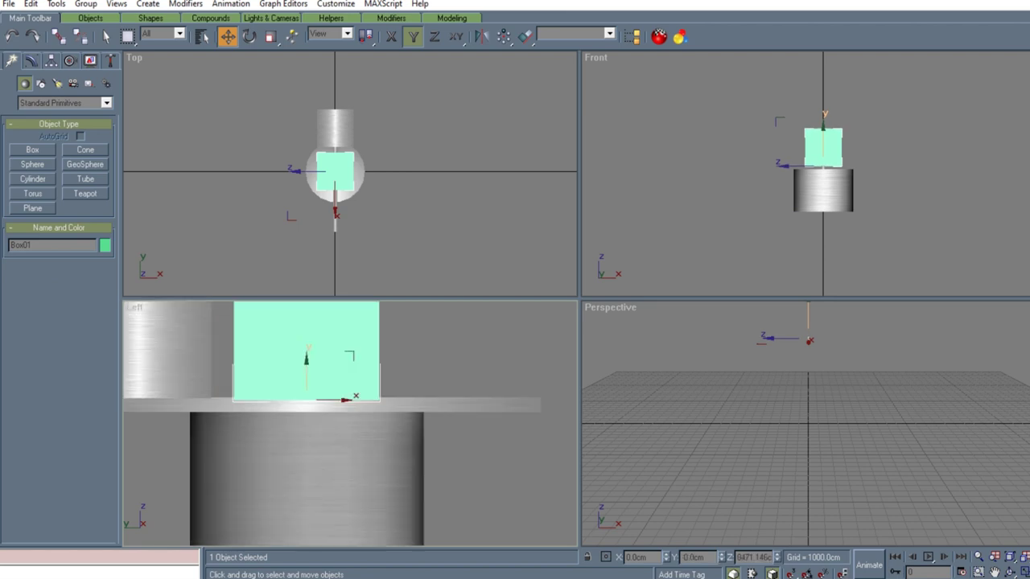
left_click_drag(330, 399, 492, 400)
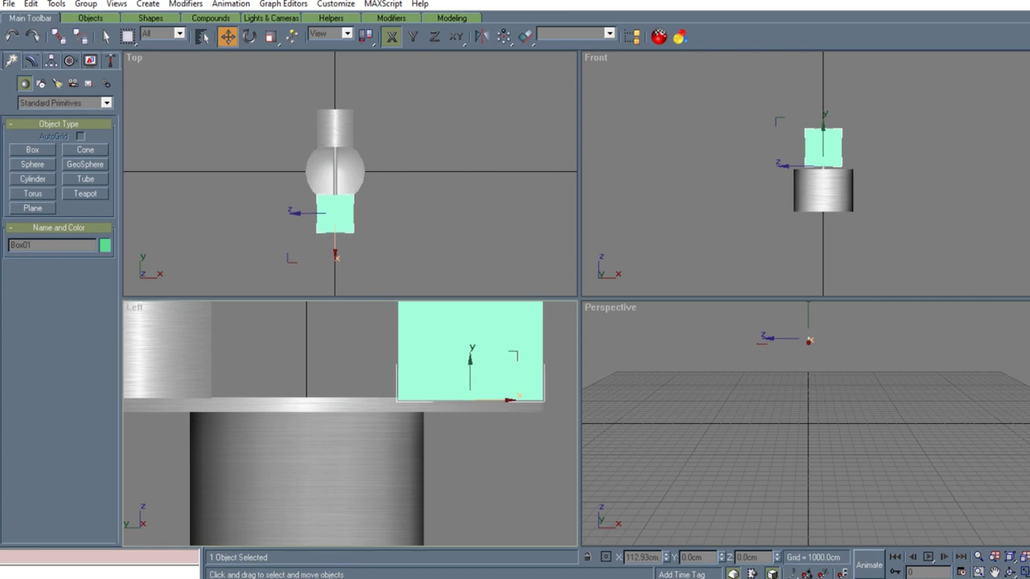
scroll(380, 395, "down", 4)
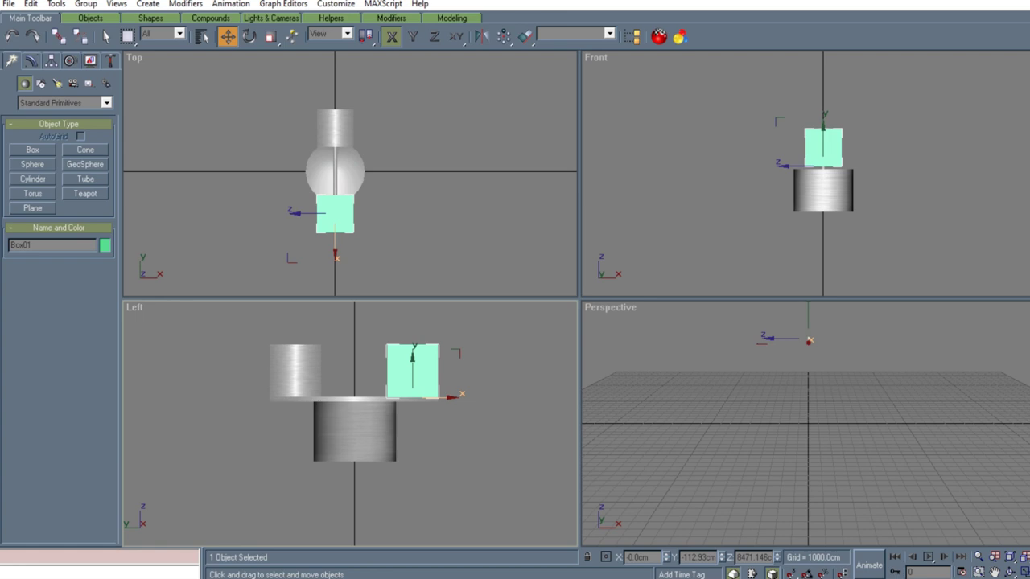
- Rename the box as housing02 and apply the whitemetal material to it
double_click(22, 245)
type("housing02")
left_click(658, 37)
left_click(209, 158)
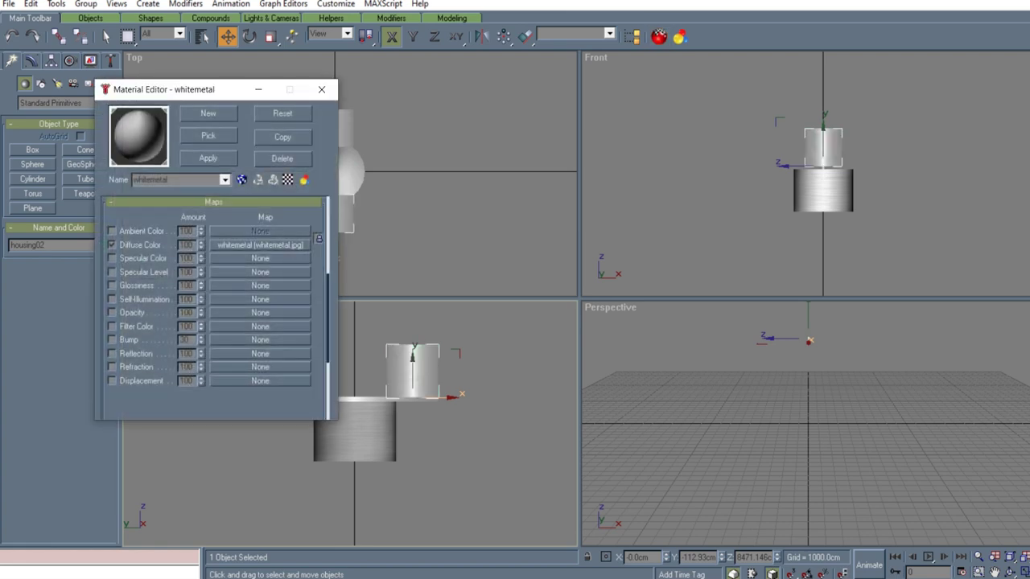
left_click(322, 89)
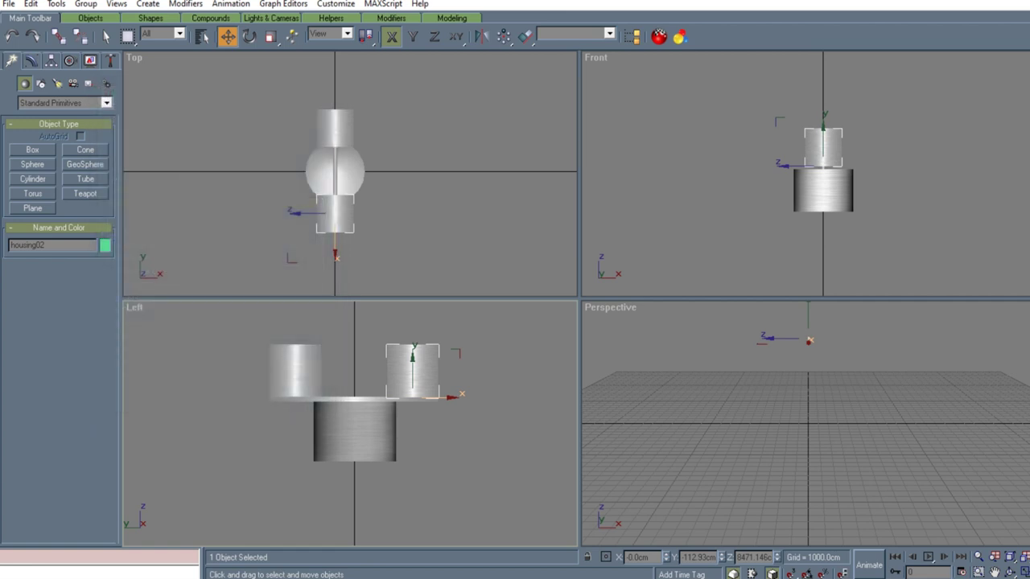
left_click(804, 451)
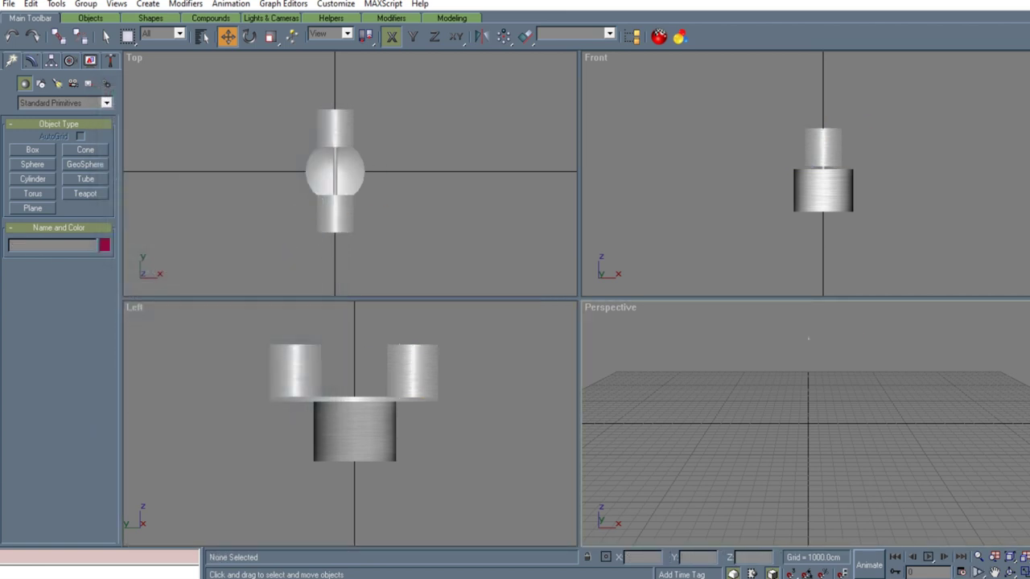
- Create a cylinder with radius 47.268 cm and height 113.443 cm by numeric entry and rotate it 90° about X
left_click(32, 179)
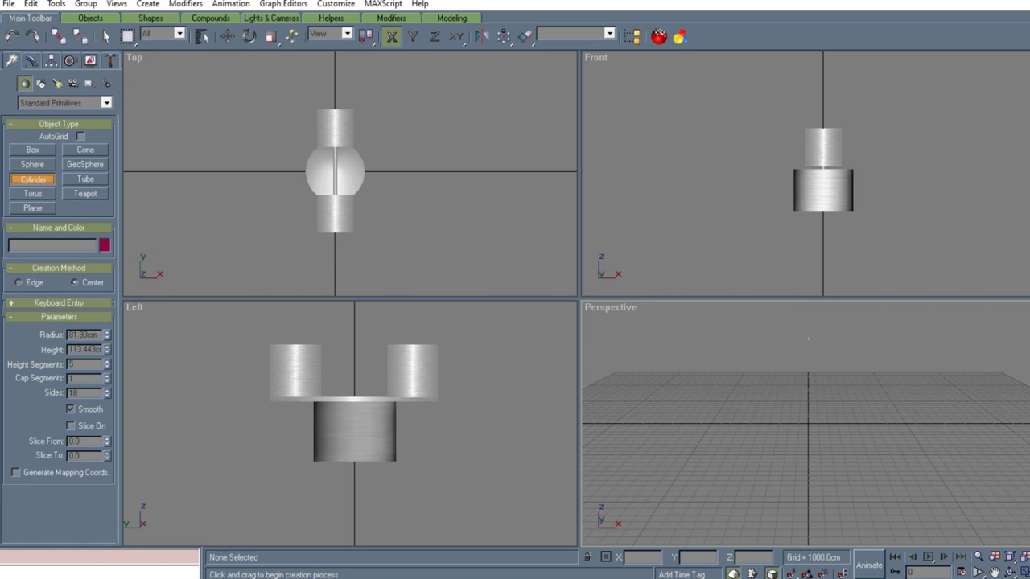
left_click(59, 303)
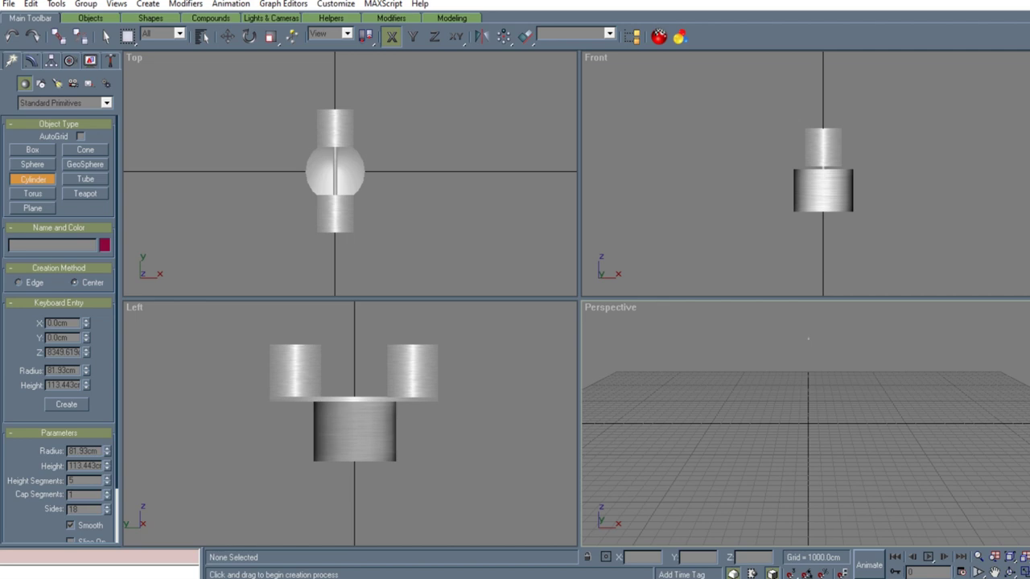
double_click(62, 371)
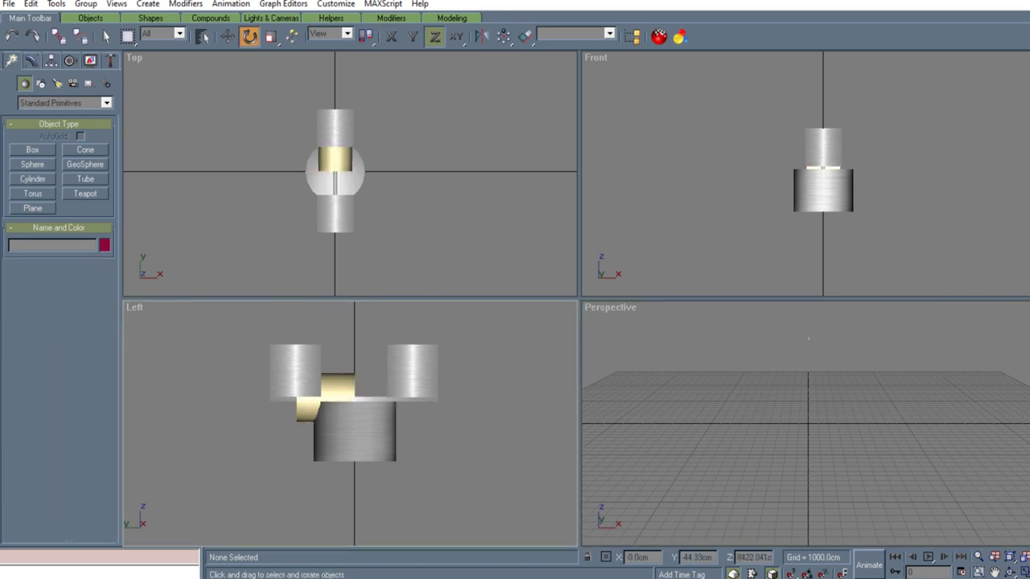
- Move the horizontal cylinder through the first housing so its end protrudes, at about Y 77.8 cm and Z 8521.25 cm
left_click(349, 391)
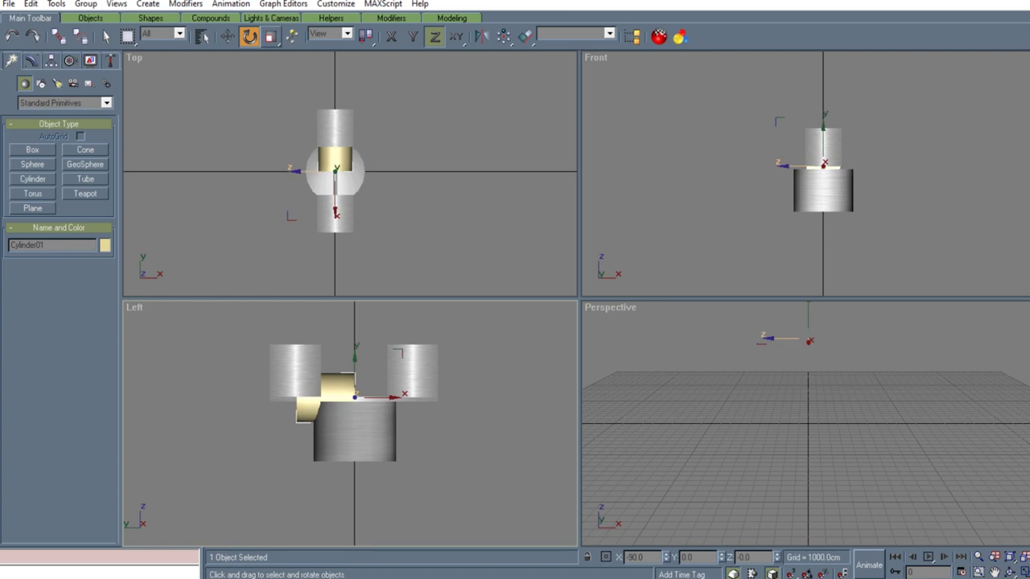
key("w")
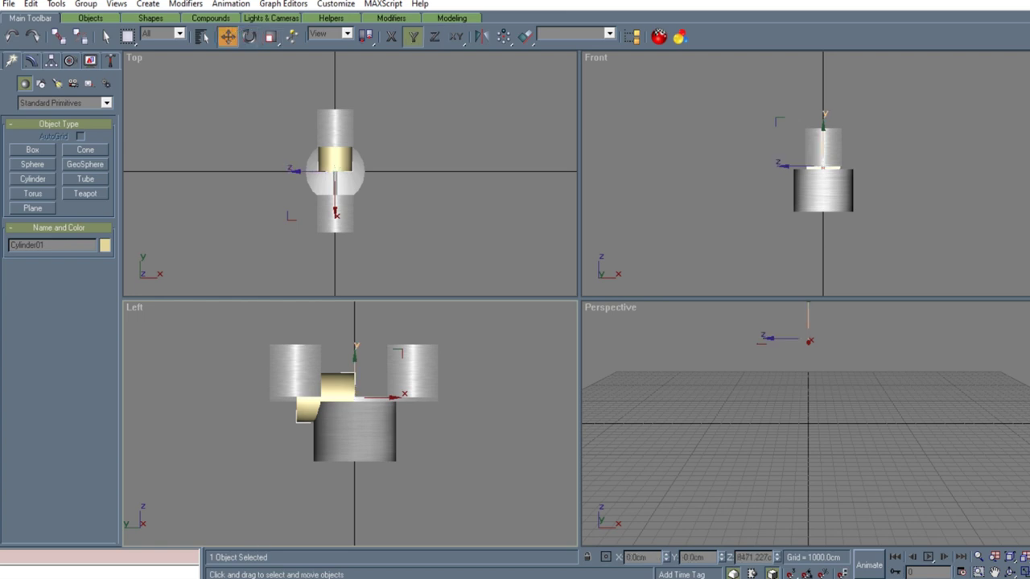
mouse_move(354, 370)
left_mouse_down()
mouse_move(355, 342)
mouse_move(359, 370)
left_mouse_up()
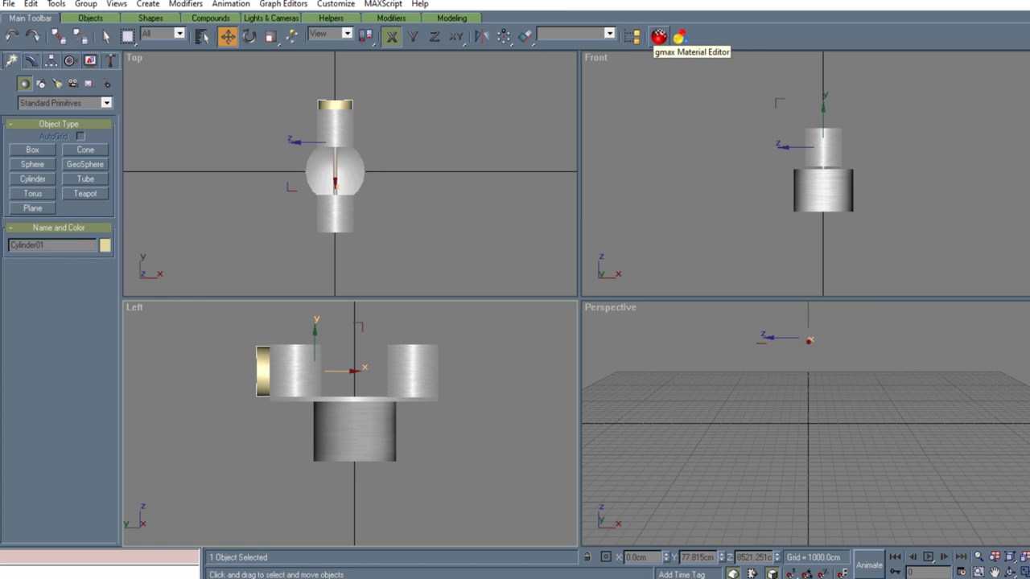
- Rename the cylinder as reflector01 and create a new Standard material named mirror
double_click(29, 245)
type("reflecto")
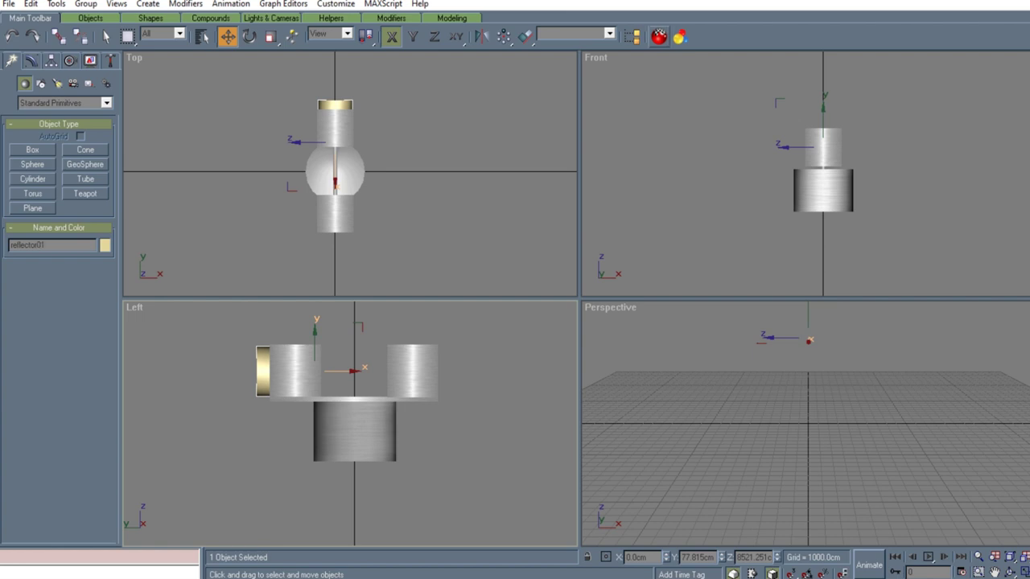
left_click(659, 36)
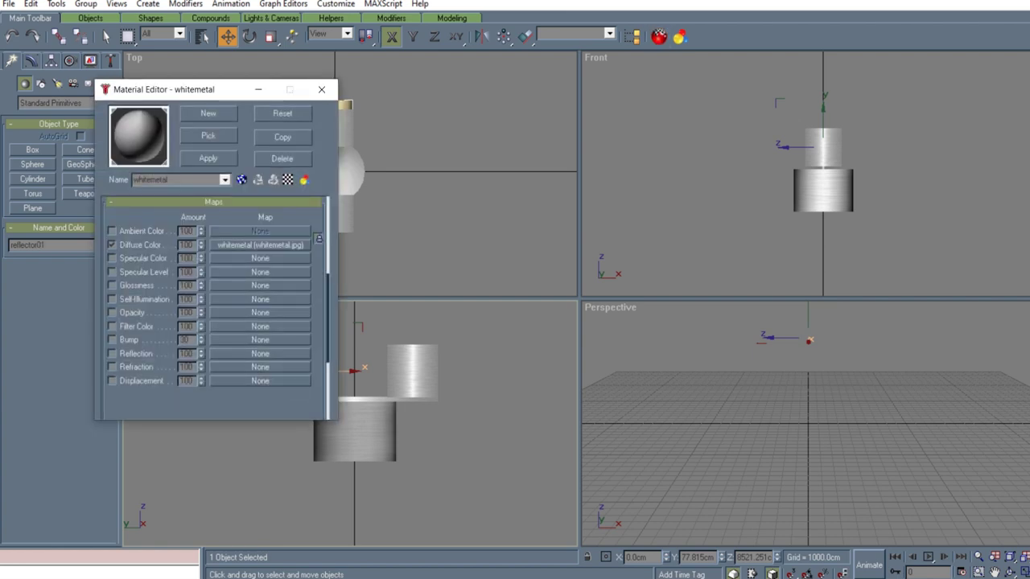
left_click(208, 113)
left_click(477, 247)
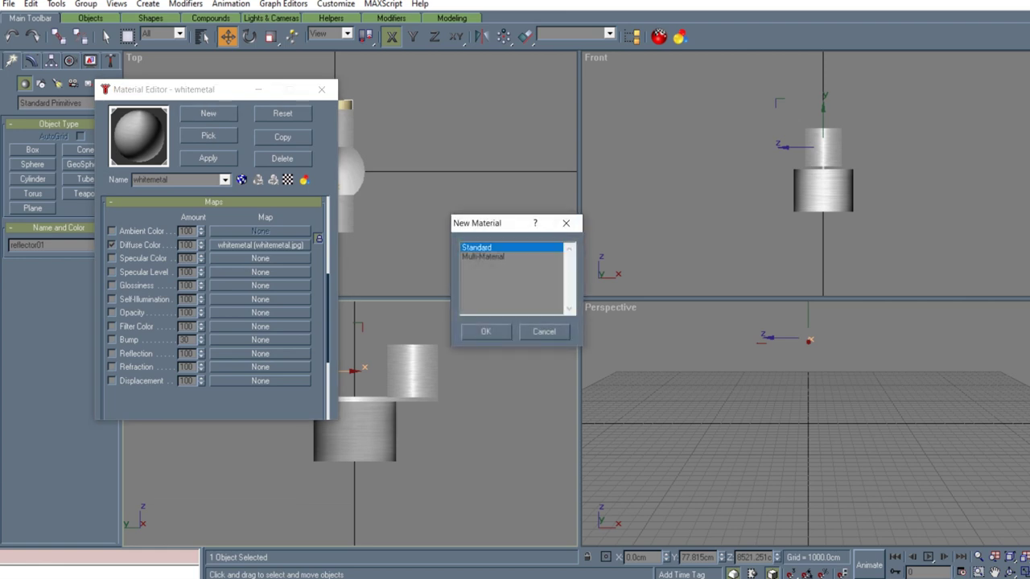
left_click(486, 331)
type("r")
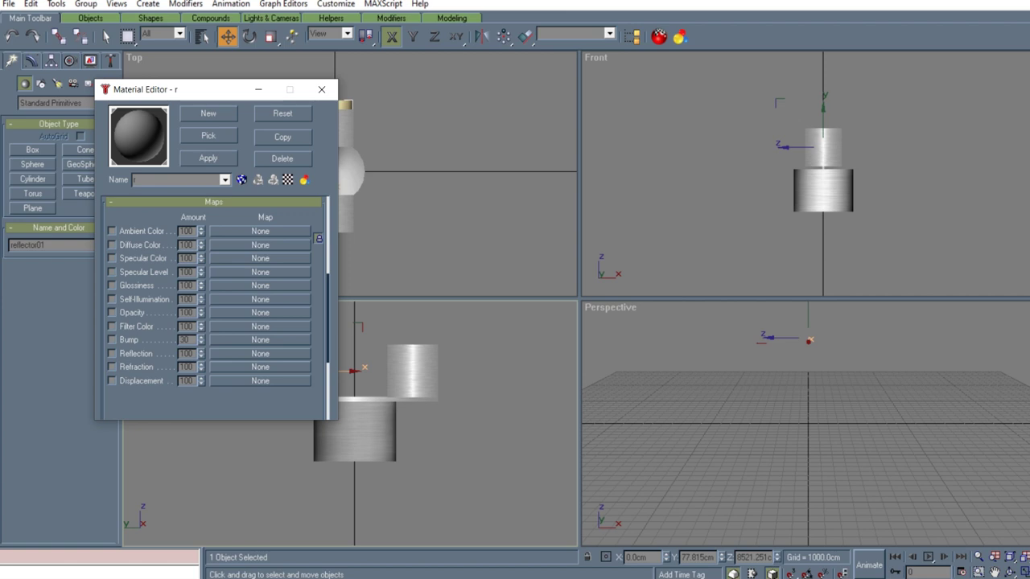
key("BackSpace")
type("mirroe")
- Assign the mirror bitmap from the night folder as the mirror material's Diffuse Color map
left_click(260, 245)
left_click(528, 157)
left_click(509, 442)
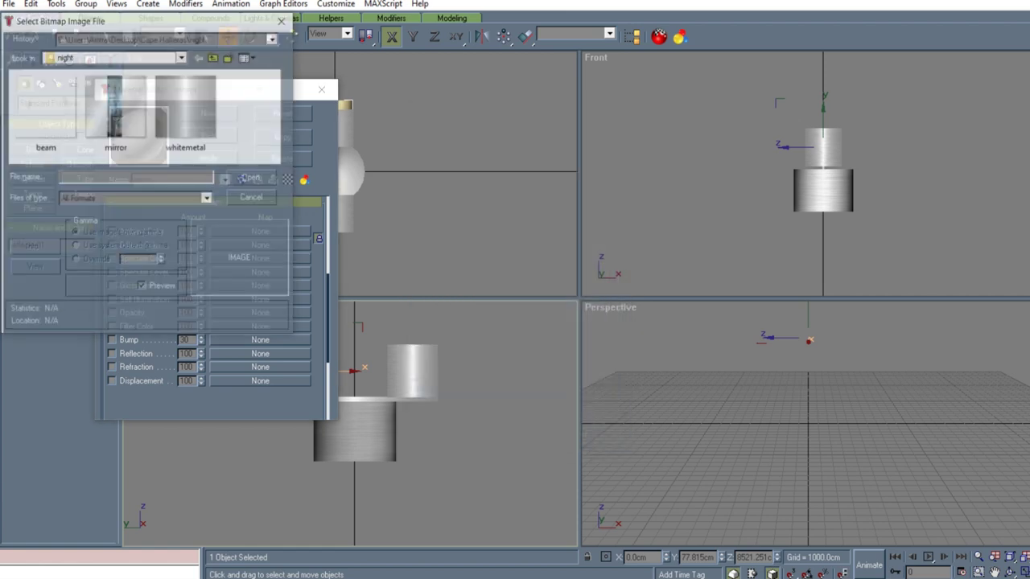
left_click(115, 113)
left_click(253, 177)
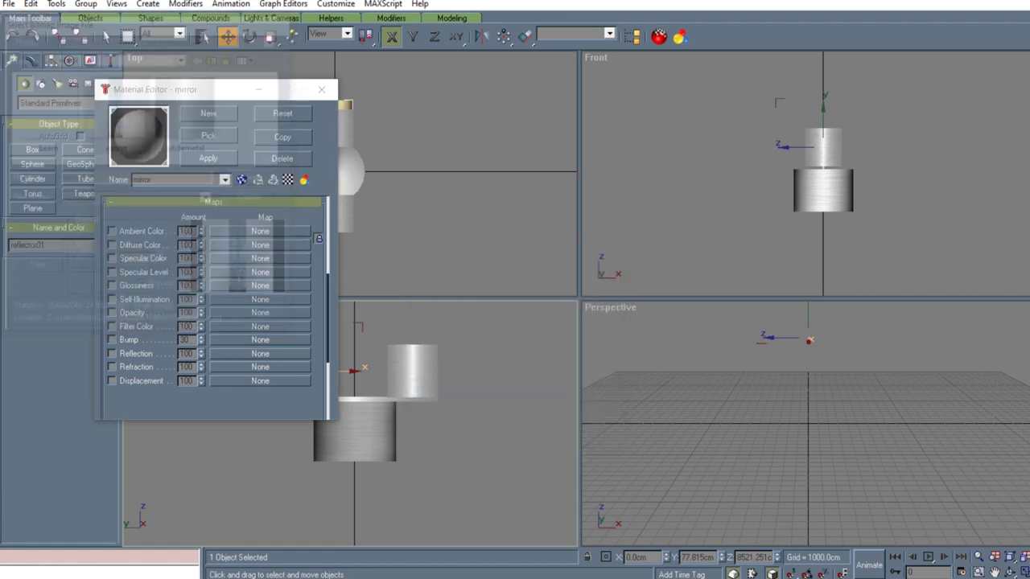
- Name the bitmap map mirror and apply the mirror material to reflector01
type("m")
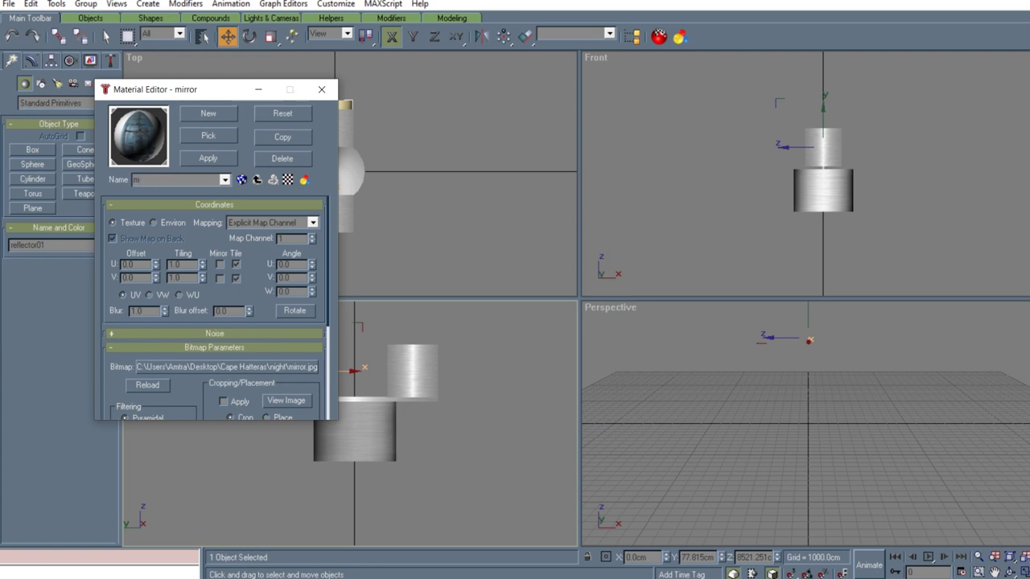
type("irror")
key("BackSpace")
key("BackSpace")
key("BackSpace")
key("BackSpace")
key("BackSpace")
key("BackSpace")
type("mirror")
left_click(258, 180)
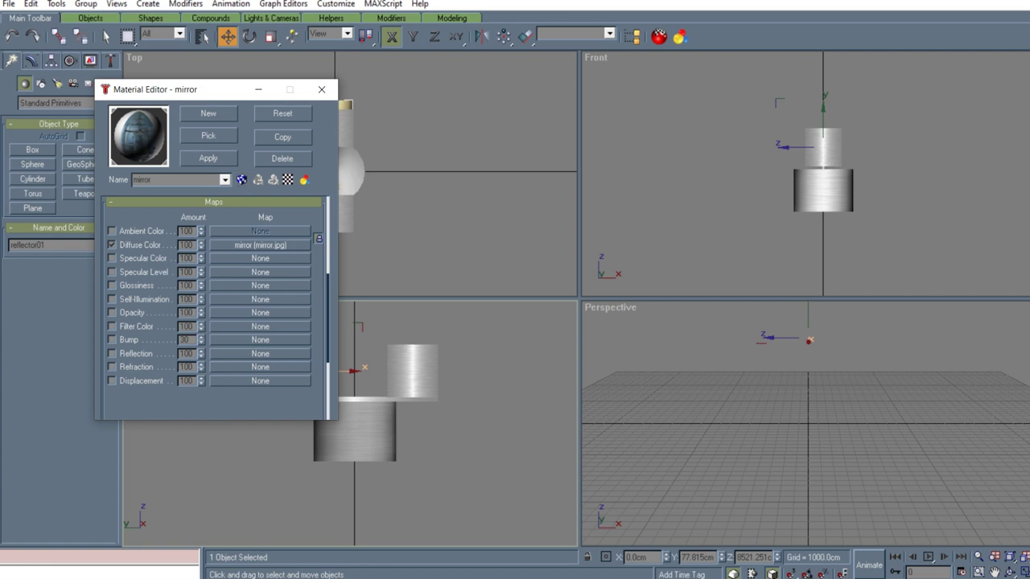
left_click(321, 90)
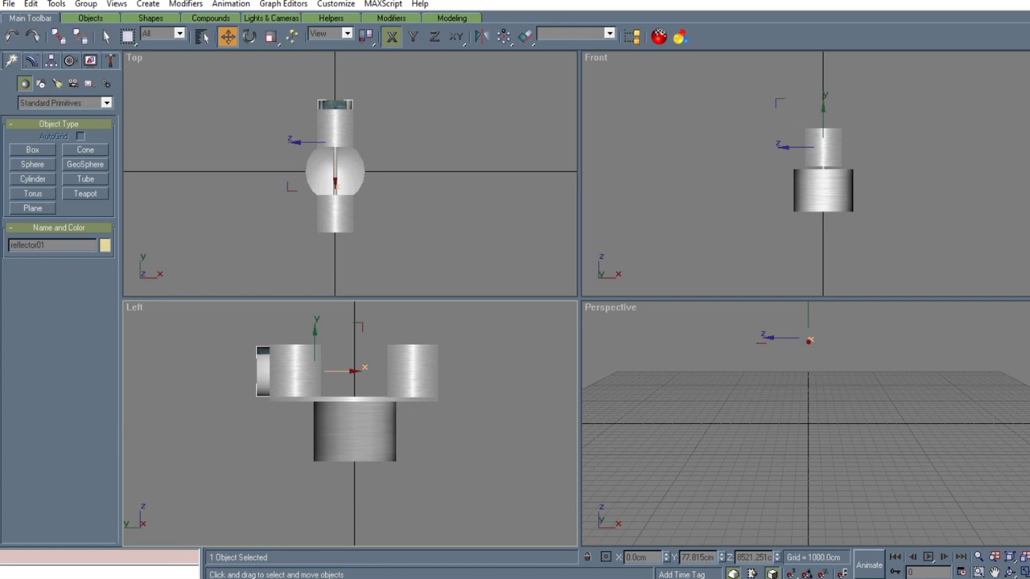
left_click(804, 459)
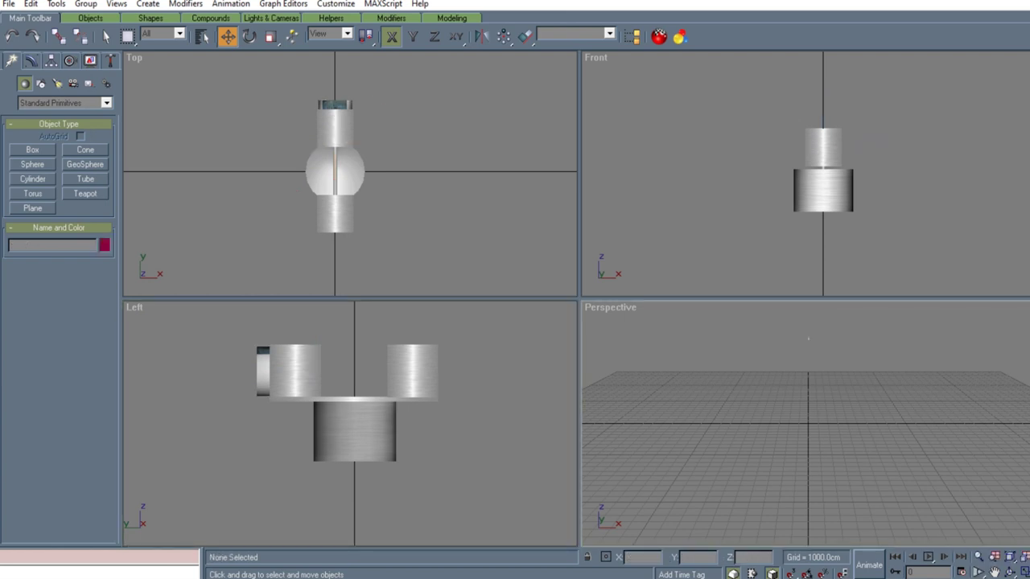
- Create a cylinder with radius 47.268 cm and height 113.443 cm at X 0, Y 0, and raise it to about Z 8483.1 cm
left_click(32, 179)
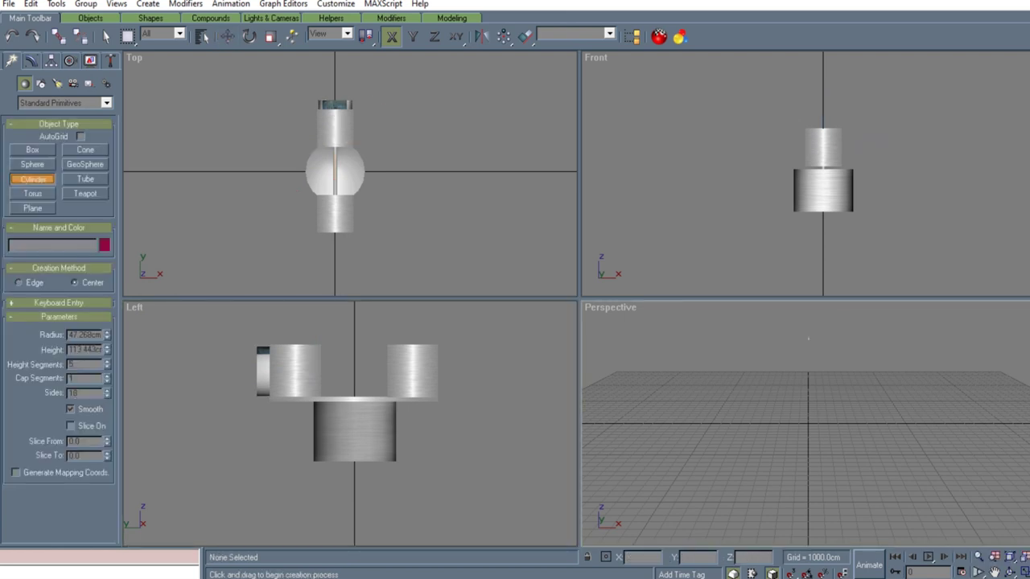
left_click(59, 303)
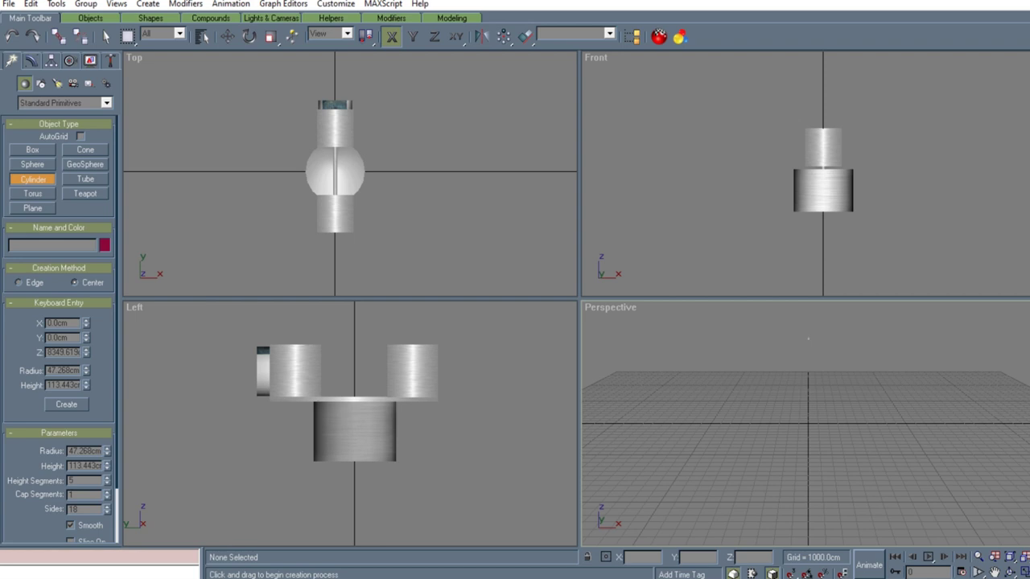
left_click(66, 404)
left_click(258, 426)
left_click(227, 36)
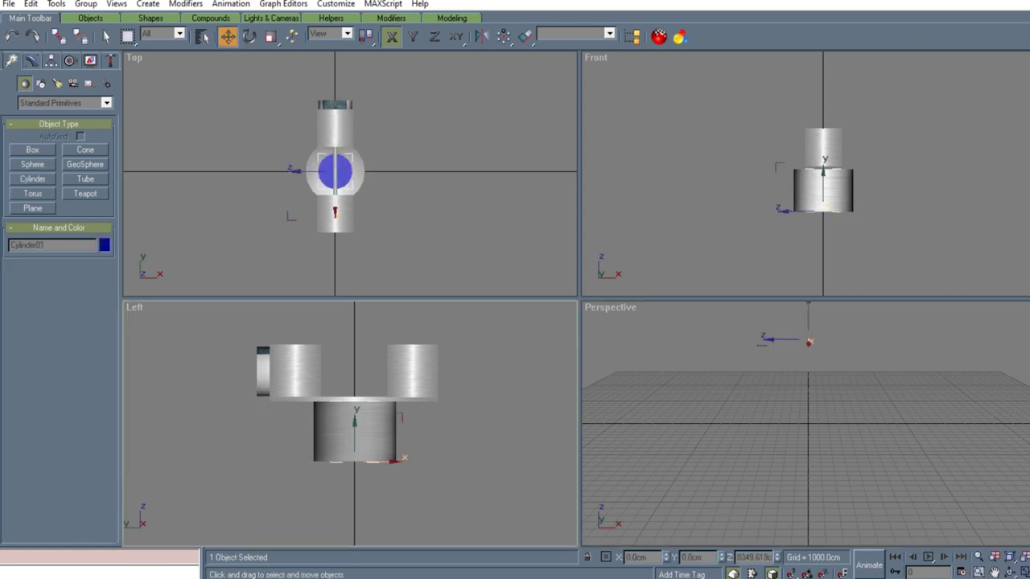
left_click_drag(355, 426, 354, 355)
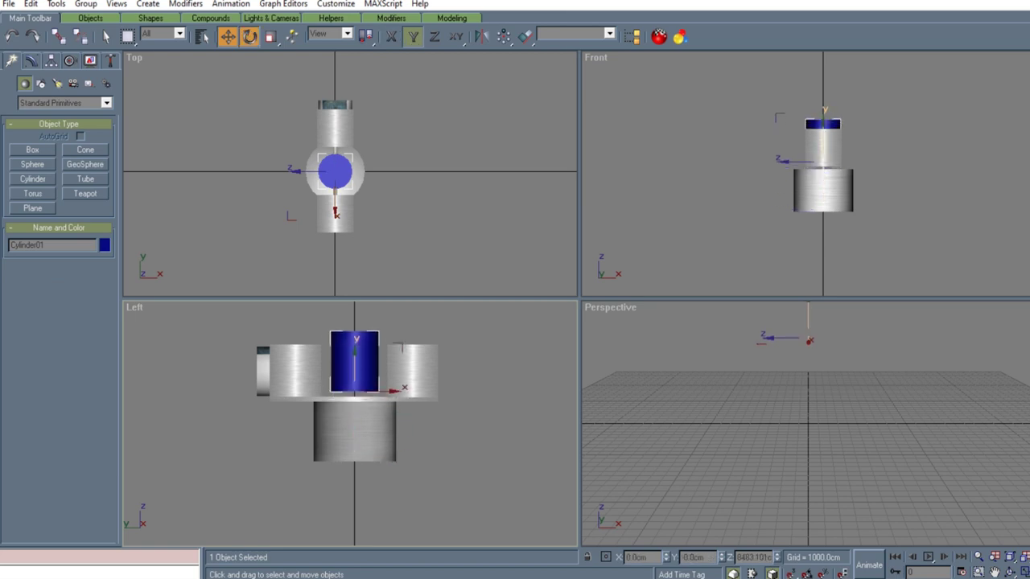
- Rotate the new cylinder about X to lie horizontally toward housing02, undoing the mistaken 99° angle
left_click(249, 37)
left_click_drag(355, 362, 355, 398)
double_click(634, 557)
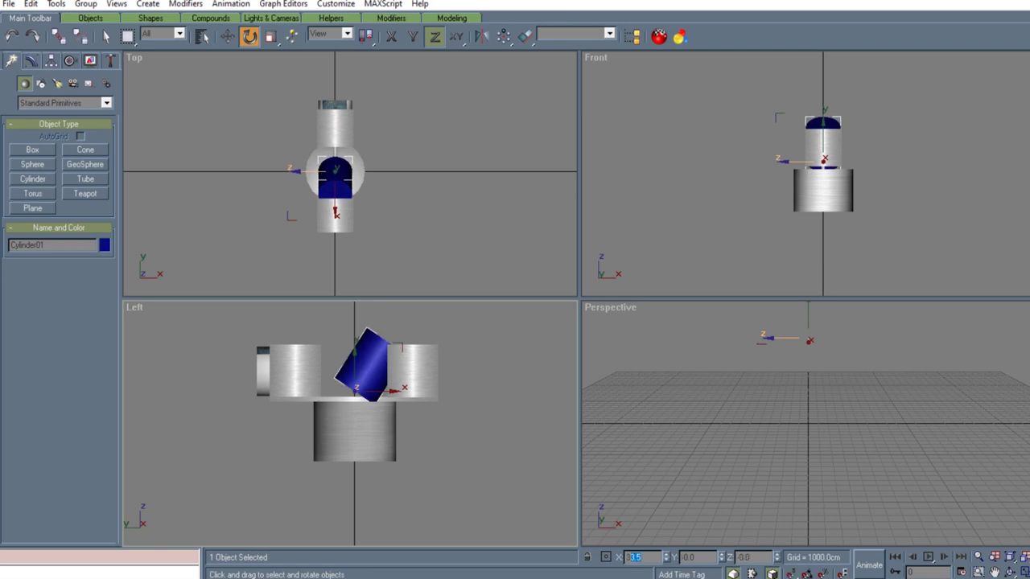
type("98")
key("Return")
left_click(435, 495)
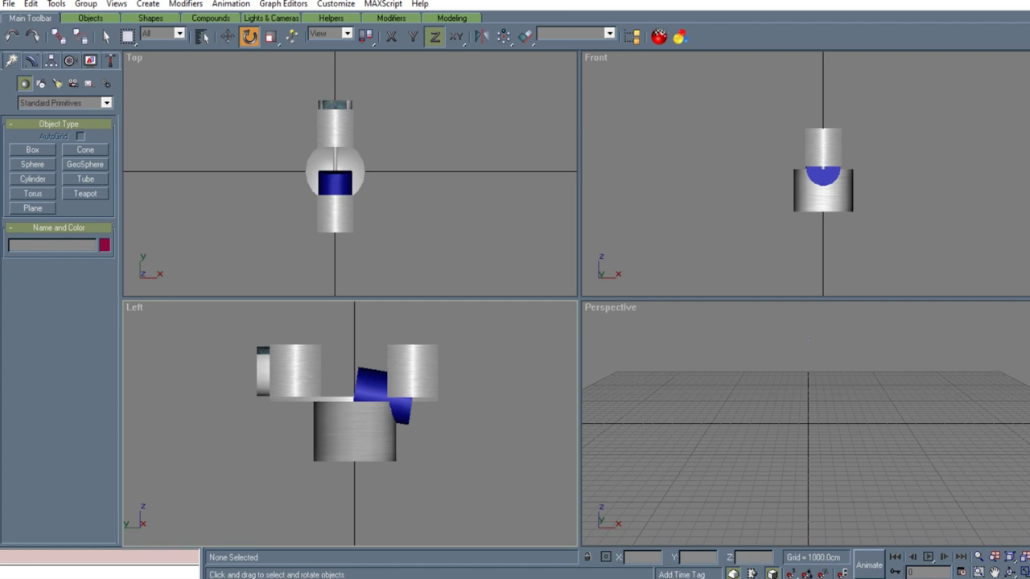
left_click(374, 386)
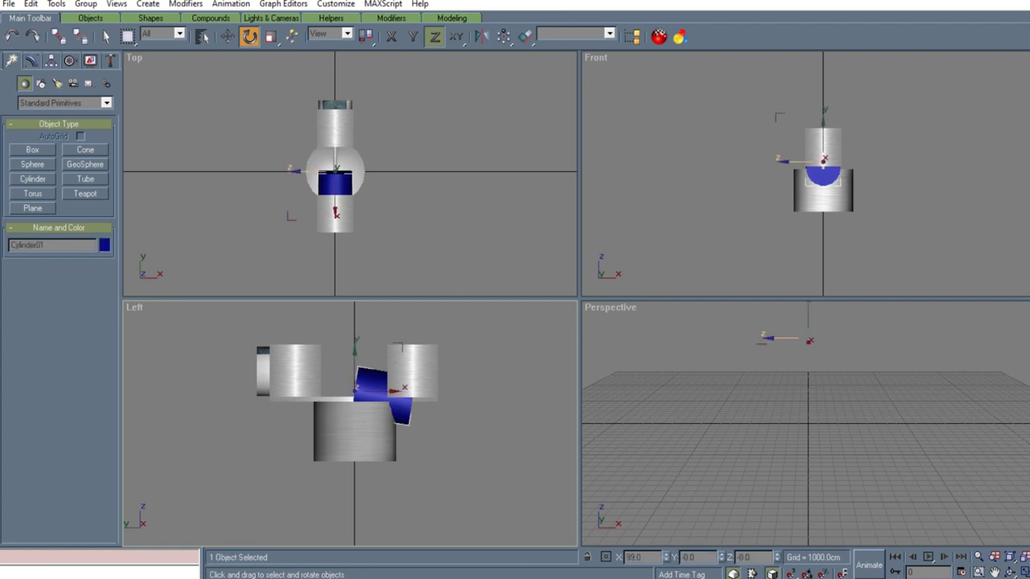
key("ctrl+z")
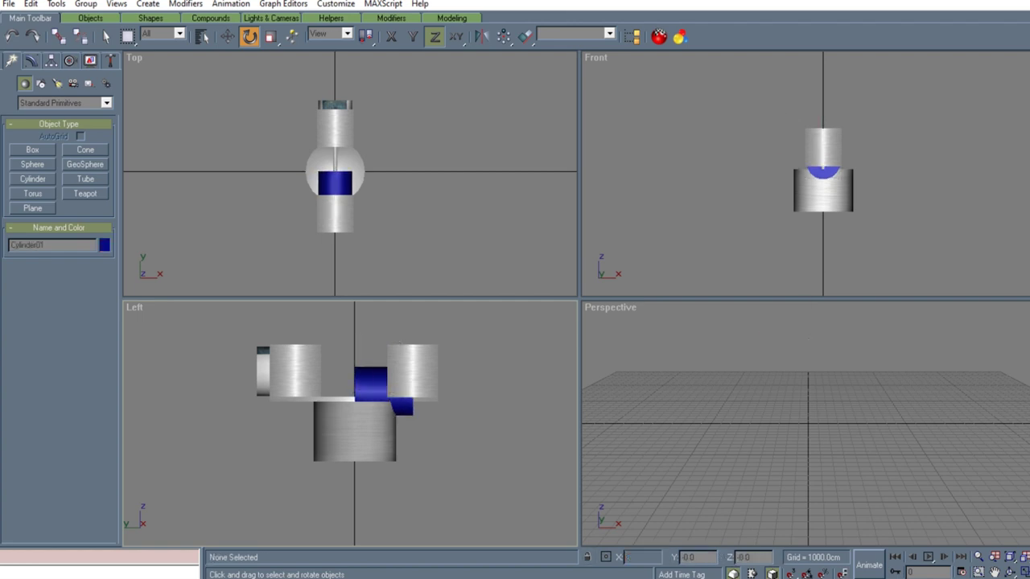
- Move the cylinder through housing02 so its end protrudes, at about Y -71.26 cm and Z 8521.1 cm, and apply the mirror material to it
key("w")
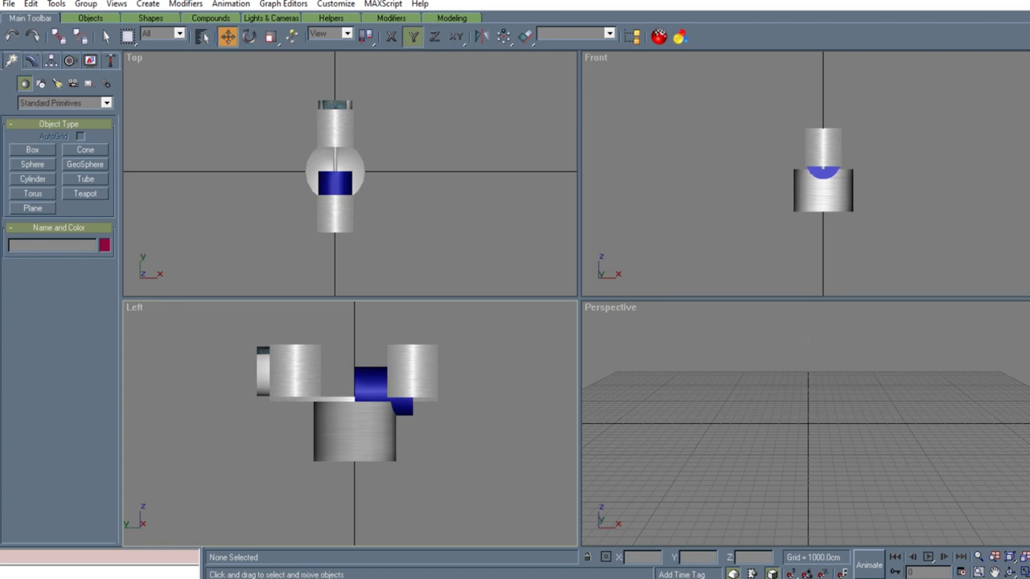
left_click_drag(374, 386, 374, 368)
left_click_drag(356, 333, 356, 332)
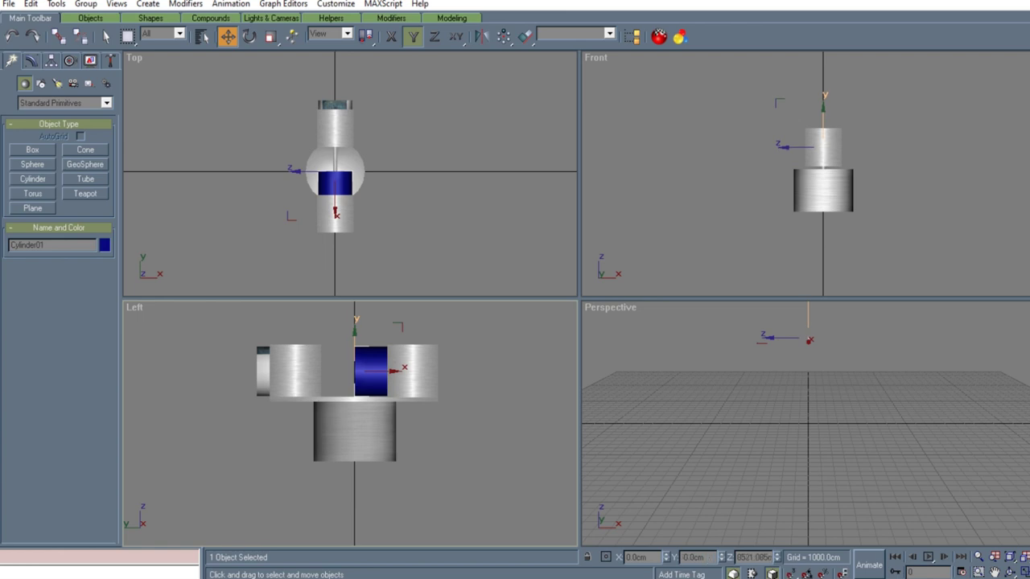
left_click_drag(390, 371, 421, 371)
left_click_drag(388, 331, 392, 332)
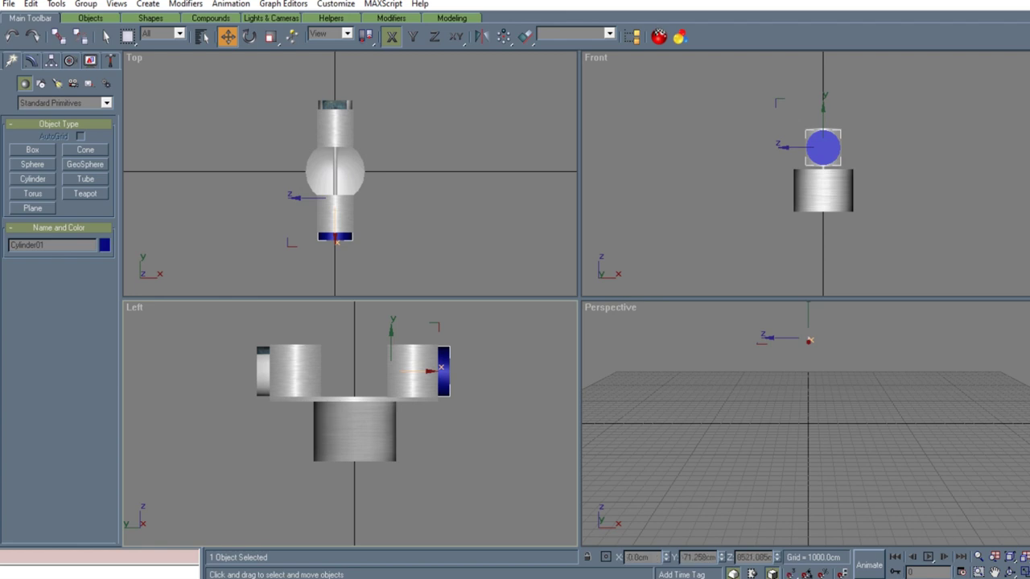
left_click(658, 37)
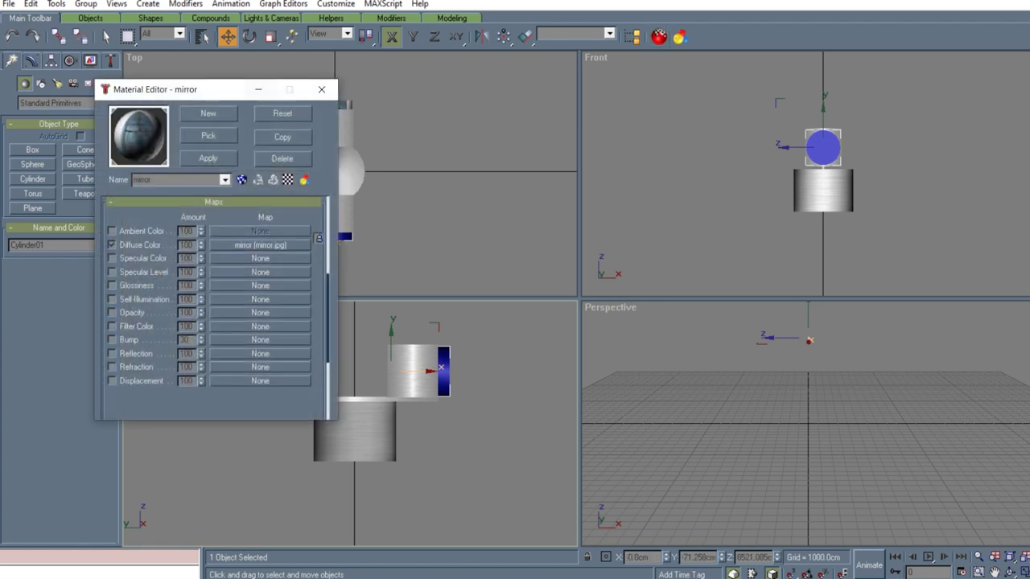
left_click(209, 158)
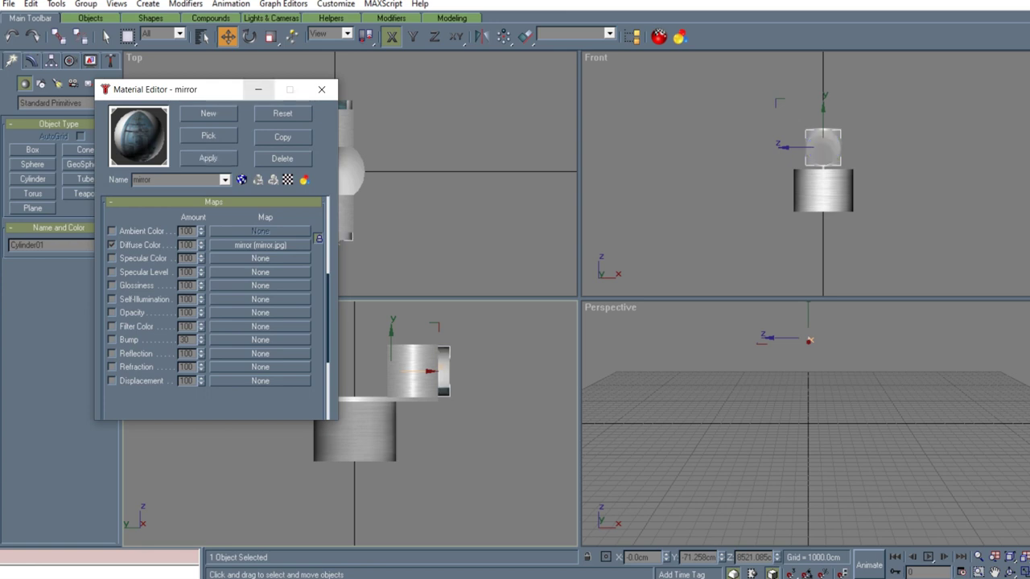
- Close the material editor and rename the new cylinder as reflector02
left_click(321, 89)
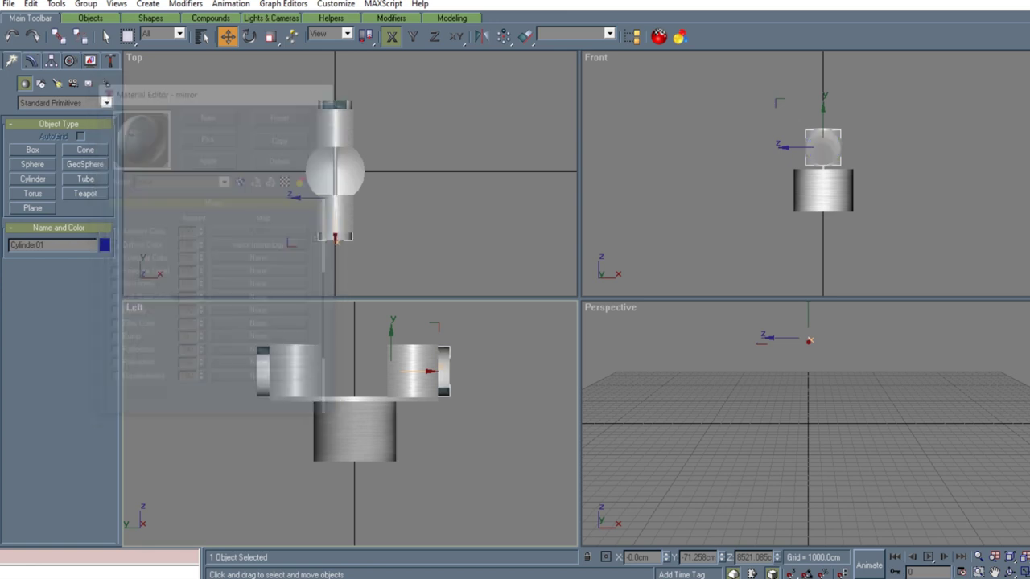
double_click(29, 245)
type("reflect")
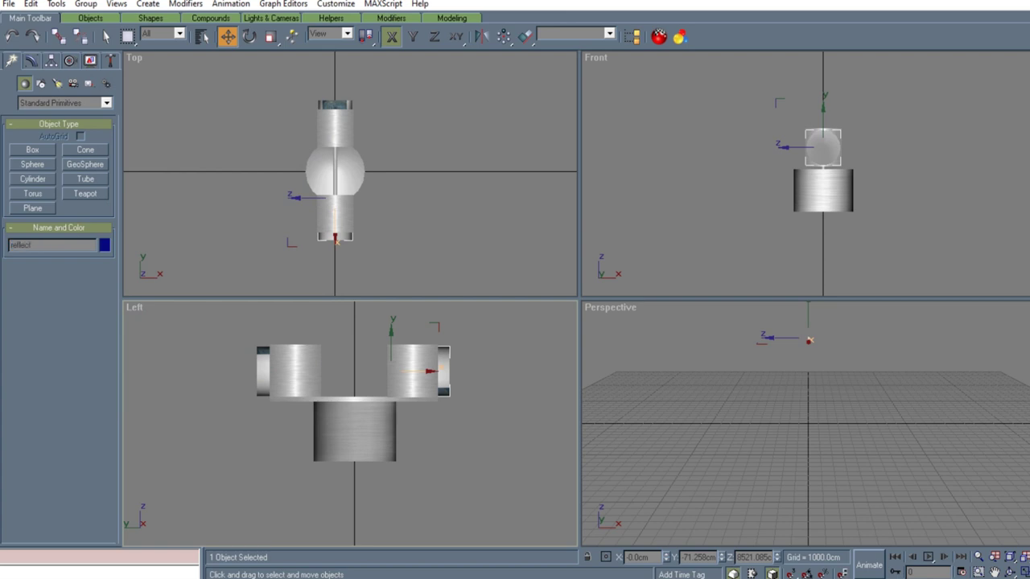
type("or02")
left_click(222, 375)
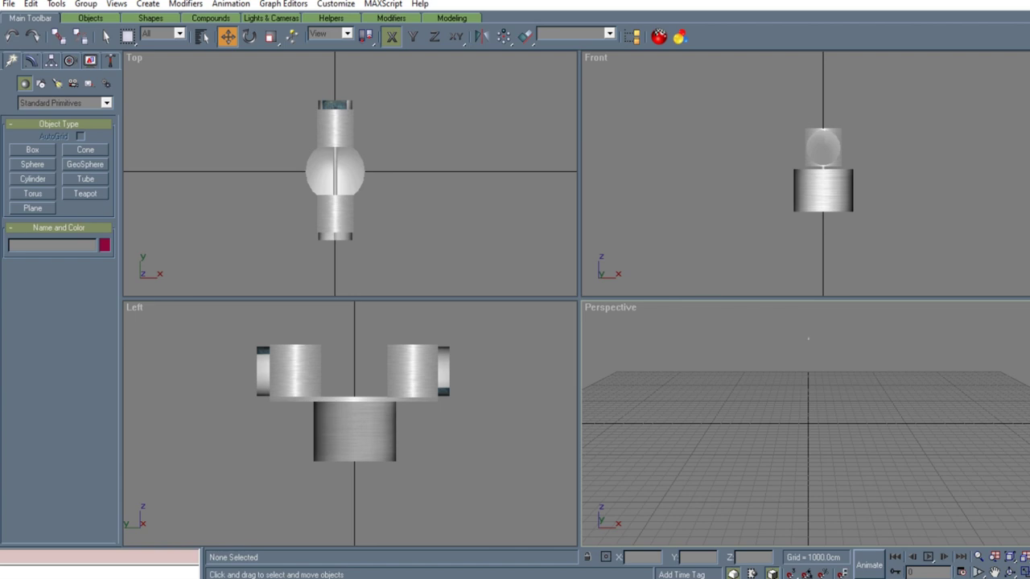
- Create a cone with radius 1 of 10 cm, radius 2 of 100 cm and height 80467.2 cm at Z 8349.619 cm
left_click(85, 150)
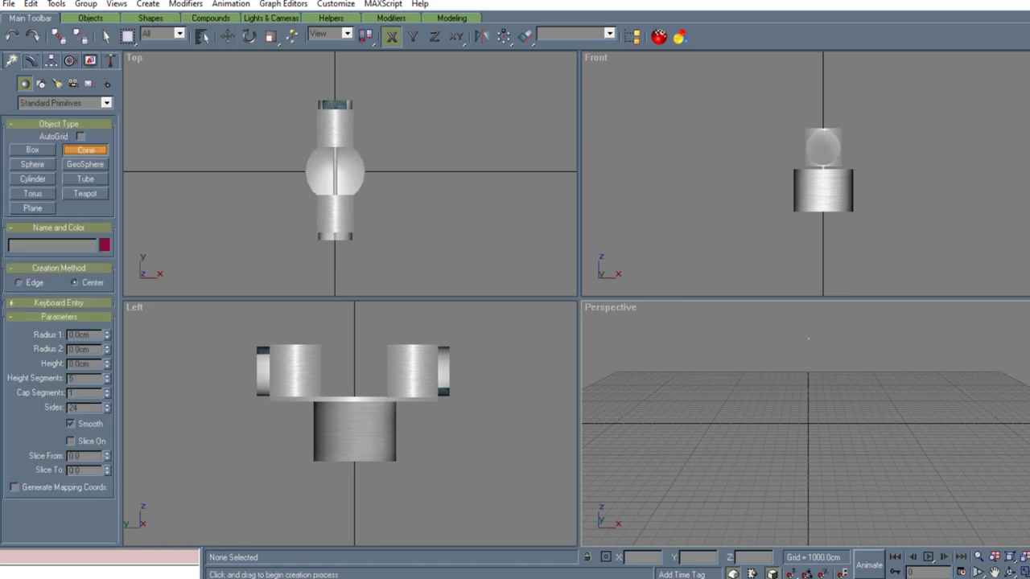
left_click(59, 304)
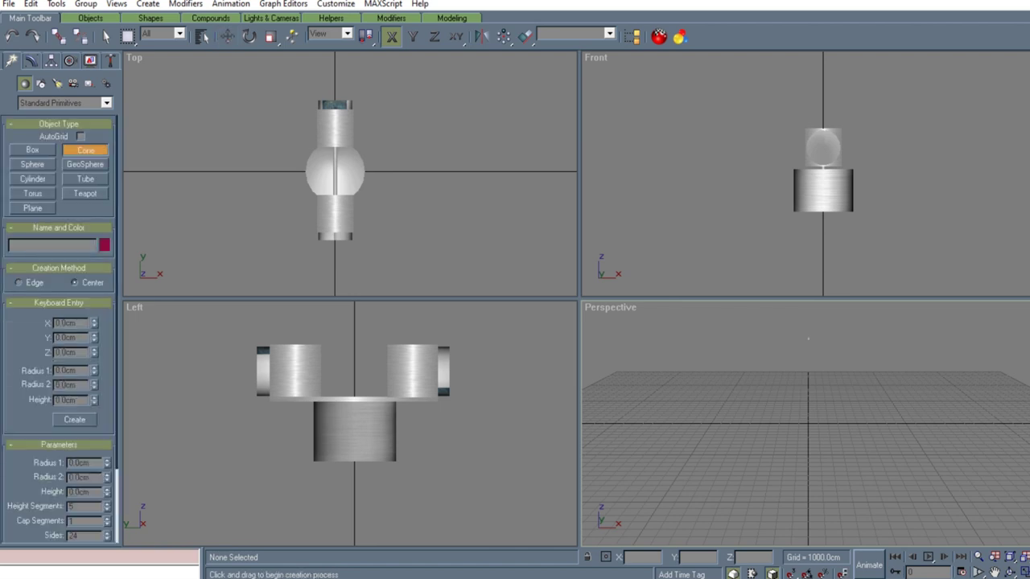
double_click(65, 371)
type("10")
key("Return")
left_click_drag(76, 386, 54, 386)
type("5")
key("Tab")
type("80")
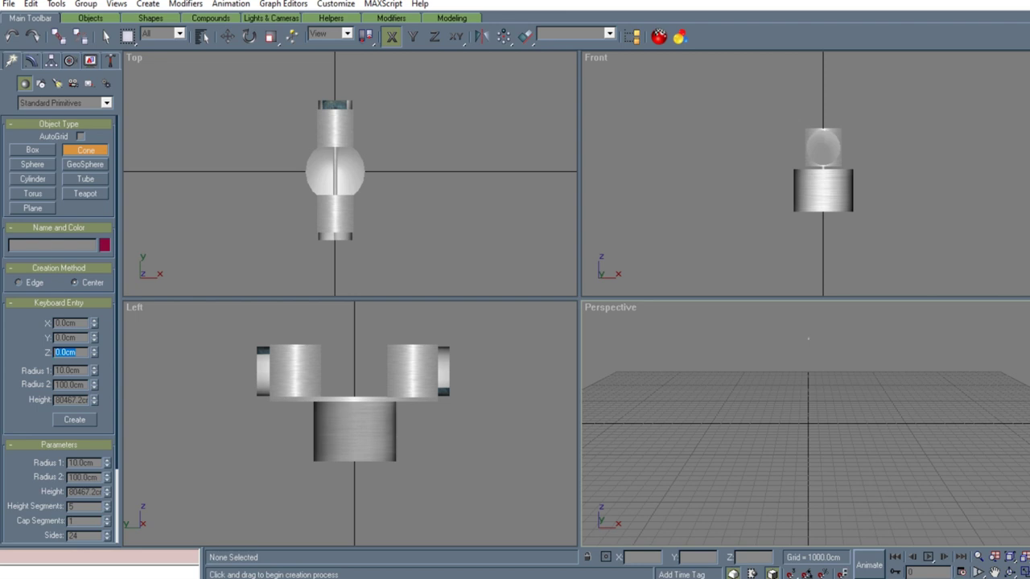
type("0")
type("6")
left_click(75, 420)
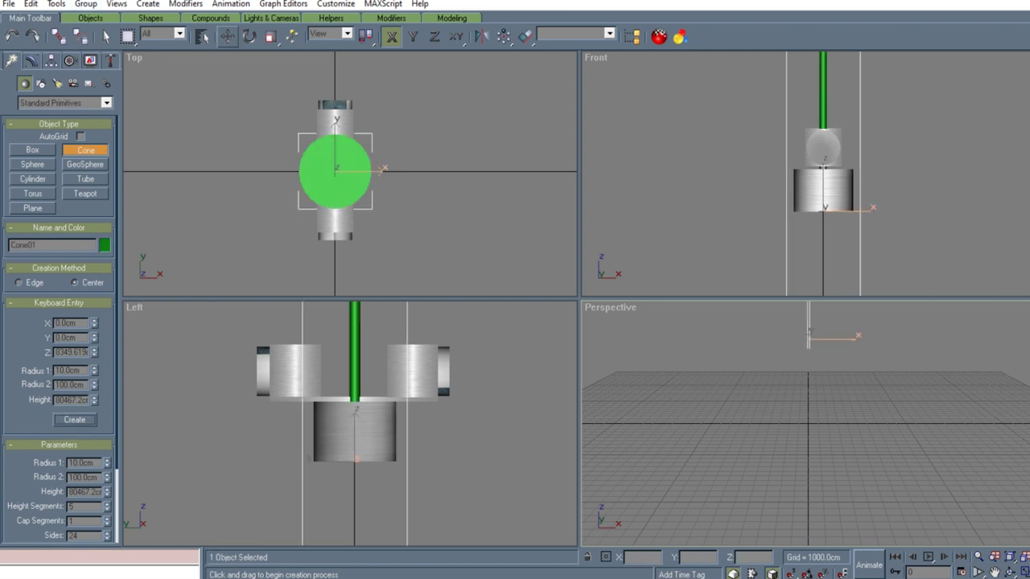
- Raise the cone to about Z 8526.6 cm and rotate it to -90° about X so it lies horizontally
left_click(228, 36)
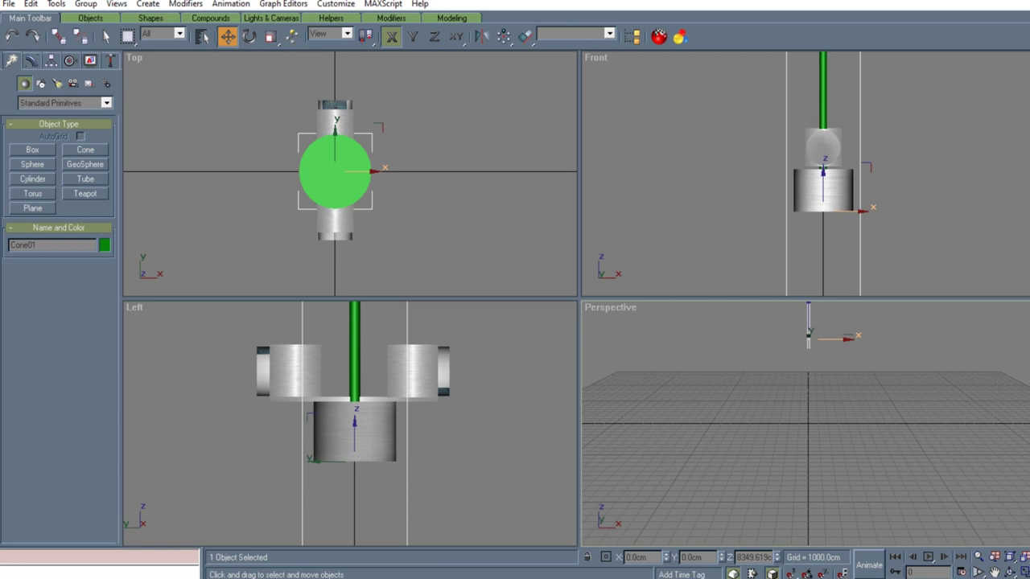
left_click_drag(355, 426, 354, 333)
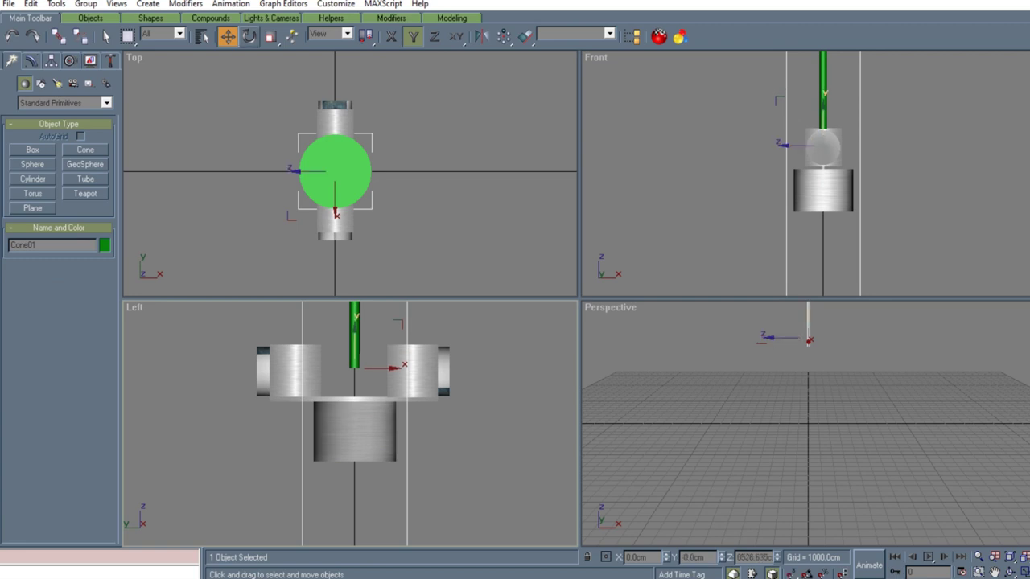
left_click(249, 36)
left_click_drag(354, 346, 355, 234)
left_click_drag(394, 410, 394, 406)
left_click_drag(355, 233, 355, 215)
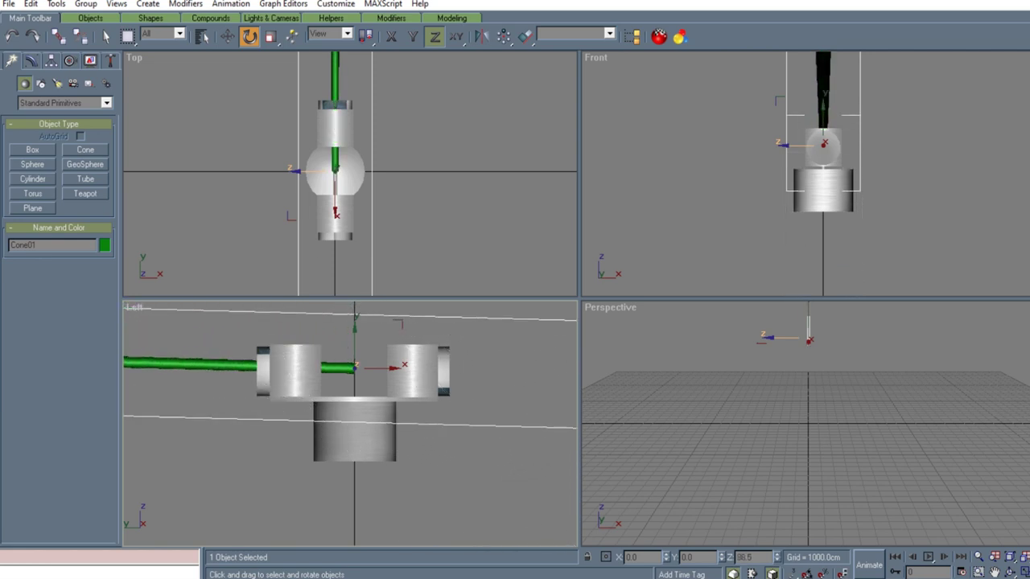
double_click(635, 558)
key("BackSpace")
type("-90")
left_click(475, 490)
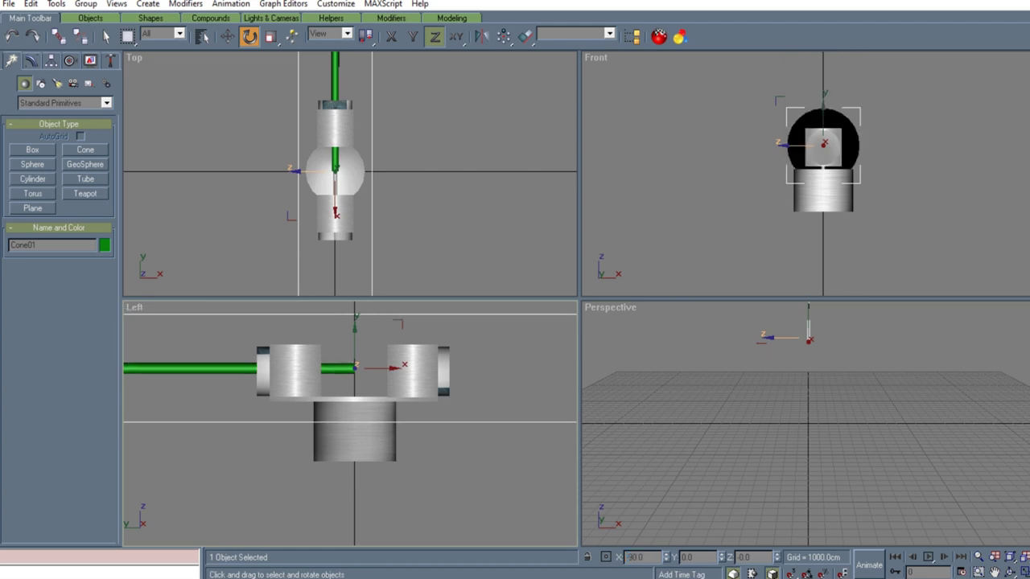
- Move the cone outward past reflector01 so its narrow end sits at about Y 356.17 cm
left_click(228, 36)
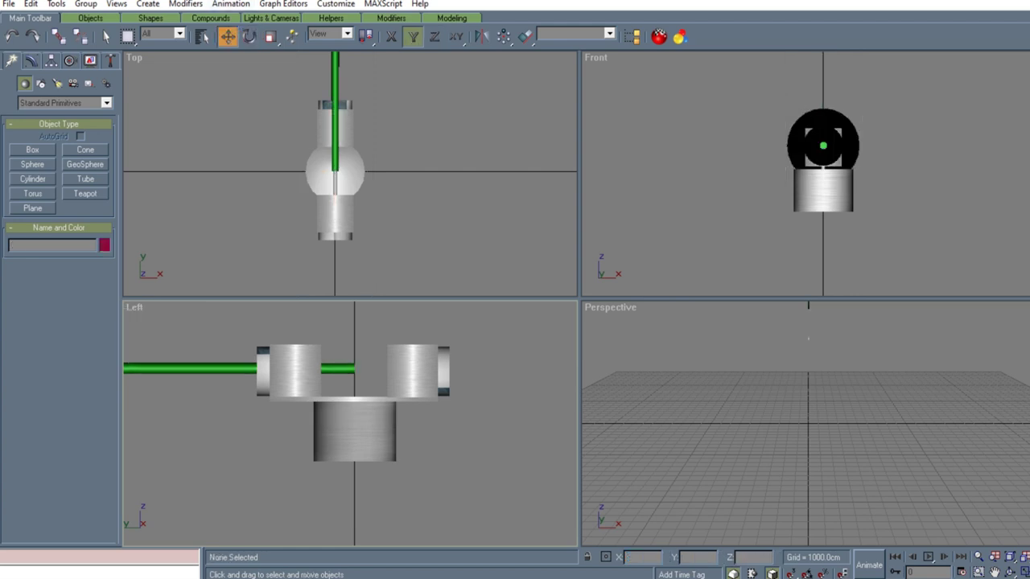
left_click(351, 367)
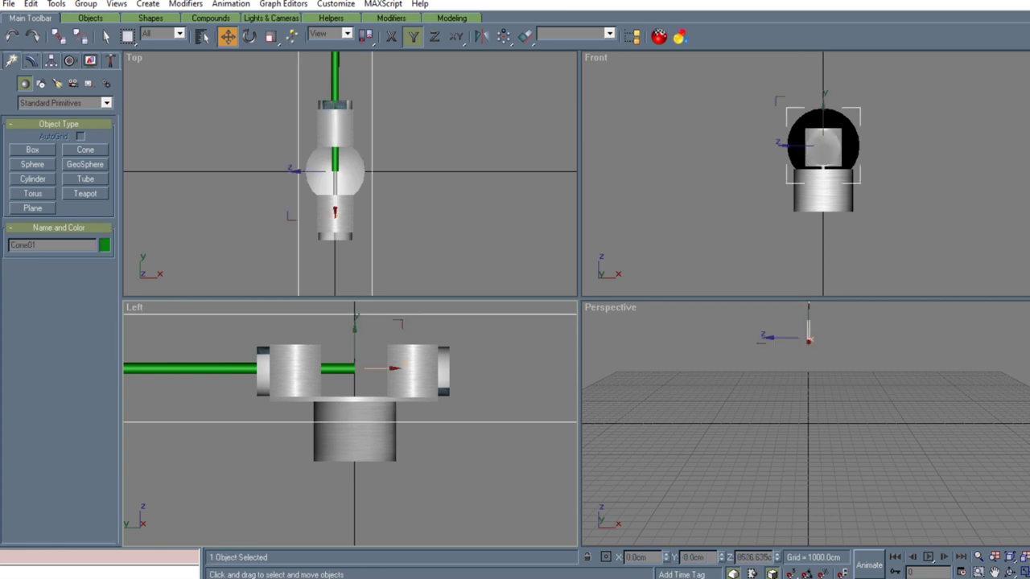
left_click_drag(393, 368, 211, 368)
scroll(424, 372, "down", 2)
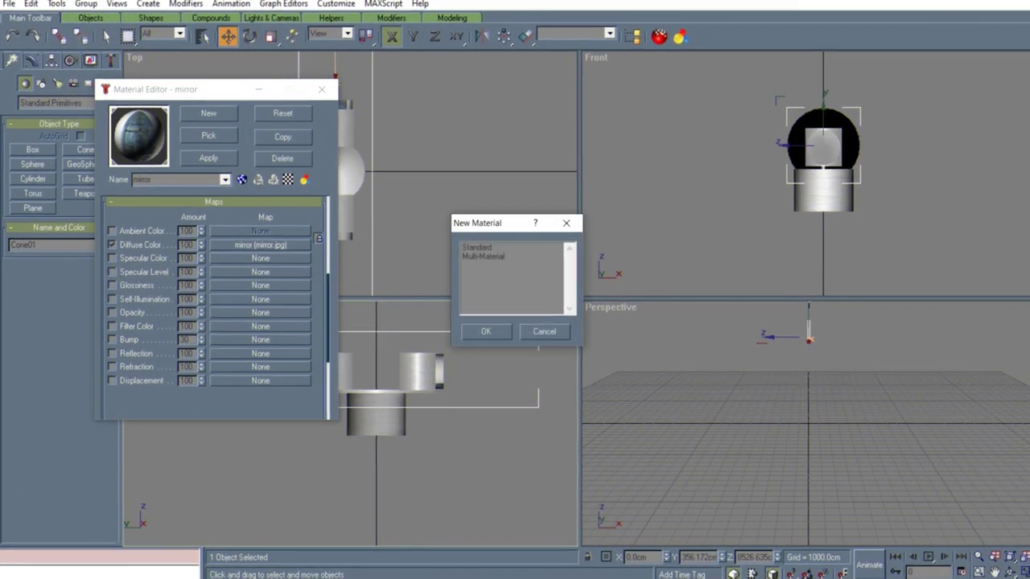
- Create a new Standard material named beam with opacity 75
left_click(477, 248)
left_click(486, 331)
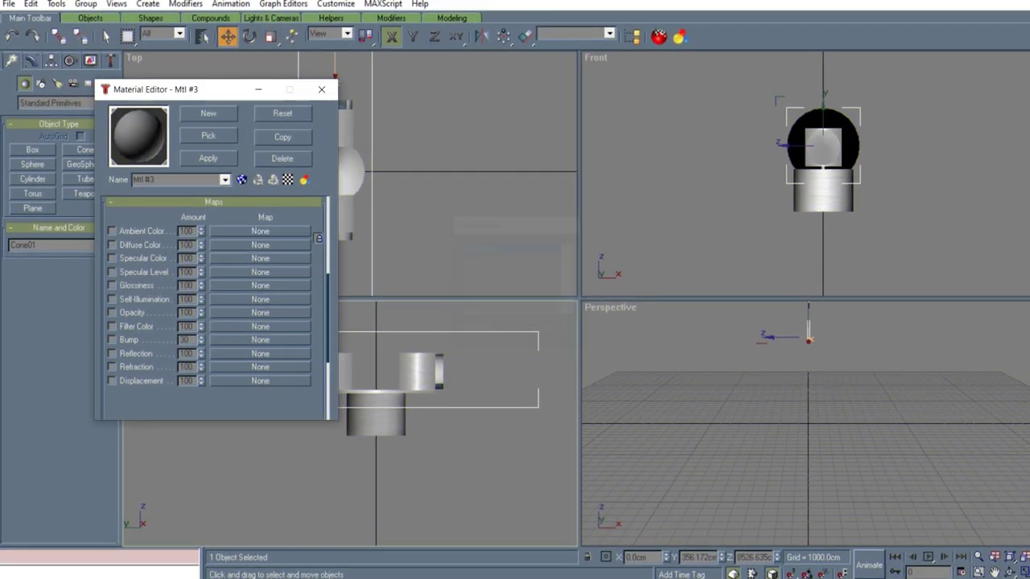
scroll(213, 306, "down", 4)
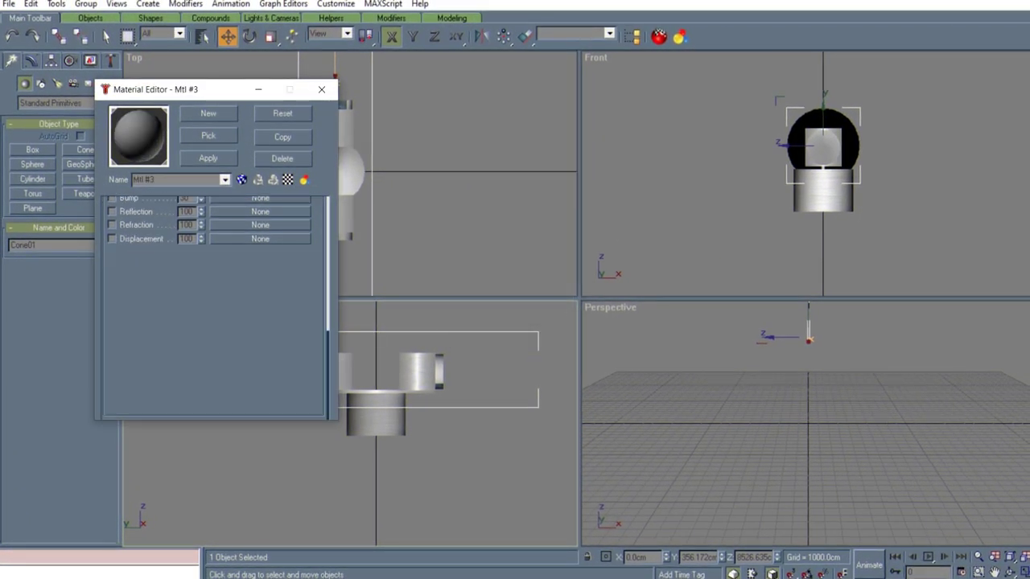
scroll(213, 306, "up", 10)
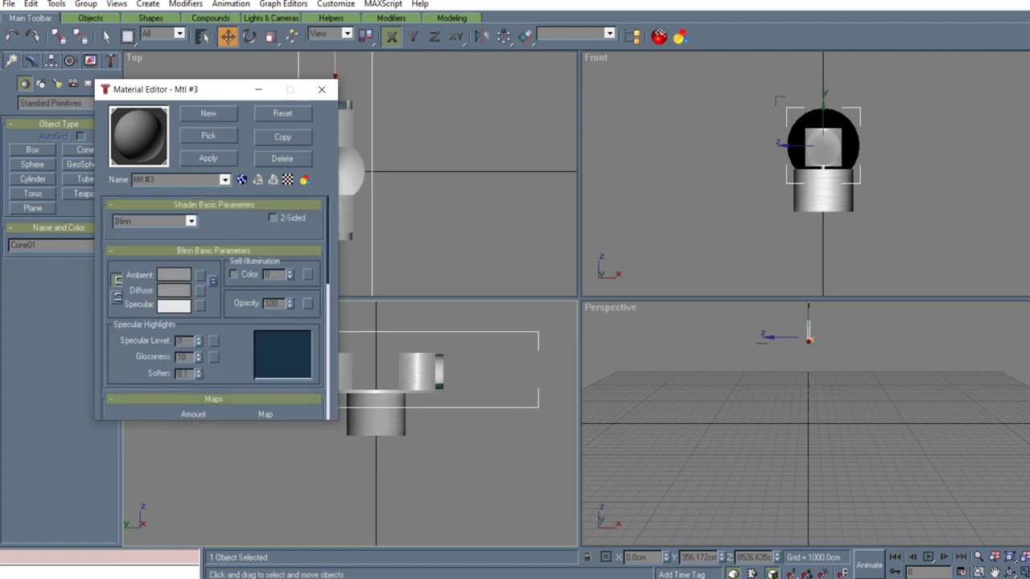
double_click(272, 303)
type("50")
key("BackSpace")
scroll(217, 308, "down", 2)
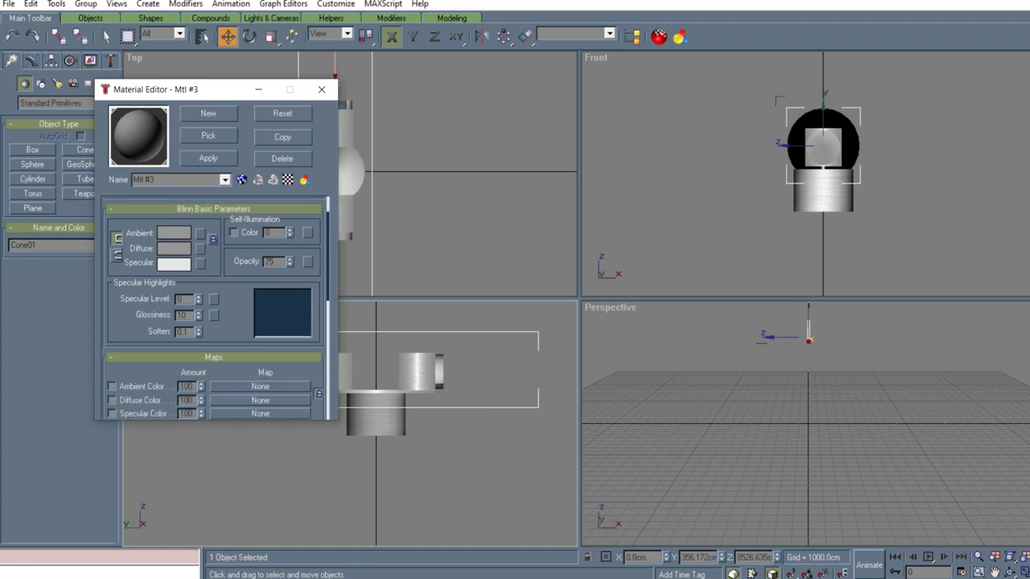
left_click_drag(156, 180, 132, 179)
type("beam")
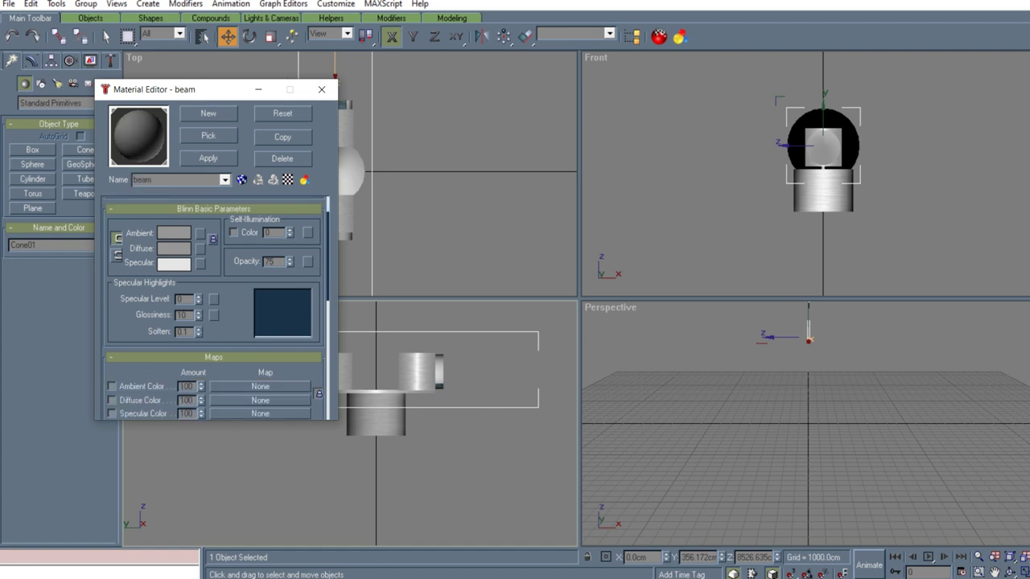
- Assign the beam image from the night folder in Cape Hatteras as the material's Diffuse Color bitmap
left_click(260, 399)
left_click(526, 157)
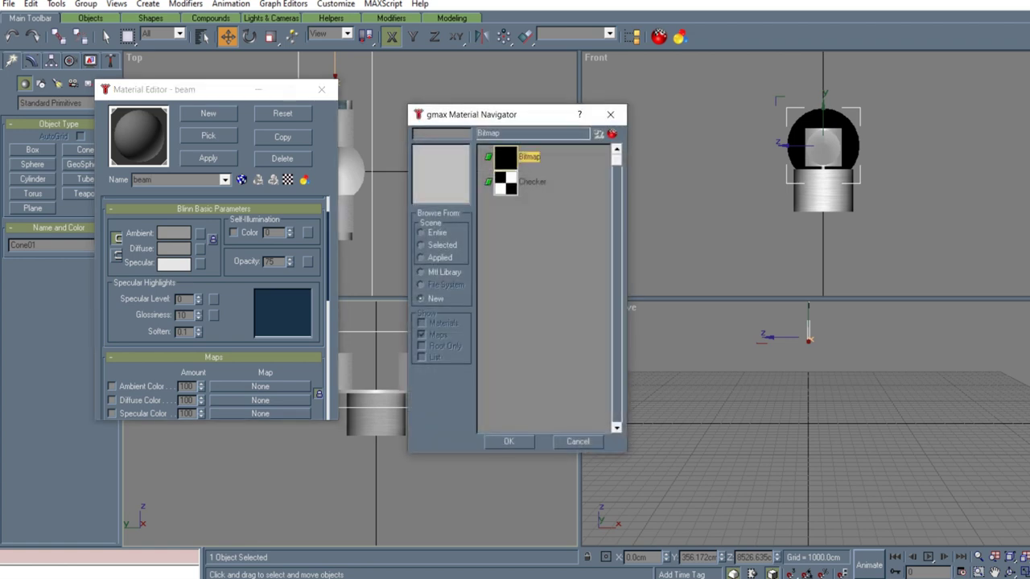
left_click(508, 441)
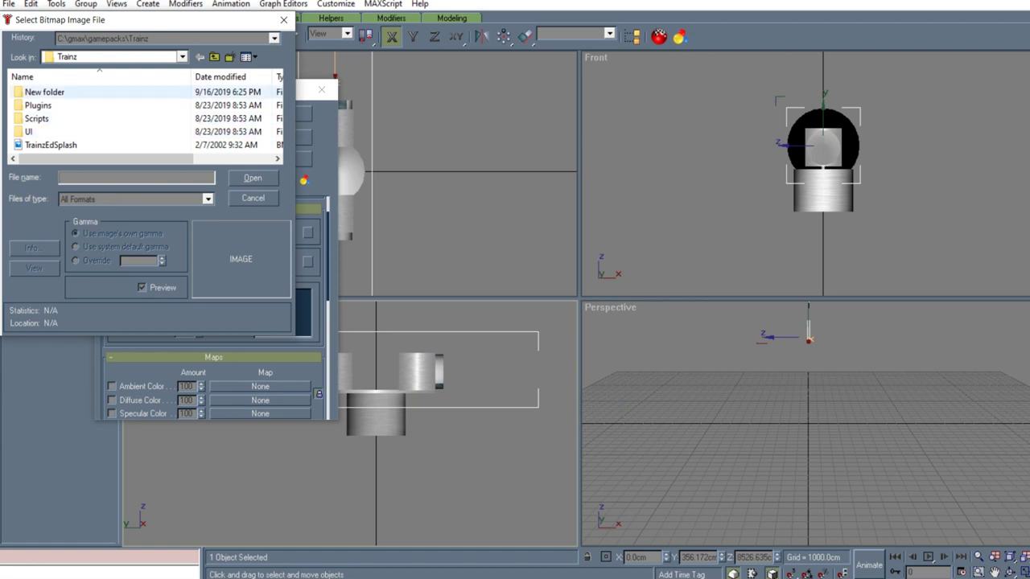
left_click(214, 57)
left_click(215, 57)
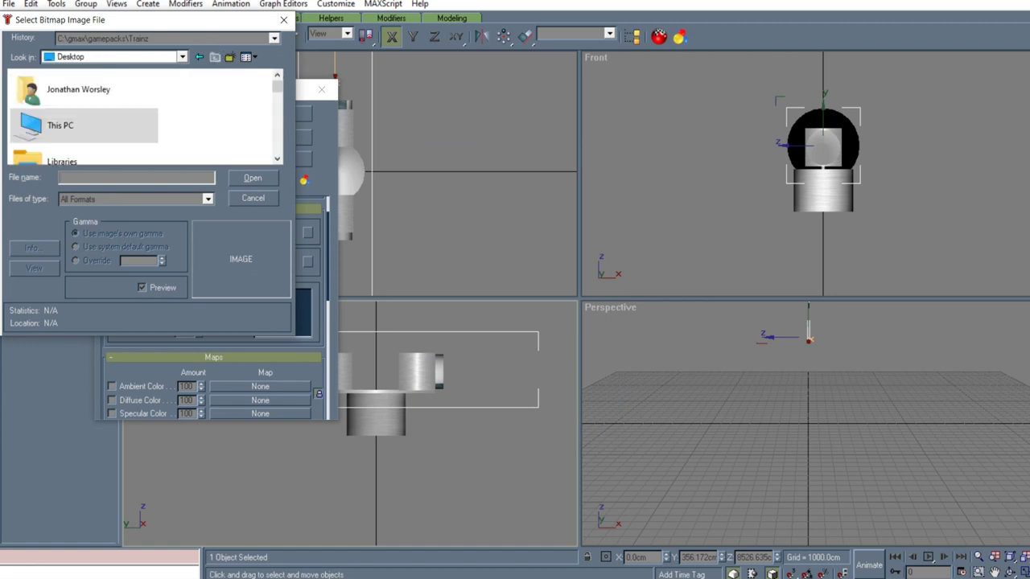
scroll(121, 118, "down", 5)
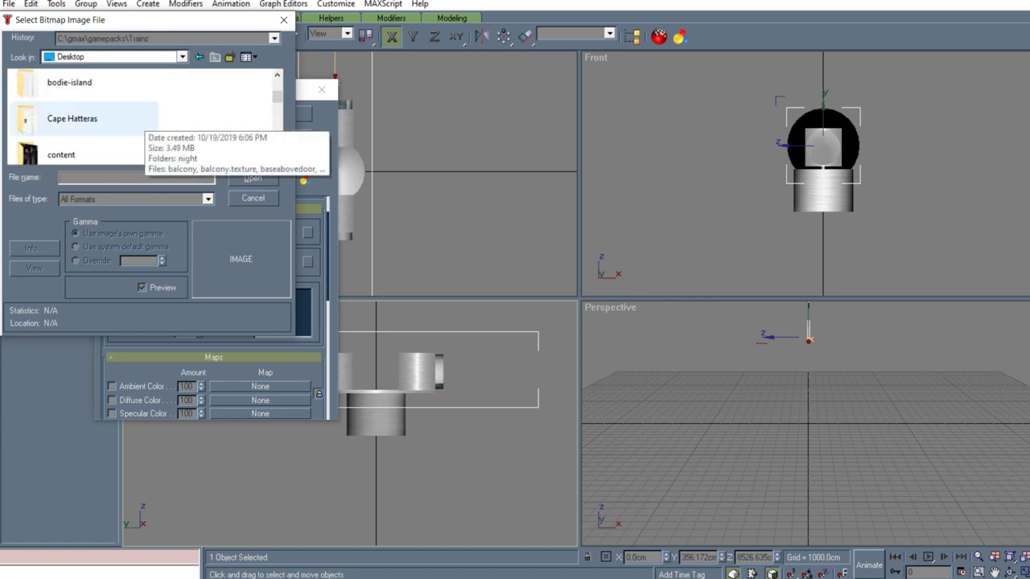
left_click(141, 119)
double_click(140, 119)
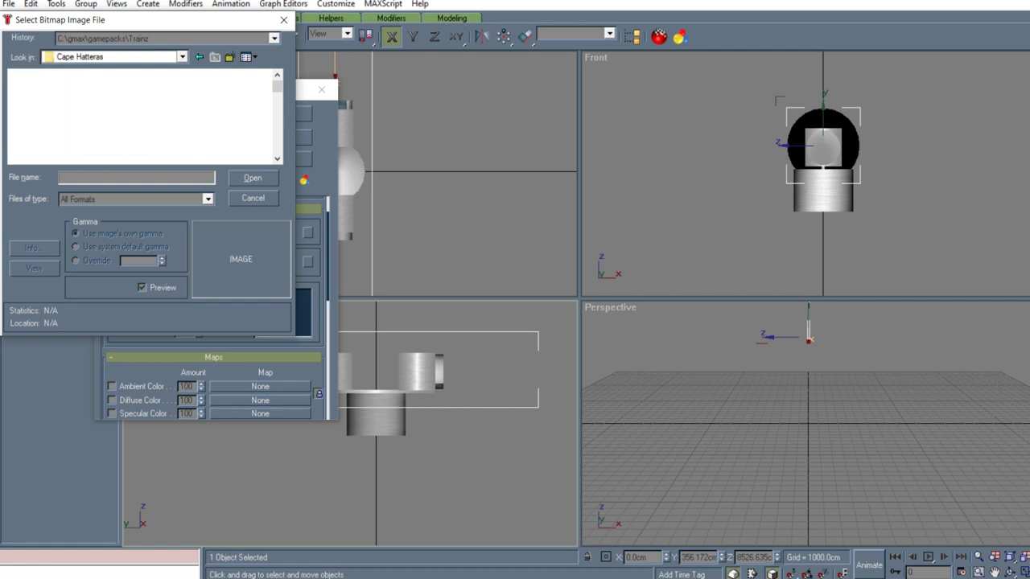
double_click(58, 116)
left_click(58, 116)
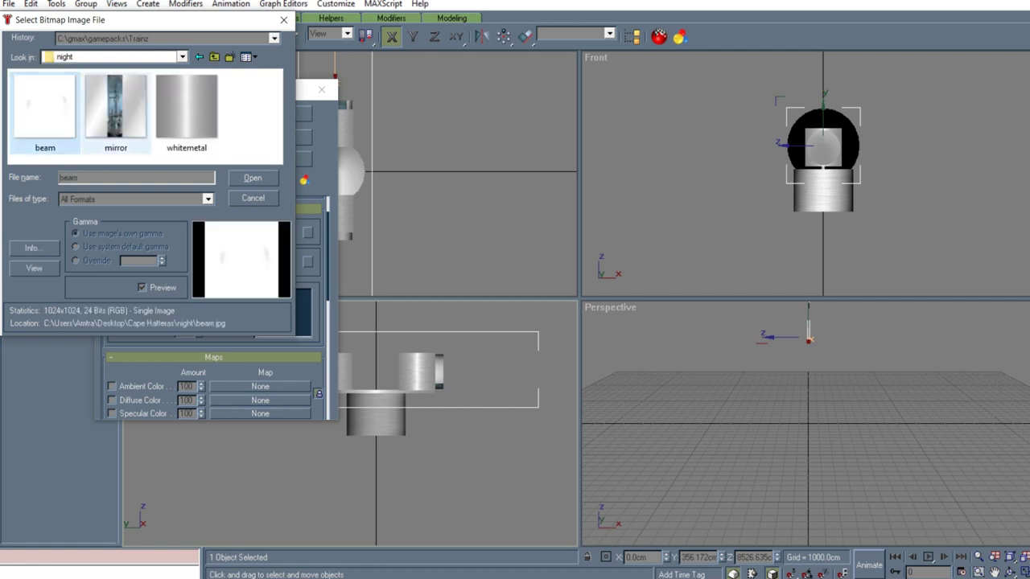
left_click(253, 177)
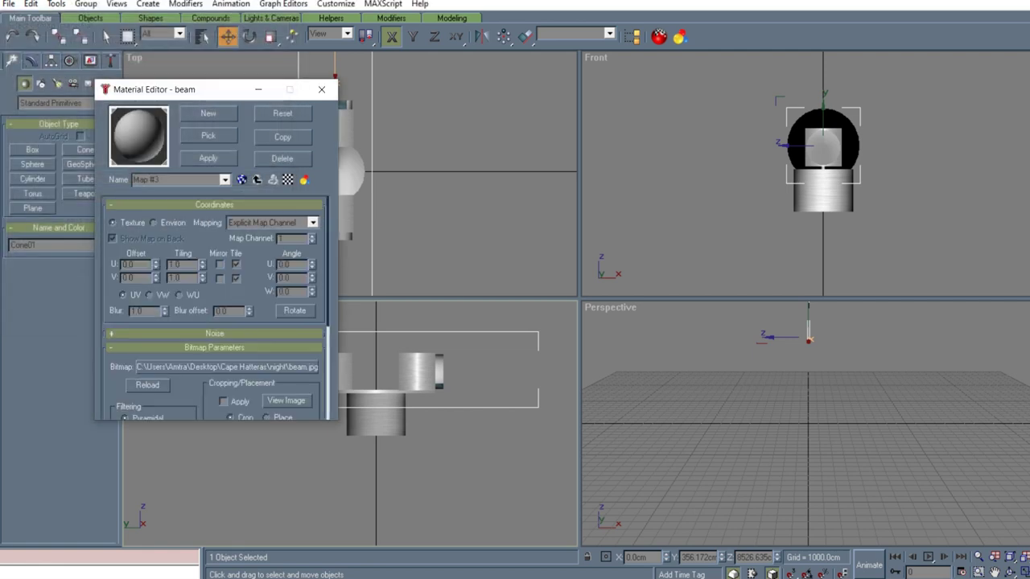
- Name the bitmap map beam, apply the beam material to the cone, and close the material editor
type("beam")
left_click(257, 179)
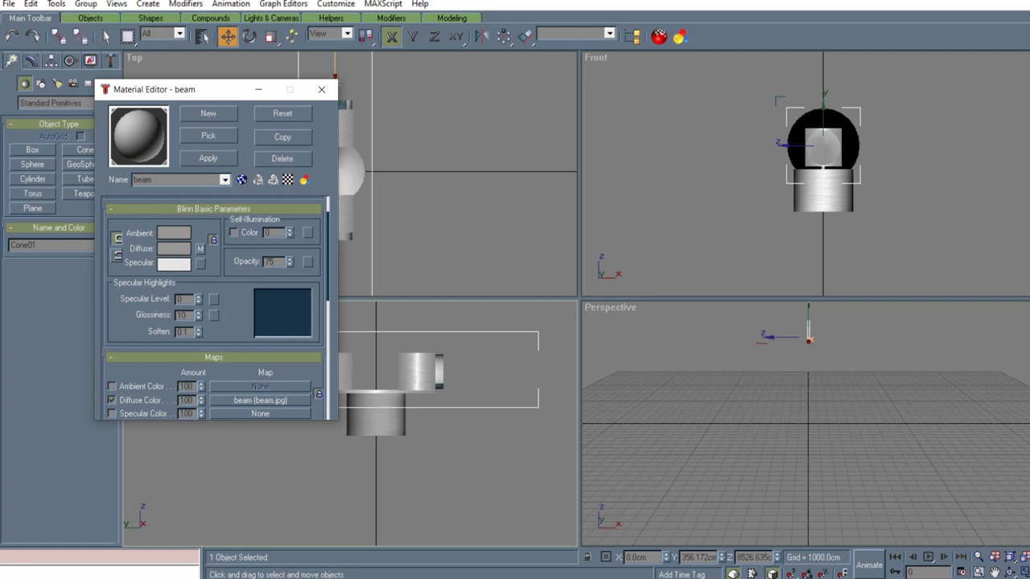
left_click(208, 158)
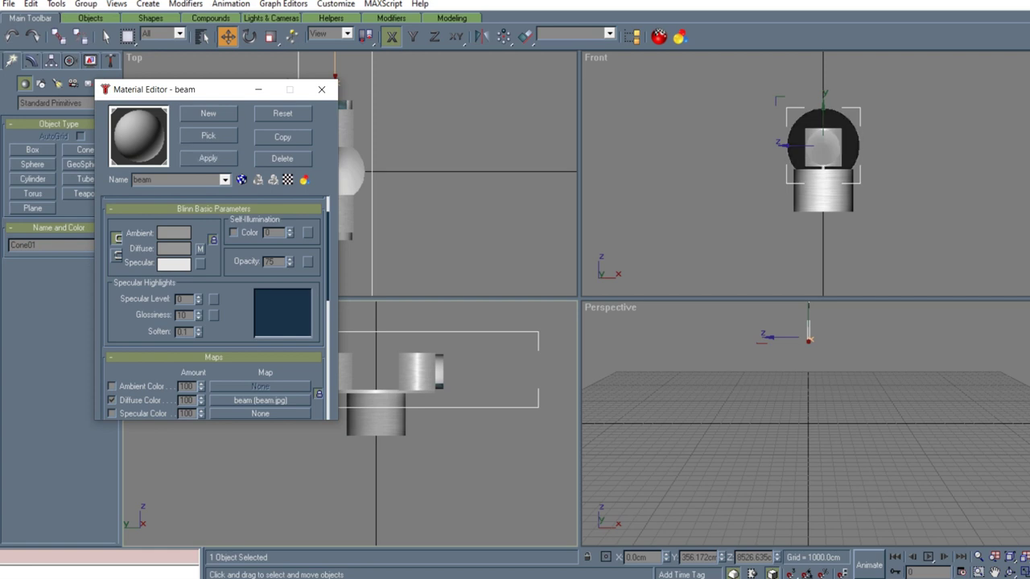
left_click(321, 89)
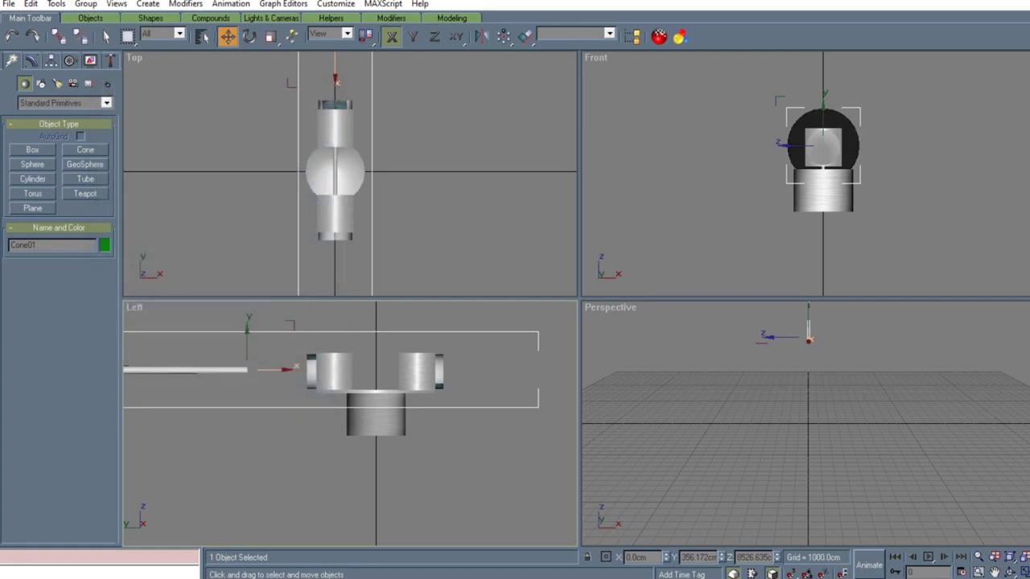
left_click(804, 467)
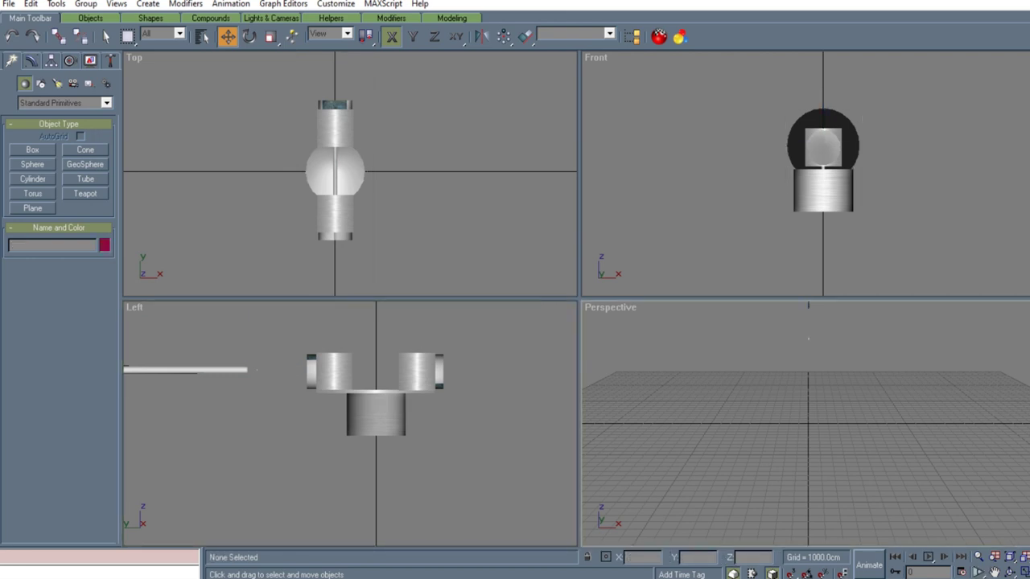
- Create a second cone with radii 10 cm and 100 cm and height 80467.2 cm at Z 8349.619 cm, and save the scene
left_click(85, 150)
left_click(59, 304)
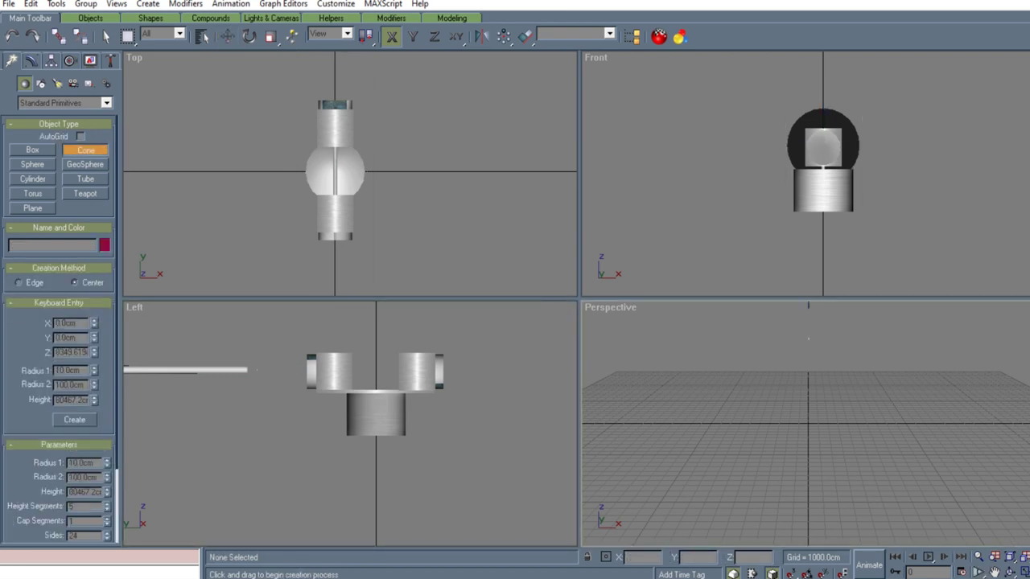
left_click(74, 419)
left_click(8, 4)
left_click(29, 70)
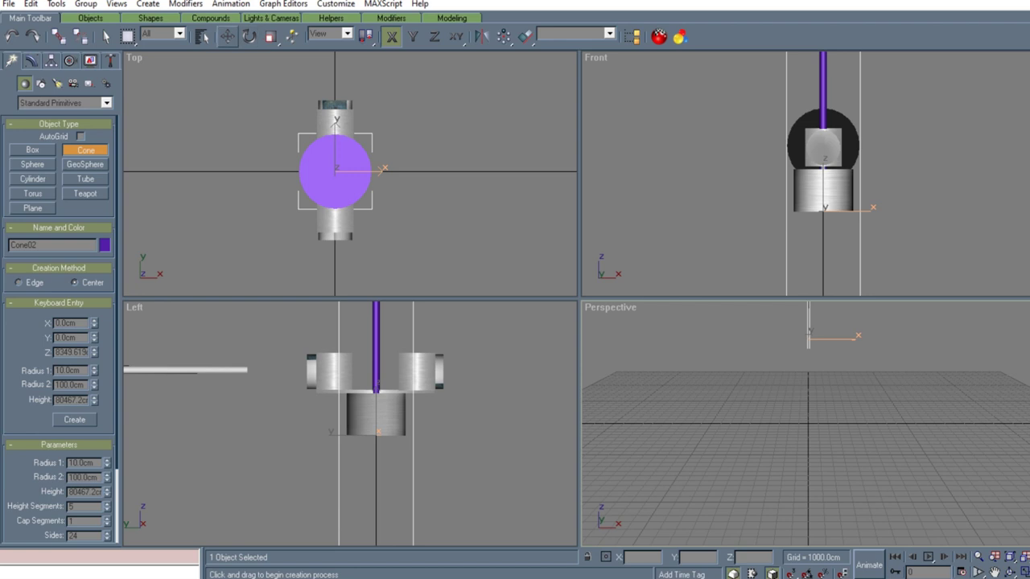
- Rotate the second cone to lie horizontally and move it outward past reflector02, opposite the first cone
left_click(249, 36)
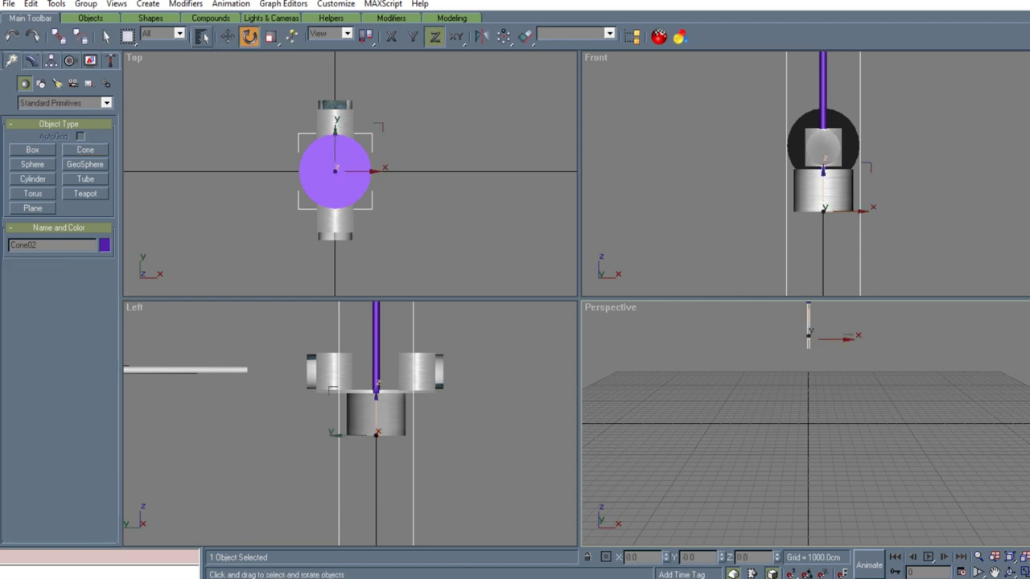
left_click(228, 37)
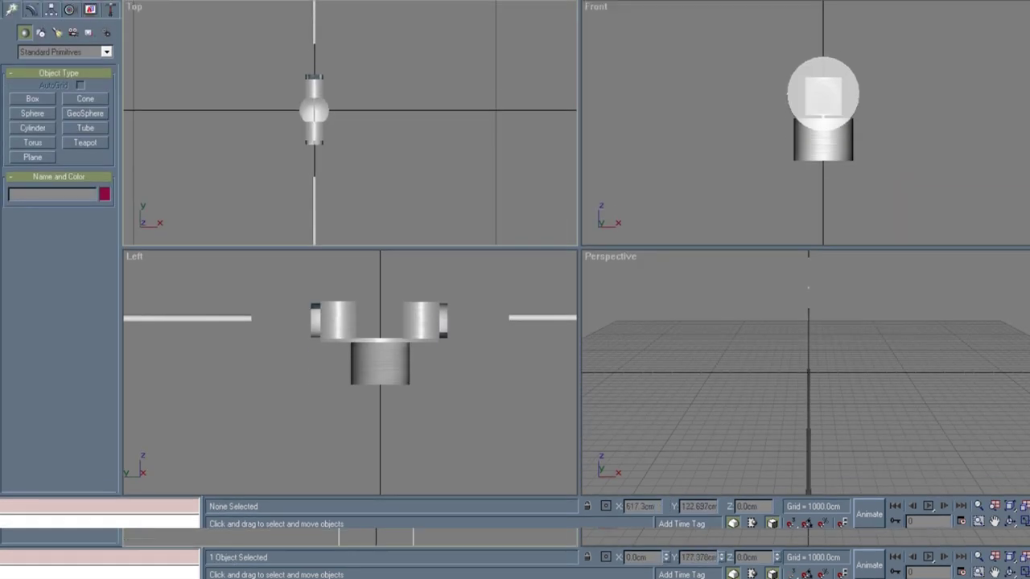
scroll(306, 108, "up", 2)
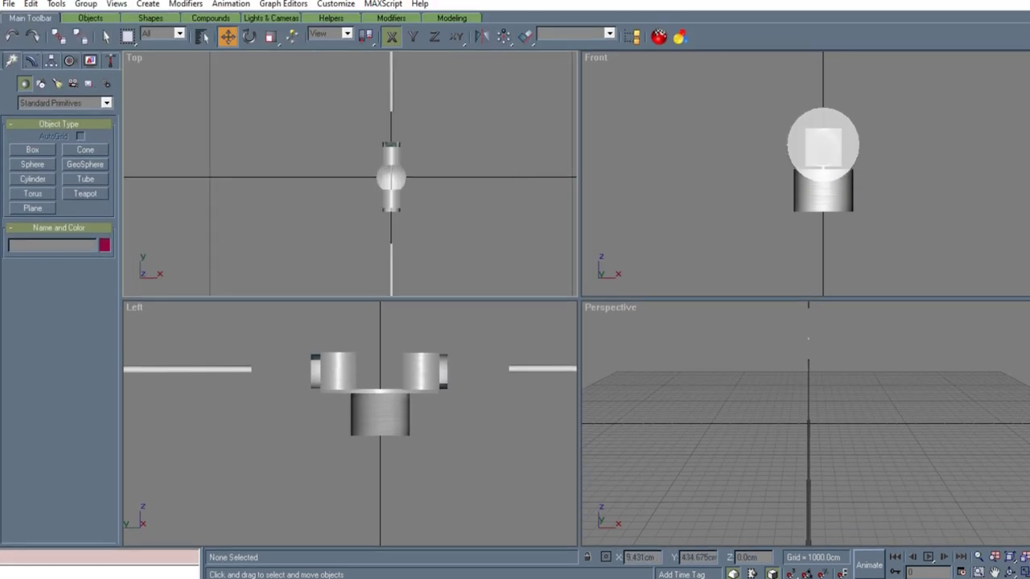
- Move only the pivot of the beam01 cone to Y 0
left_click(808, 329)
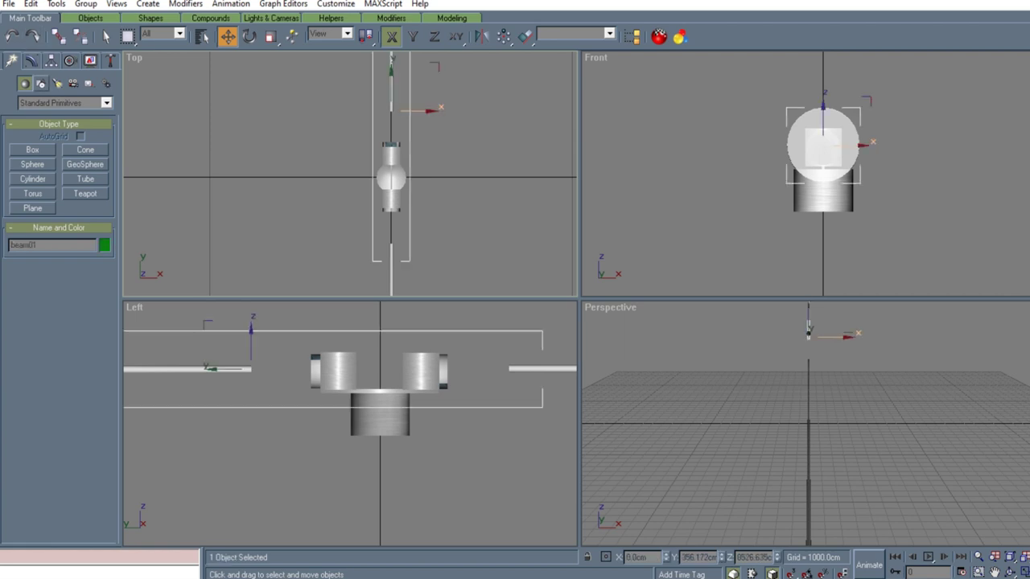
left_click(51, 60)
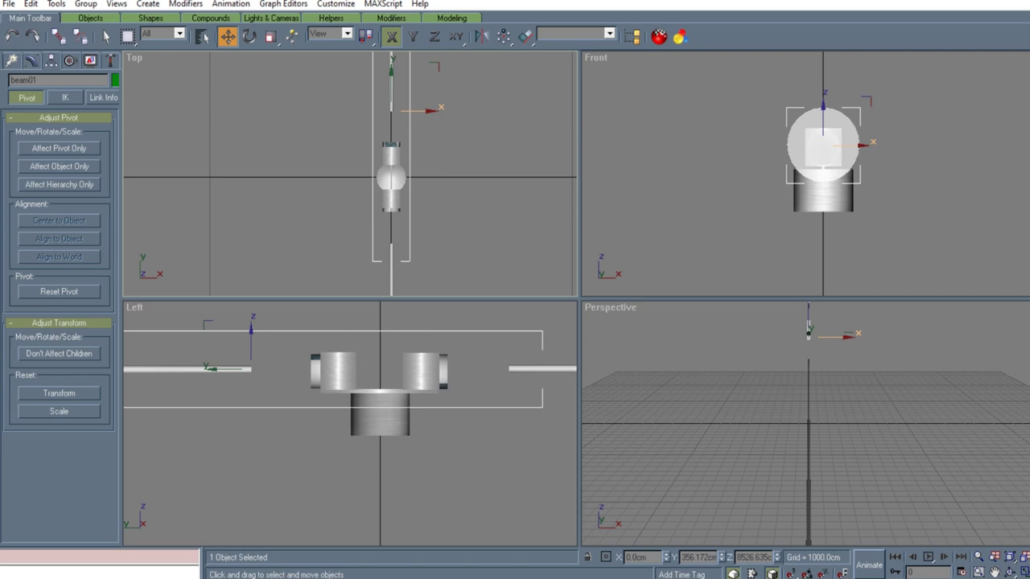
left_click(58, 148)
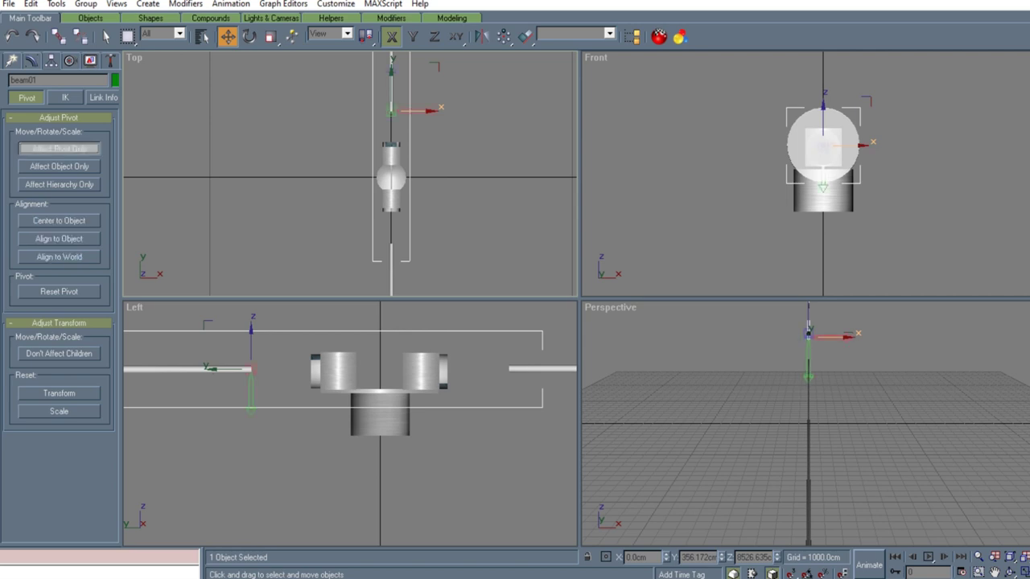
left_click_drag(391, 84, 391, 106)
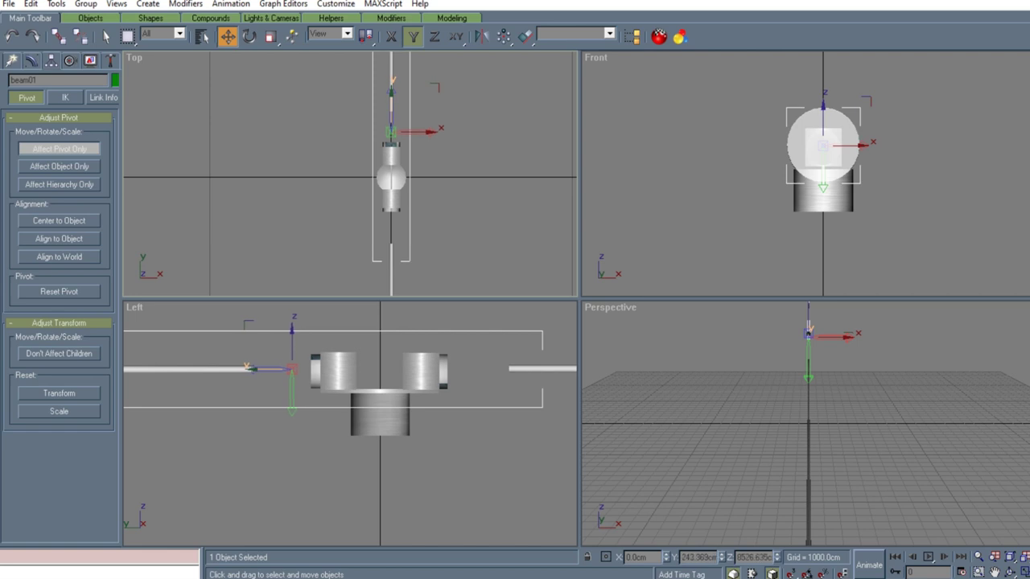
left_click_drag(682, 558, 718, 558)
type("0")
key("Return")
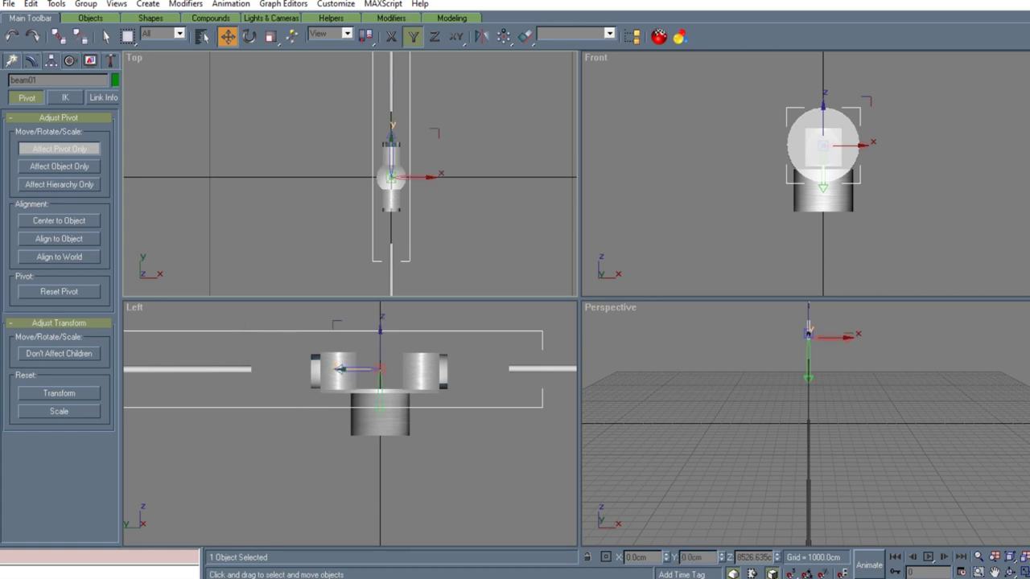
- Move only the pivot of the beam02 cone along Y toward the rotor's centre, and check the pivot of reflector01
left_click(391, 272)
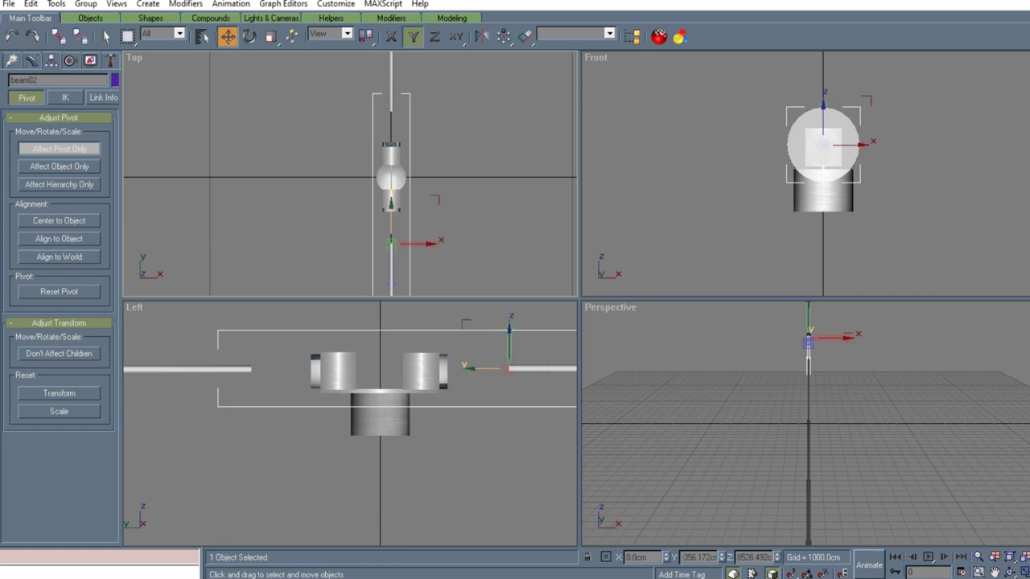
left_click_drag(482, 369, 415, 368)
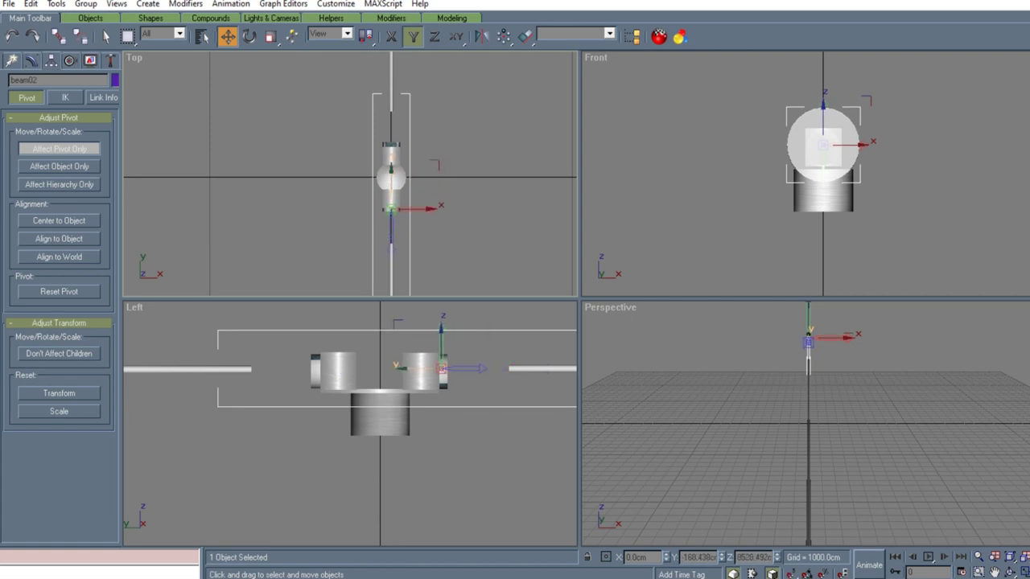
left_click_drag(681, 557, 721, 557)
left_click(491, 475)
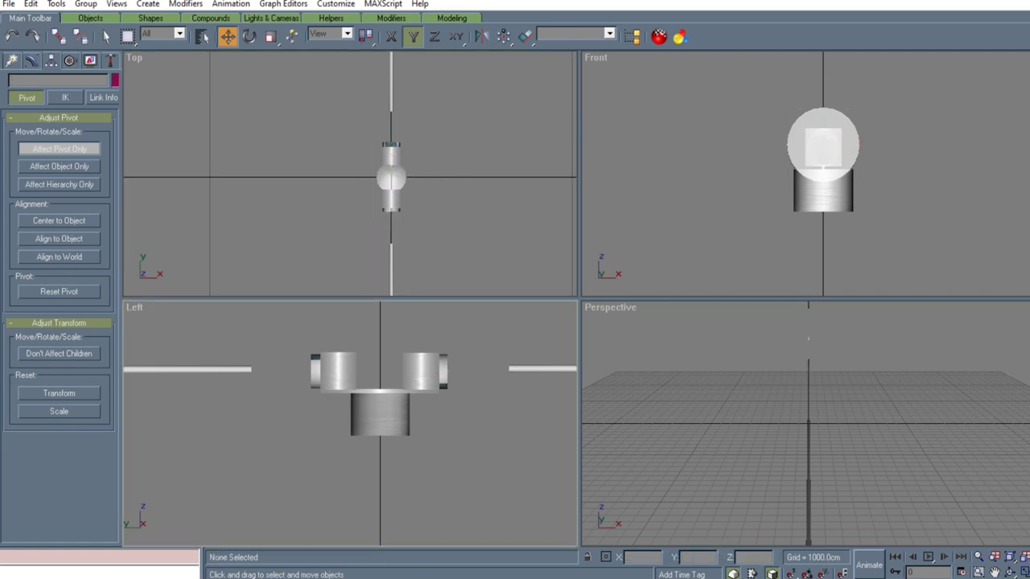
scroll(378, 402, "up", 2)
scroll(378, 402, "down", 2)
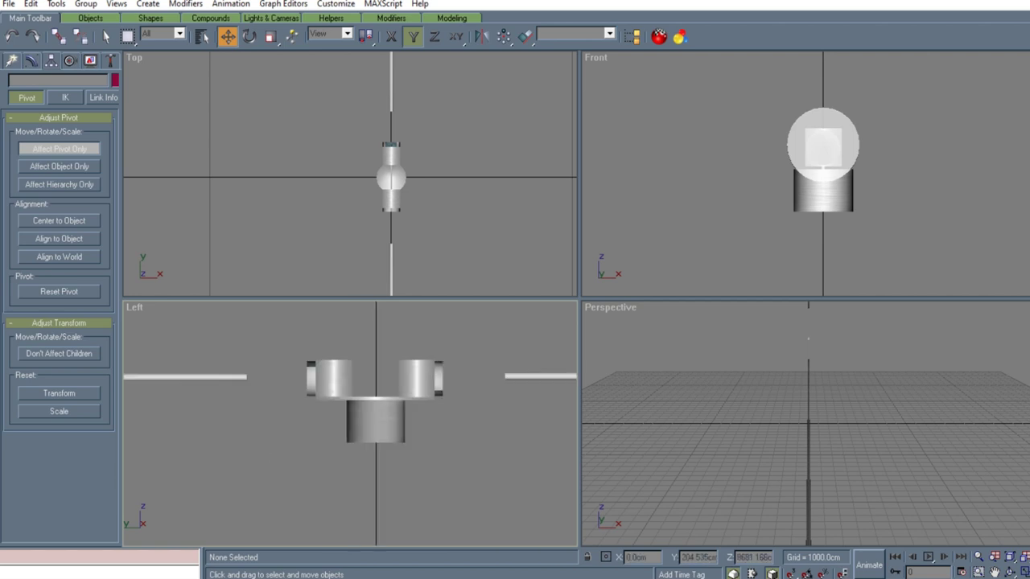
left_click(310, 376)
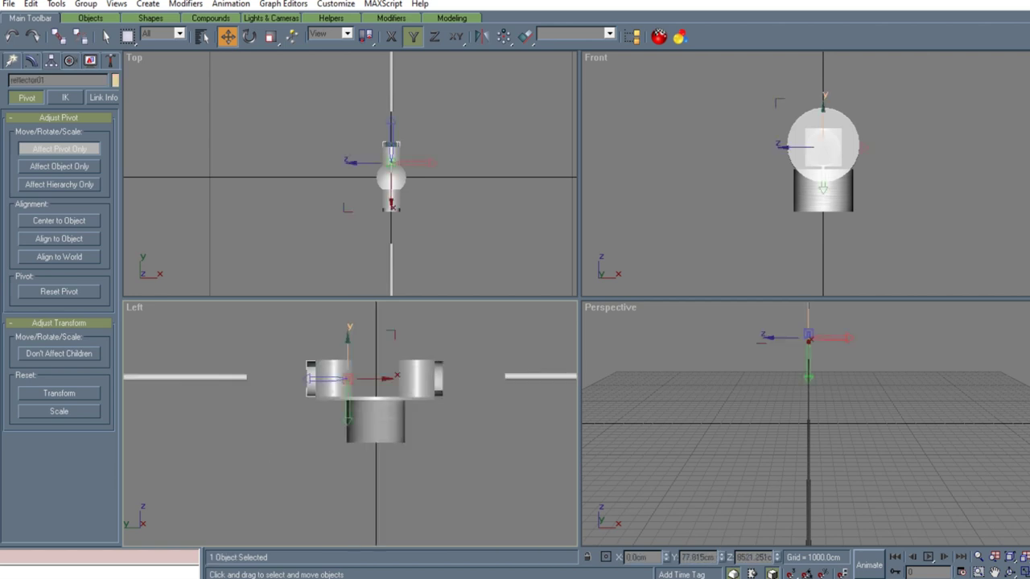
left_click(491, 475)
- Create a Dummy helper in the Top view around the rotor's centre, large enough to enclose both housings
left_click(11, 61)
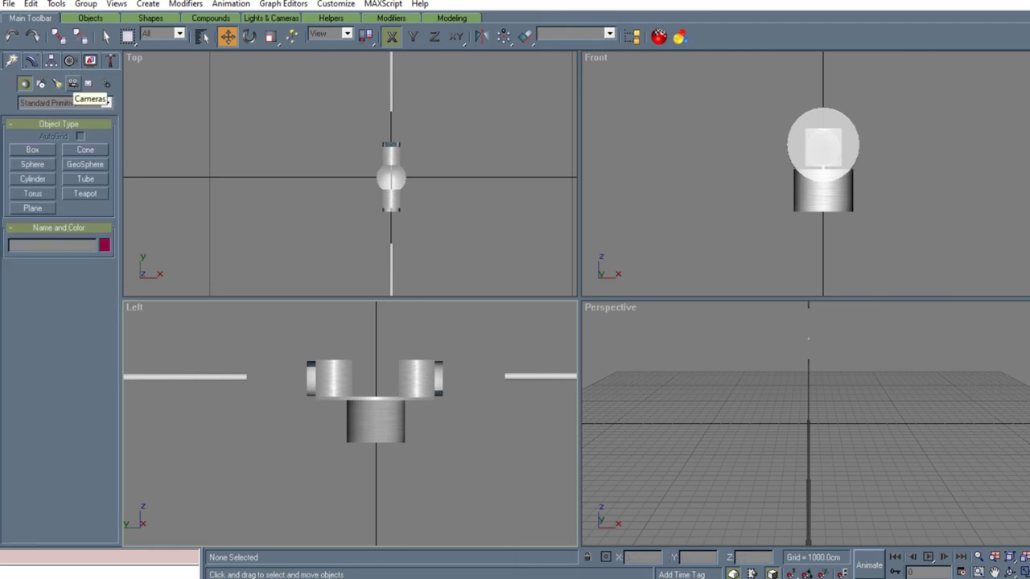
left_click(89, 83)
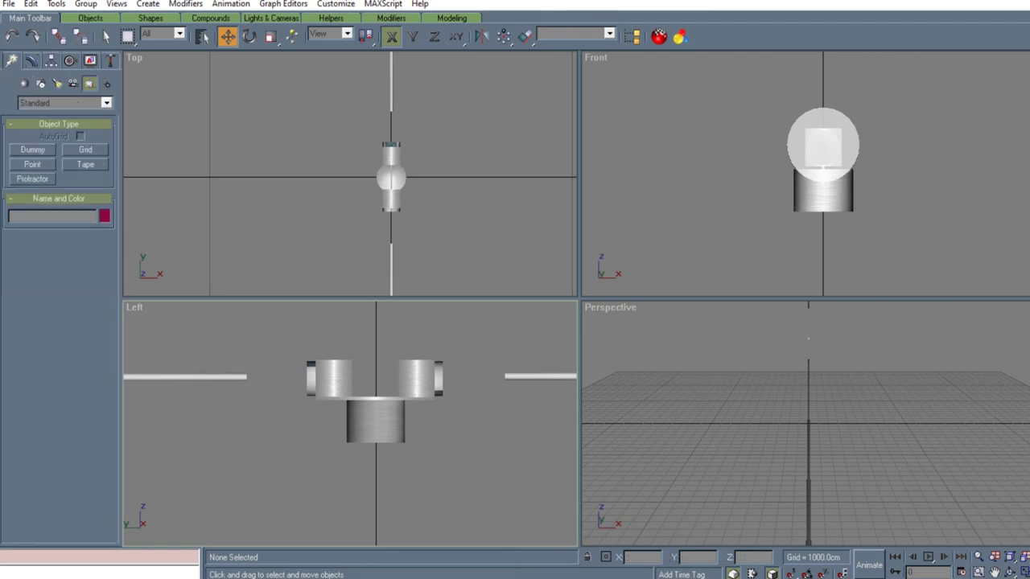
left_click(33, 149)
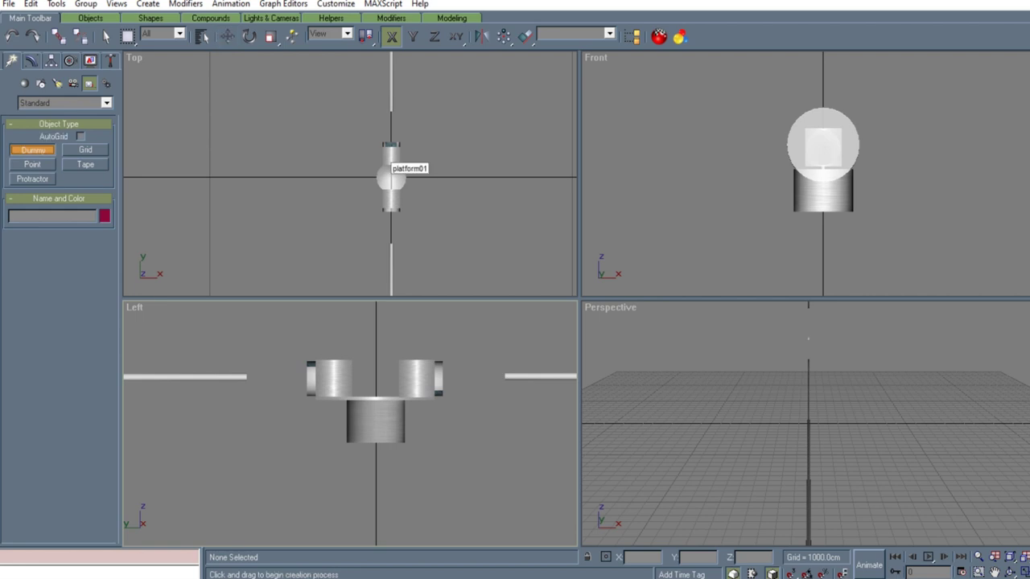
left_click_drag(391, 177, 441, 201)
left_click_drag(472, 126, 515, 97)
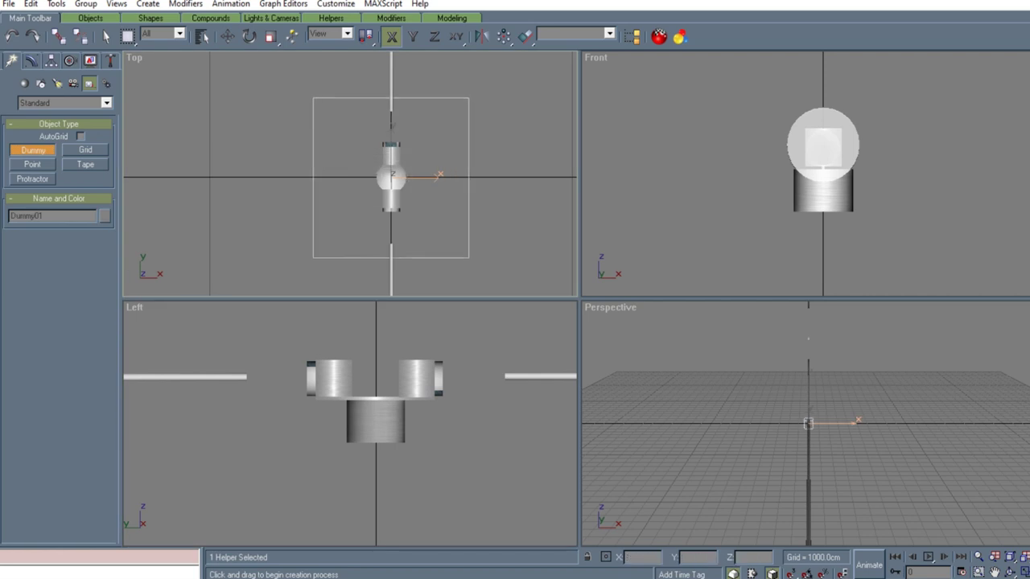
- Move the dummy to X 0 and Y 0
left_click(228, 36)
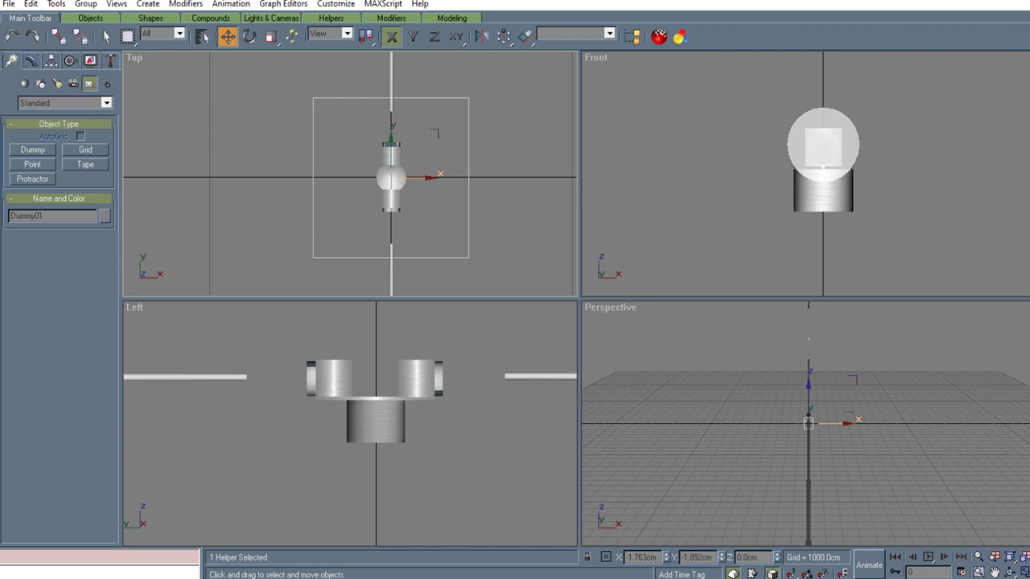
double_click(641, 558)
type("0")
key("Tab")
type("0")
key("Return")
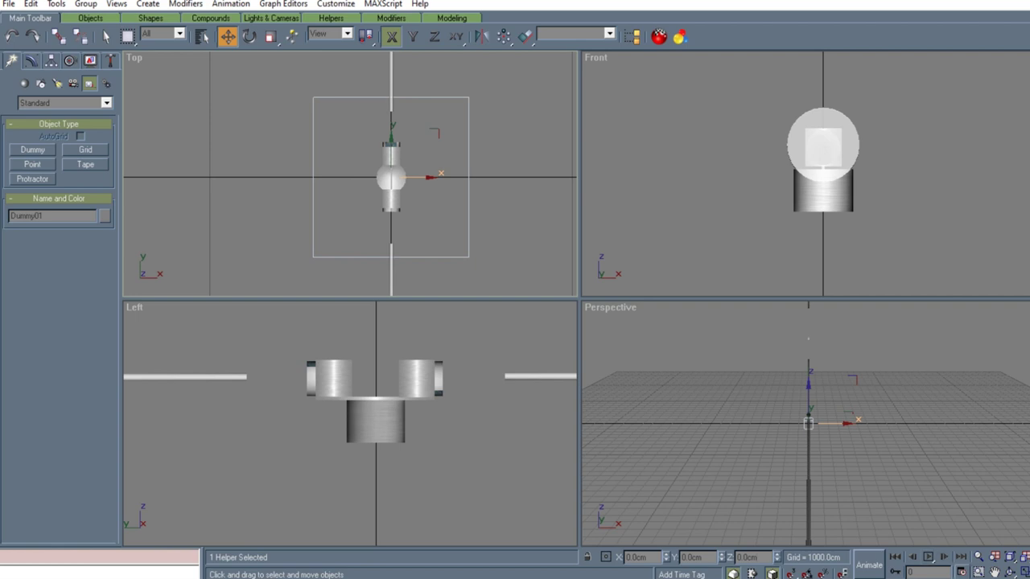
- Set the animation length to 453 frames in the time configuration
left_click(962, 571)
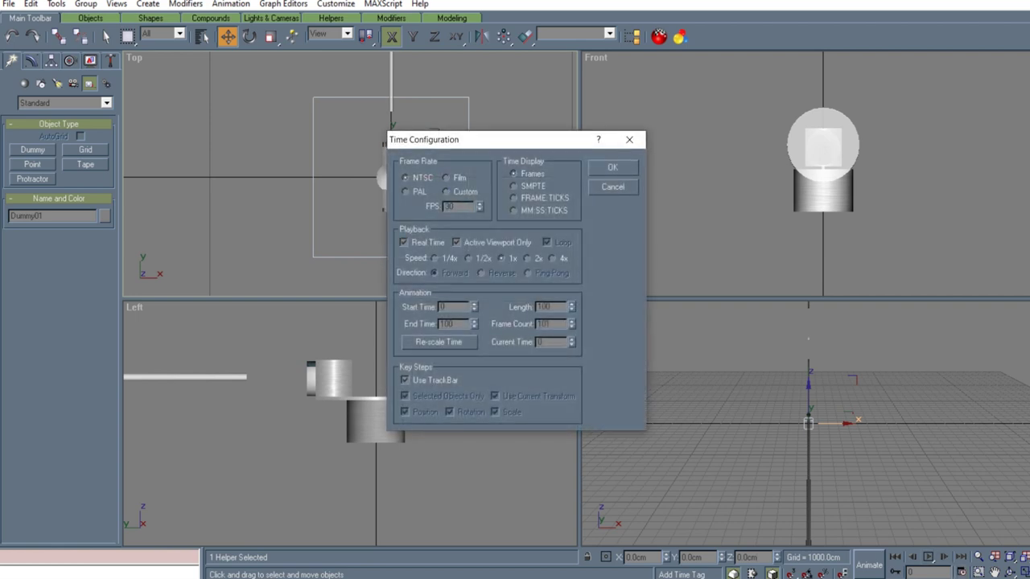
double_click(544, 307)
type("453")
key("Tab")
left_click(629, 139)
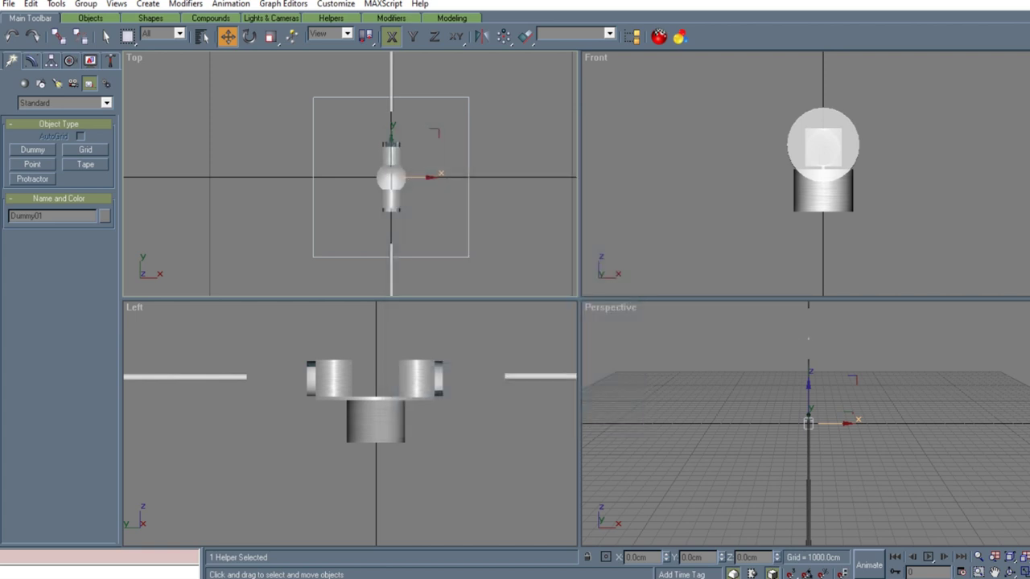
- Turn on animation recording, go to frame 453, and rotate the dummy about 360 degrees clockwise around Z
key("n")
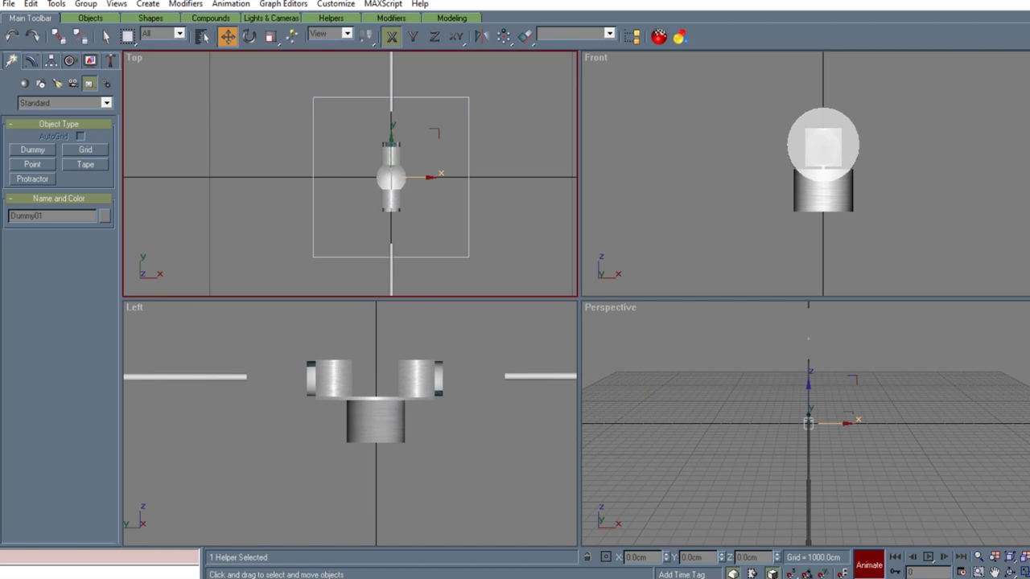
left_click(912, 557)
key("e")
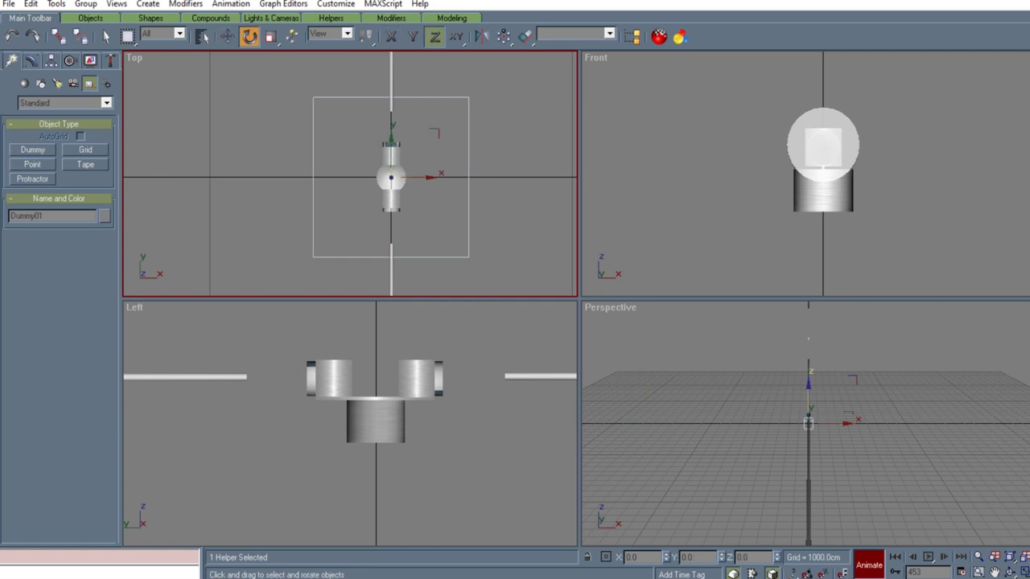
left_click_drag(392, 172, 391, 299)
left_click_drag(391, 202, 391, 274)
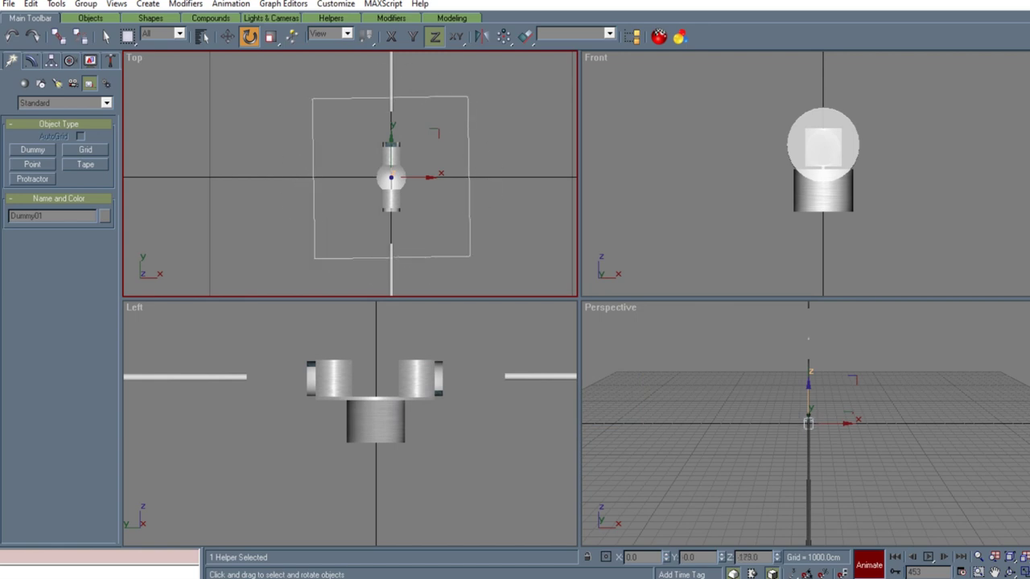
mouse_move(391, 177)
left_mouse_down()
mouse_move(394, 170)
mouse_move(391, 317)
mouse_move(391, 181)
left_mouse_up()
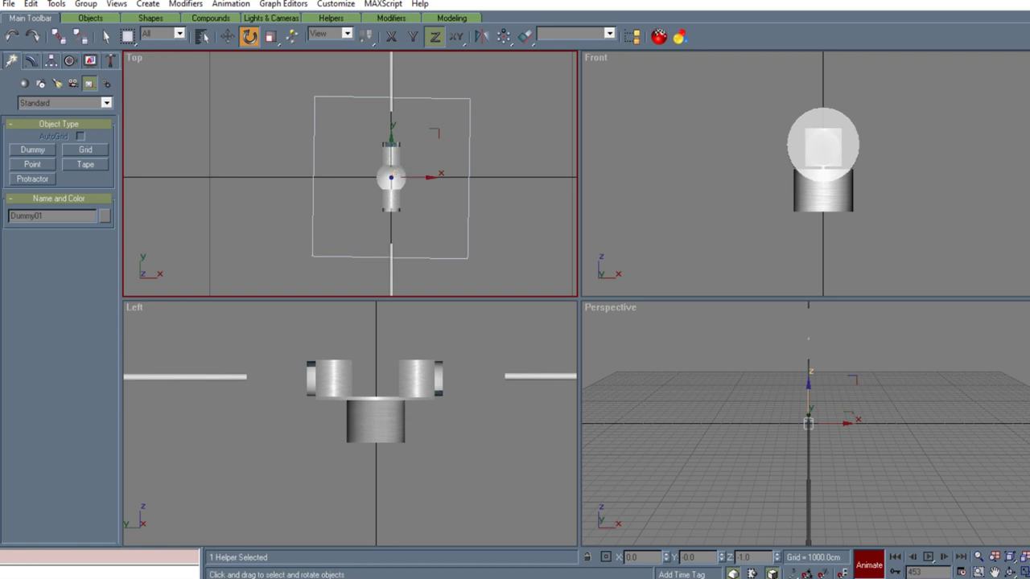
left_click_drag(469, 178, 469, 179)
left_click_drag(391, 179, 391, 177)
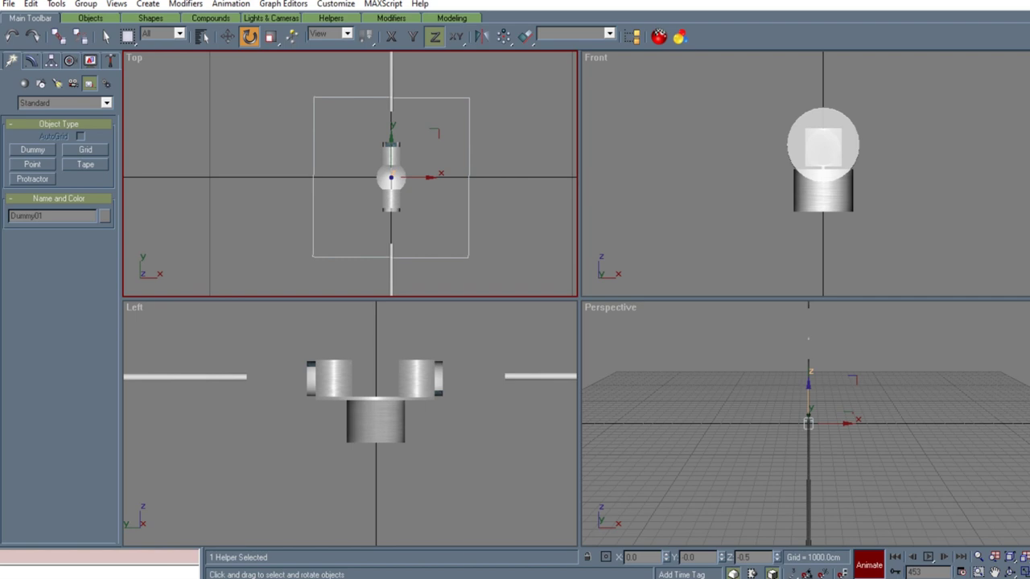
- Return to frame 0 after previewing the dummy's rotation, and save the scene
left_click(944, 557)
left_click(927, 557)
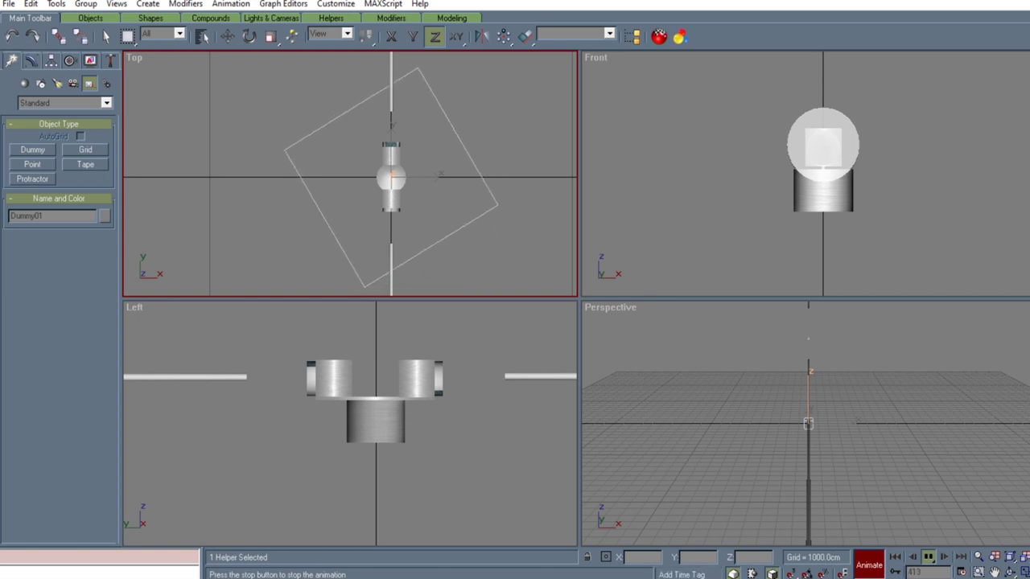
key("Escape")
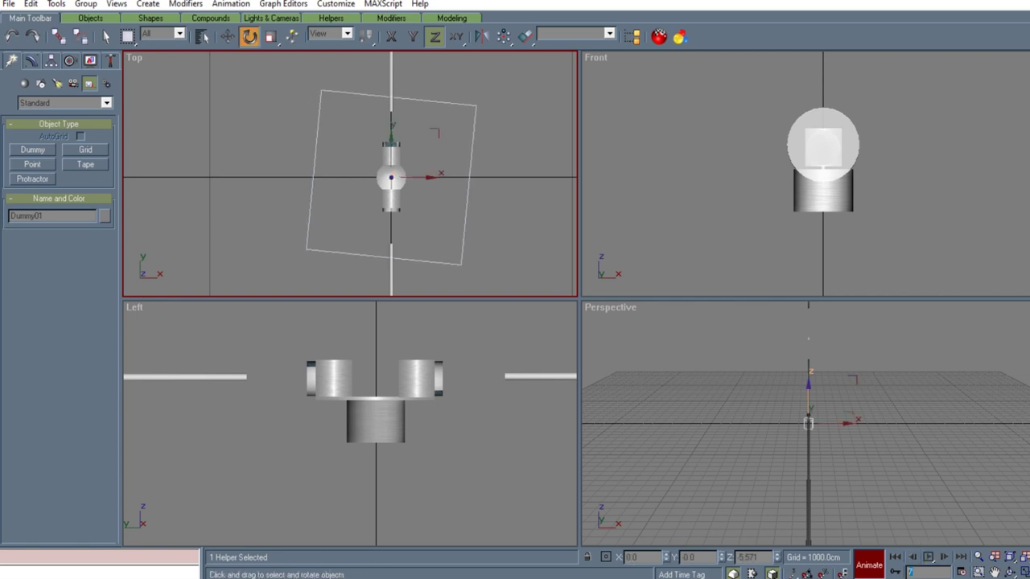
type("0")
key("Return")
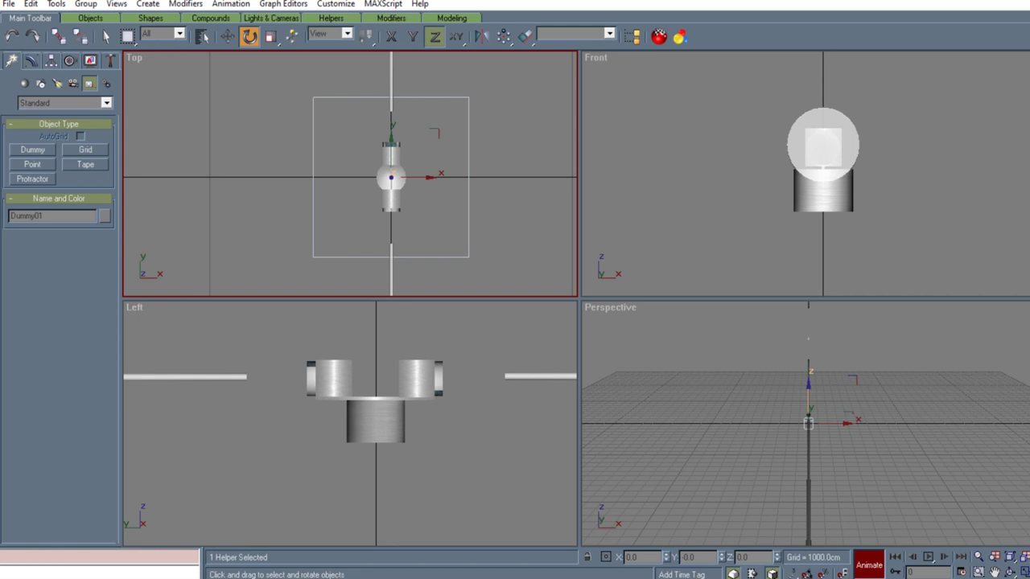
left_click(9, 4)
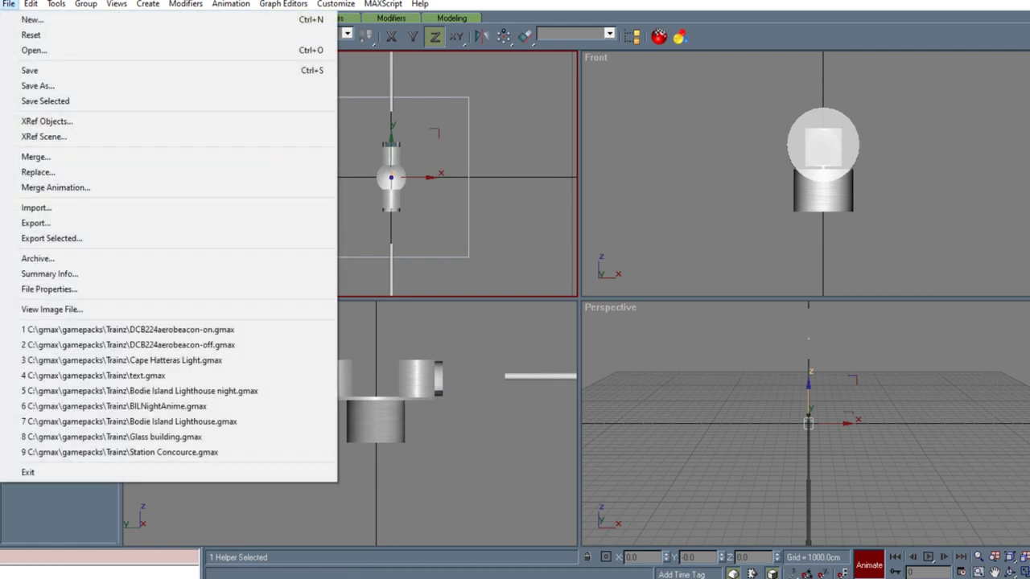
left_click(30, 71)
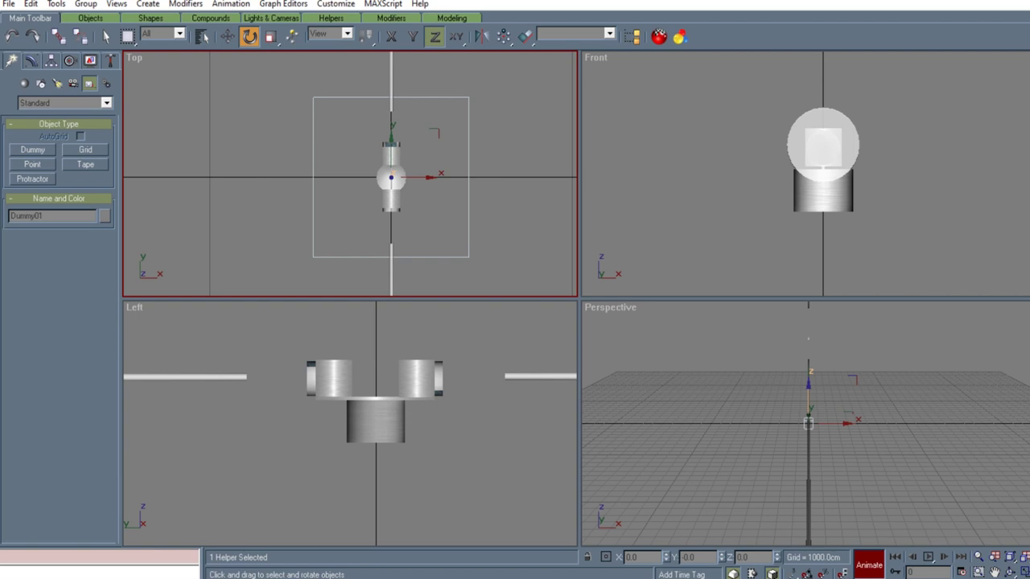
left_click(391, 84)
left_click(58, 36)
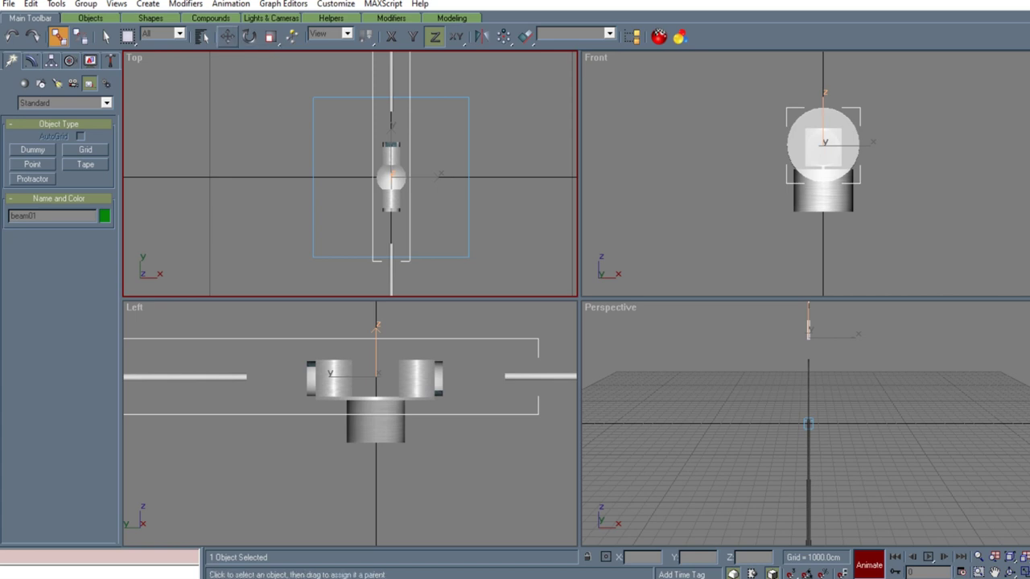
left_click(202, 36)
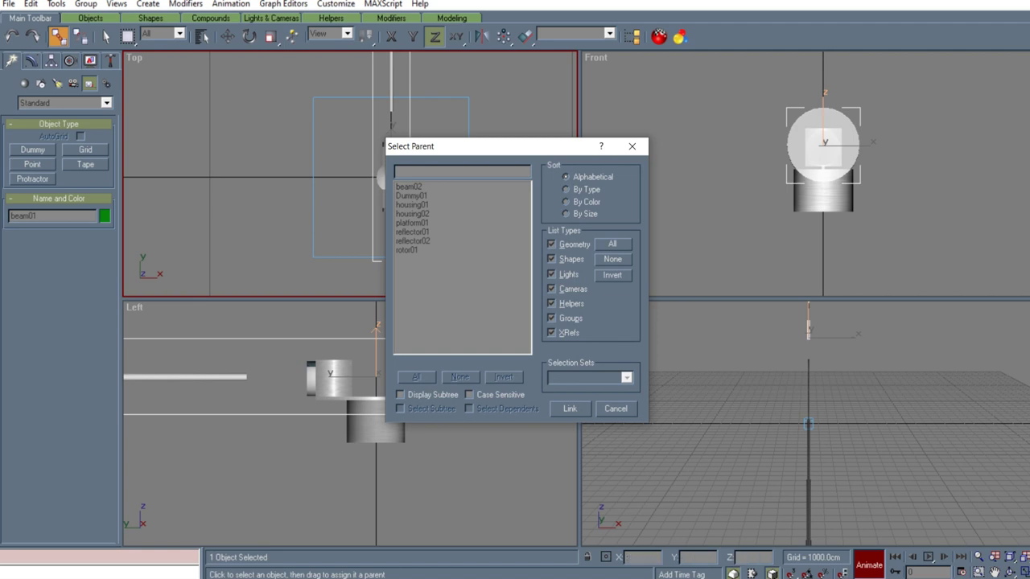
left_click(616, 408)
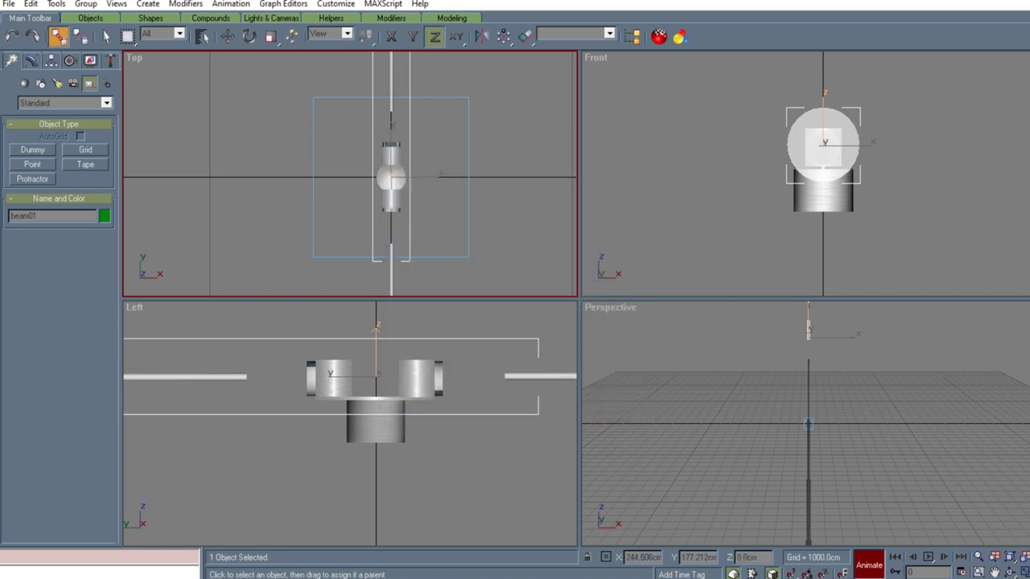
- Select the dummy around the rotor and rename it b.r.main
key("w")
left_click(466, 182)
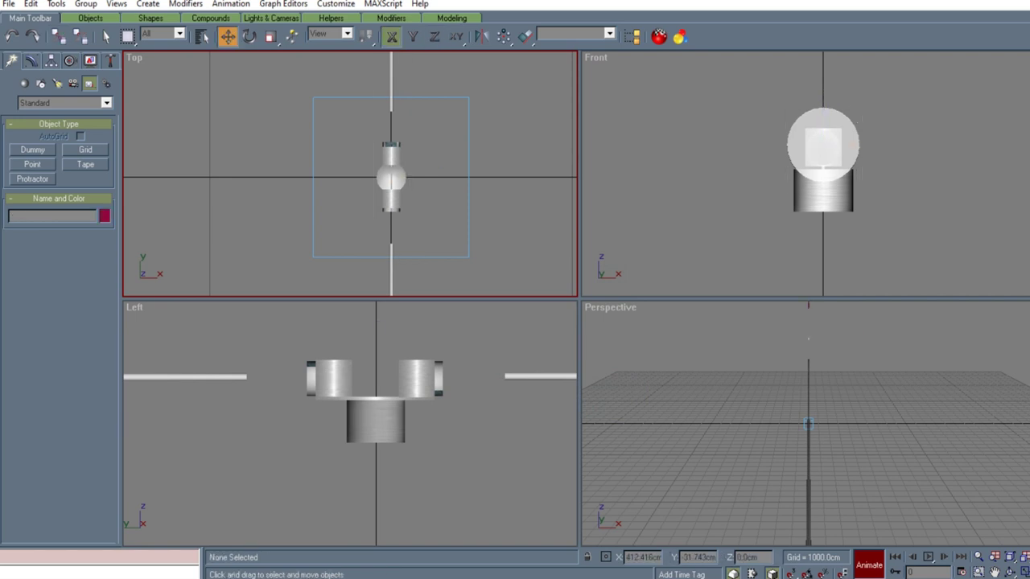
left_click(468, 183)
double_click(29, 215)
type("b.r.main")
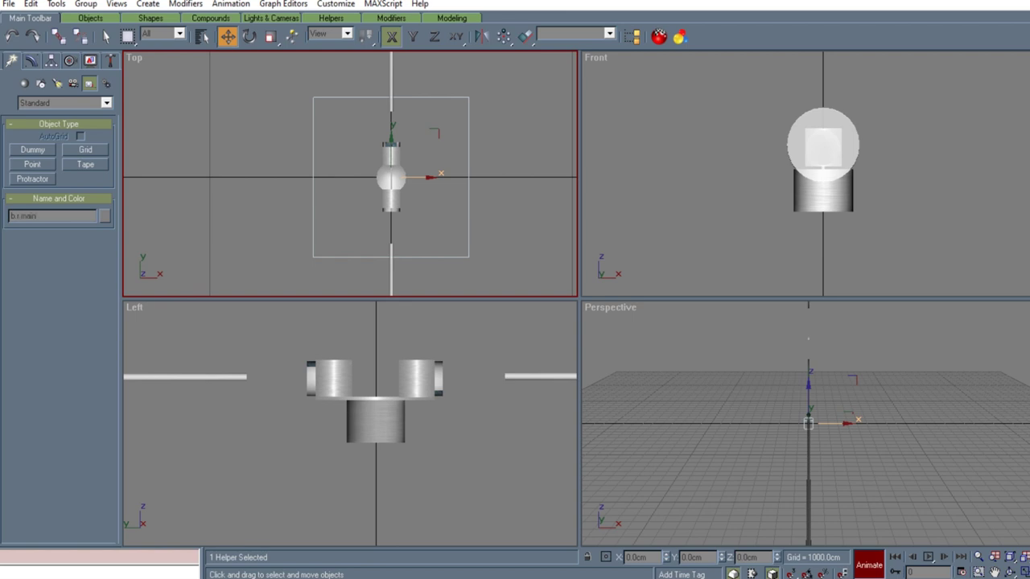
- Link beam01 and beam02 to the b.r.main dummy as their parent
left_click(58, 36)
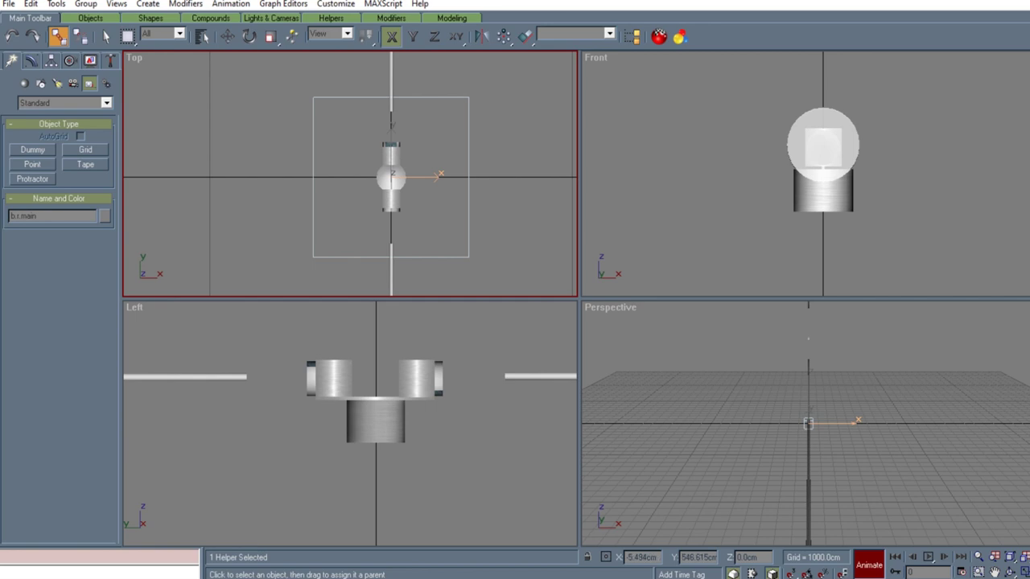
left_click(393, 81)
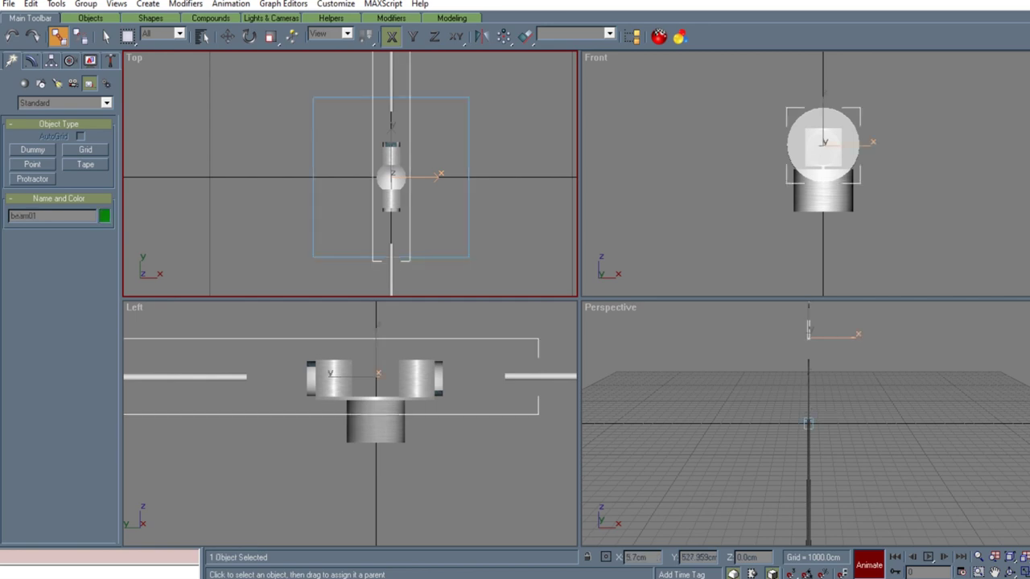
left_click(201, 36)
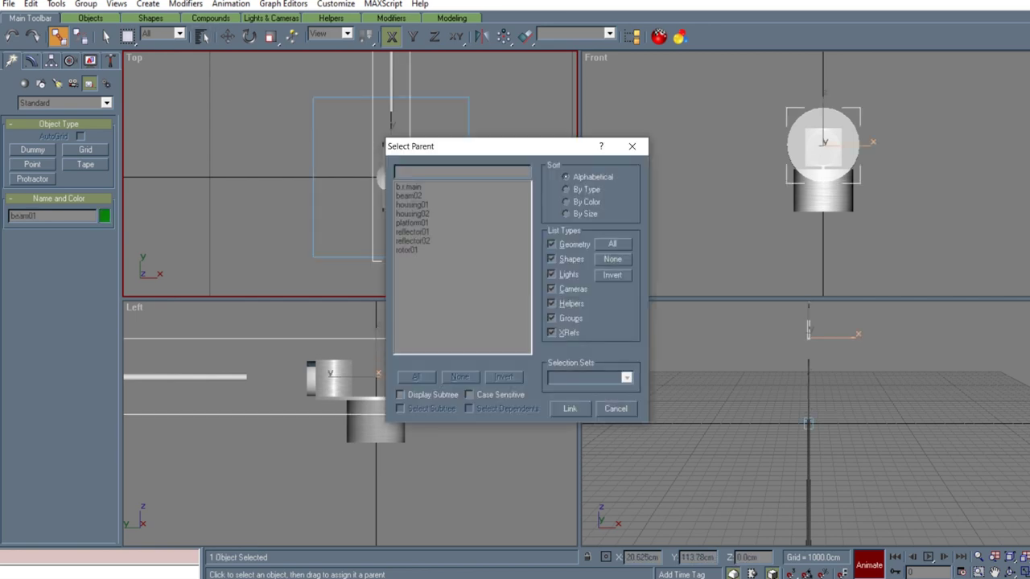
left_click(409, 187)
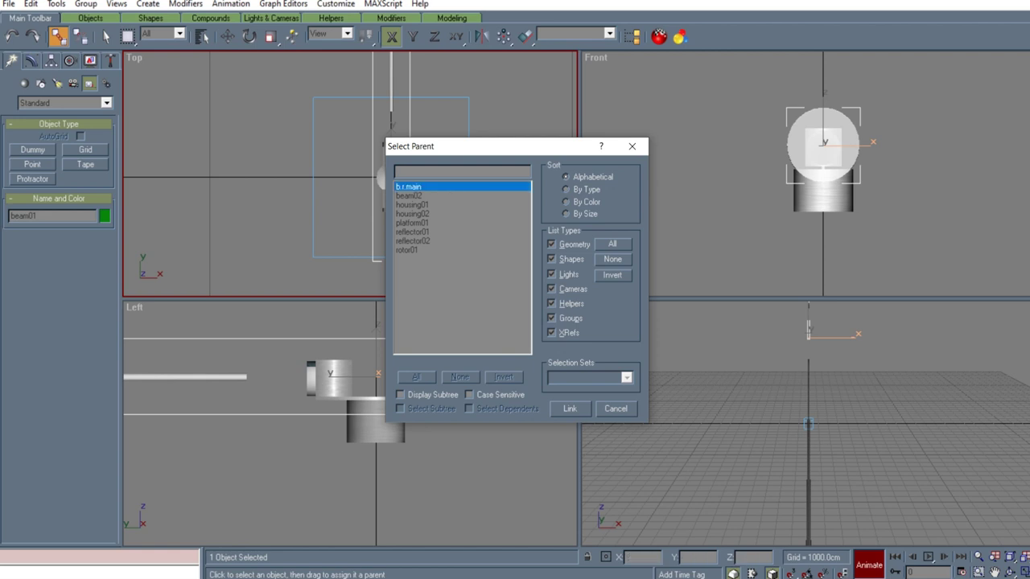
left_click(570, 408)
left_click(392, 274)
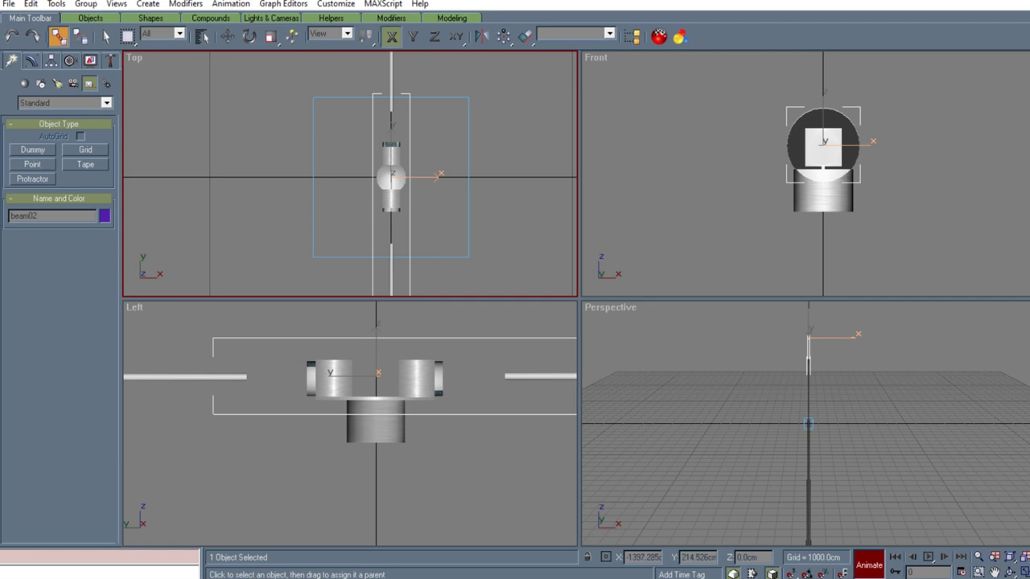
left_click(202, 37)
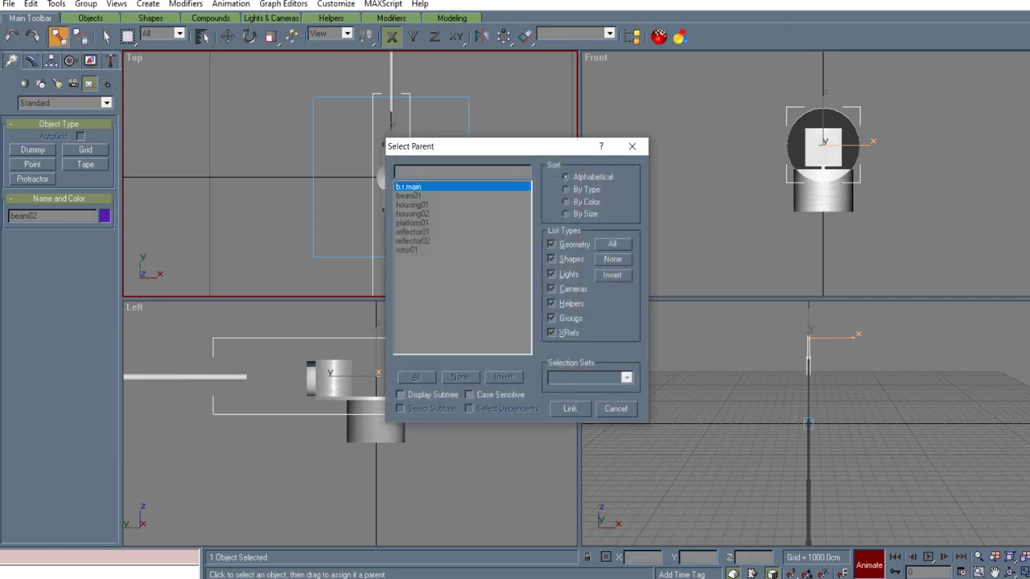
key("Return")
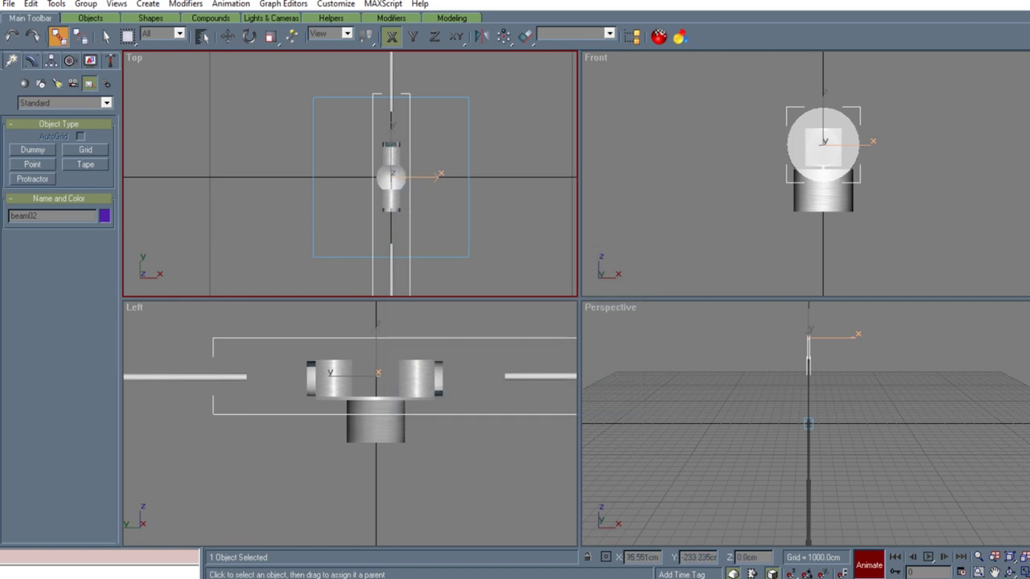
- Link reflector02 and reflector01 to b.r.main as their parent
scroll(390, 207, "up", 3)
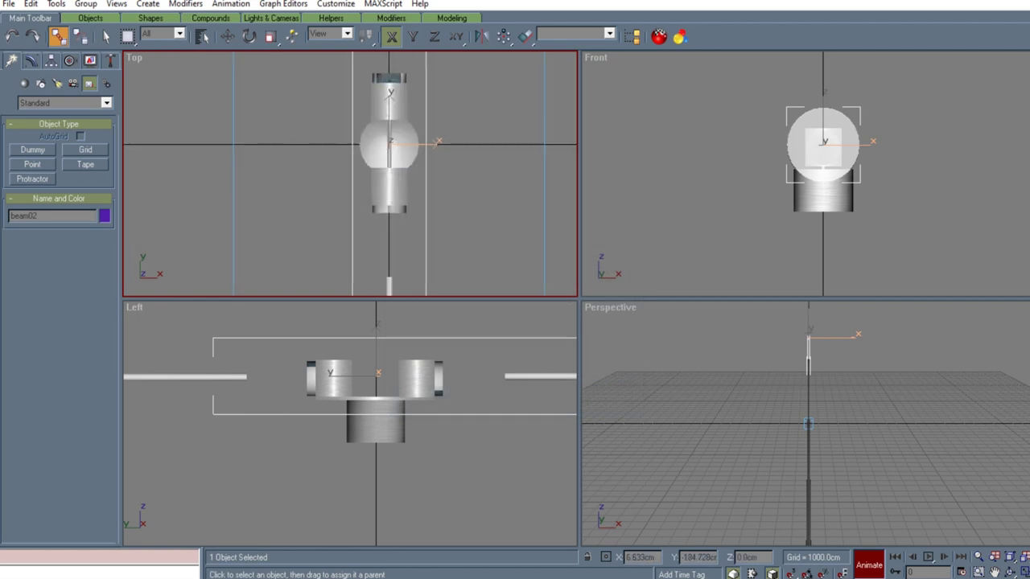
left_click(391, 209)
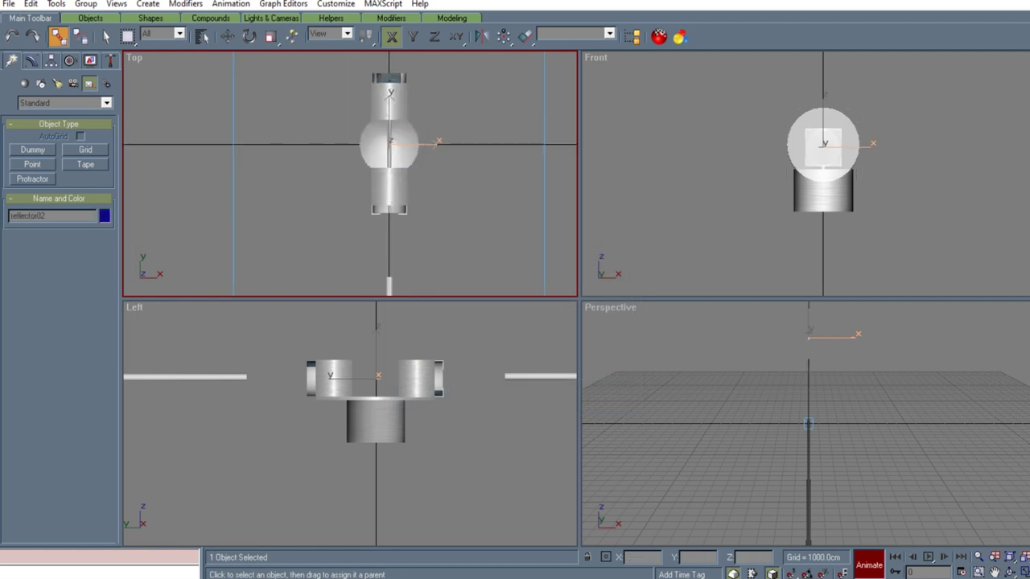
left_click(202, 36)
left_click(408, 187)
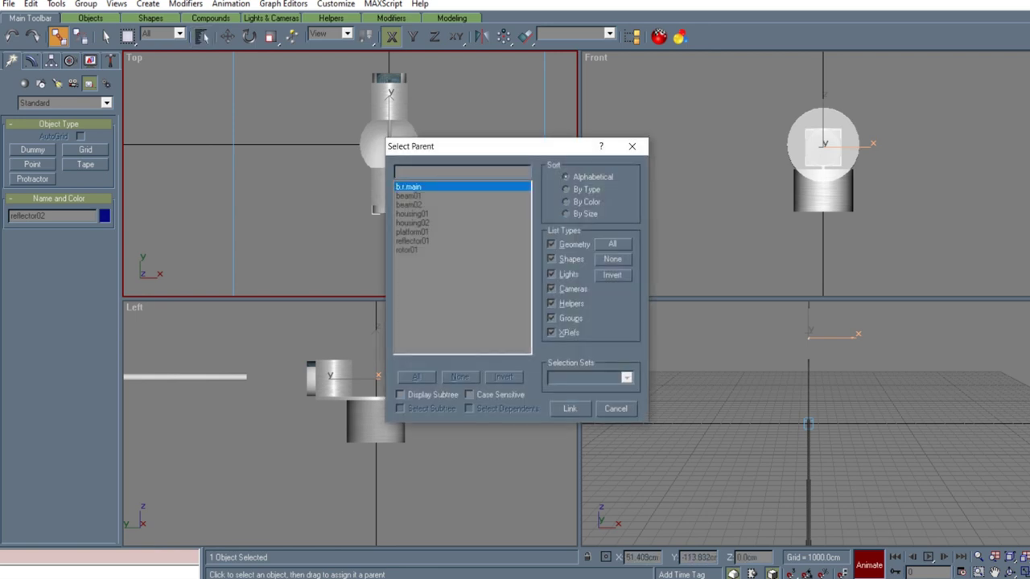
left_click(569, 409)
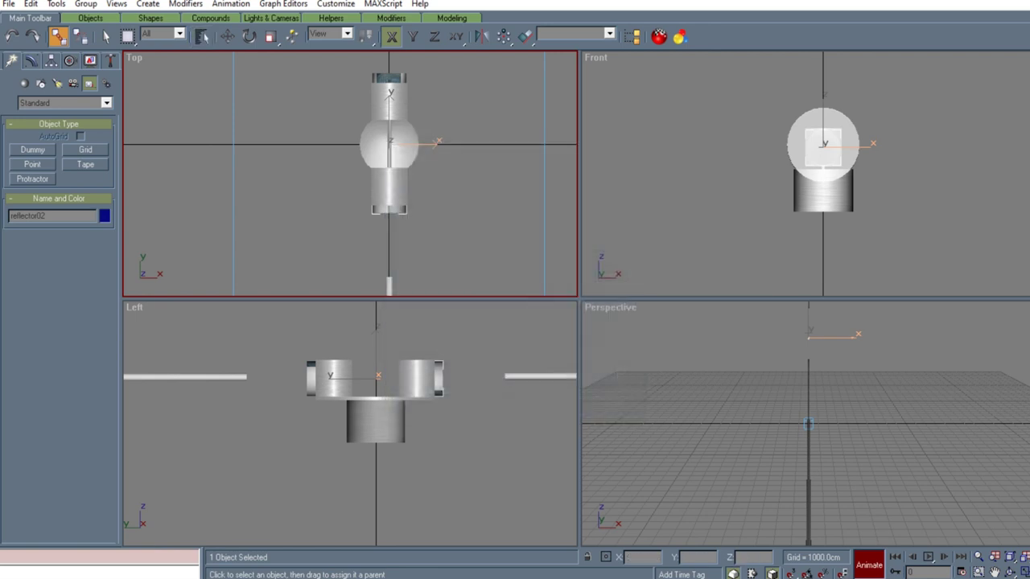
left_click(388, 78)
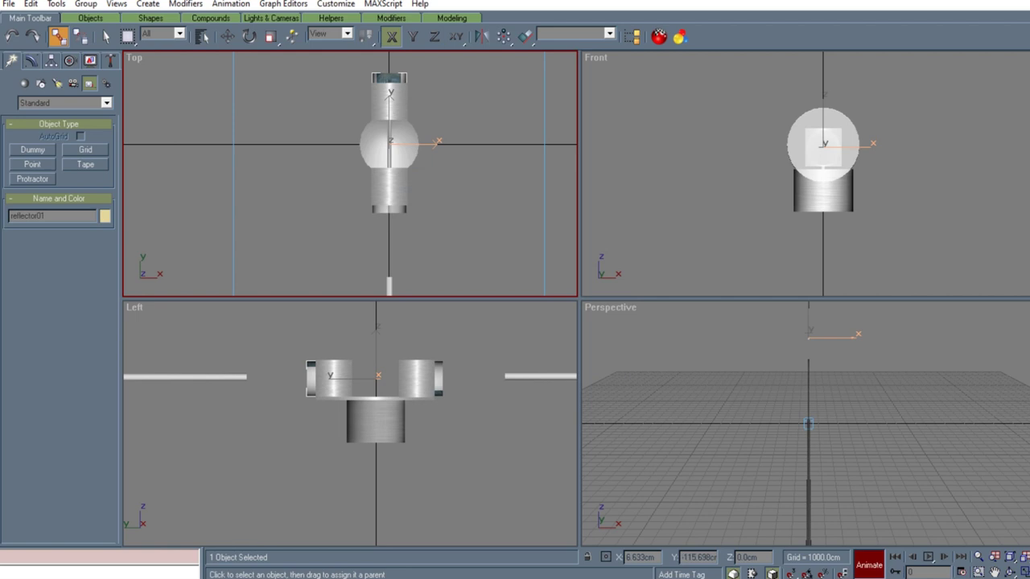
key("h")
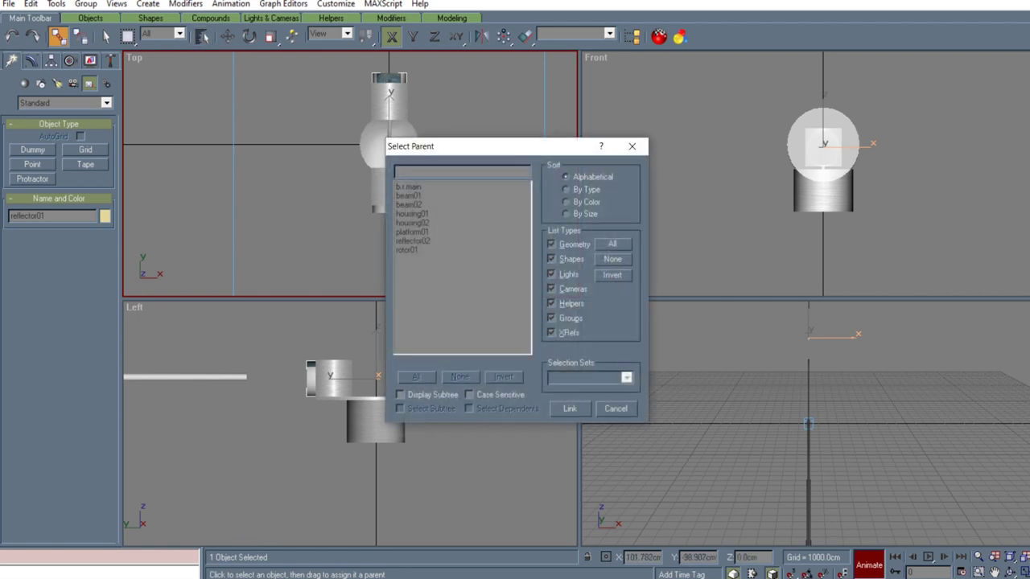
left_click(409, 187)
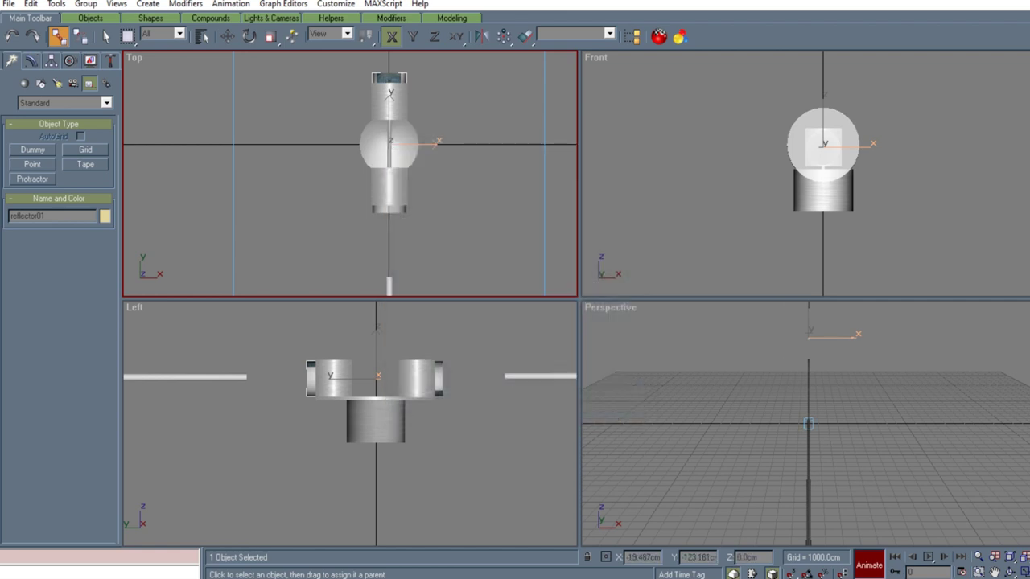
- Link housing02 and housing01 to b.r.main as their parent
left_click(383, 187)
left_click(201, 36)
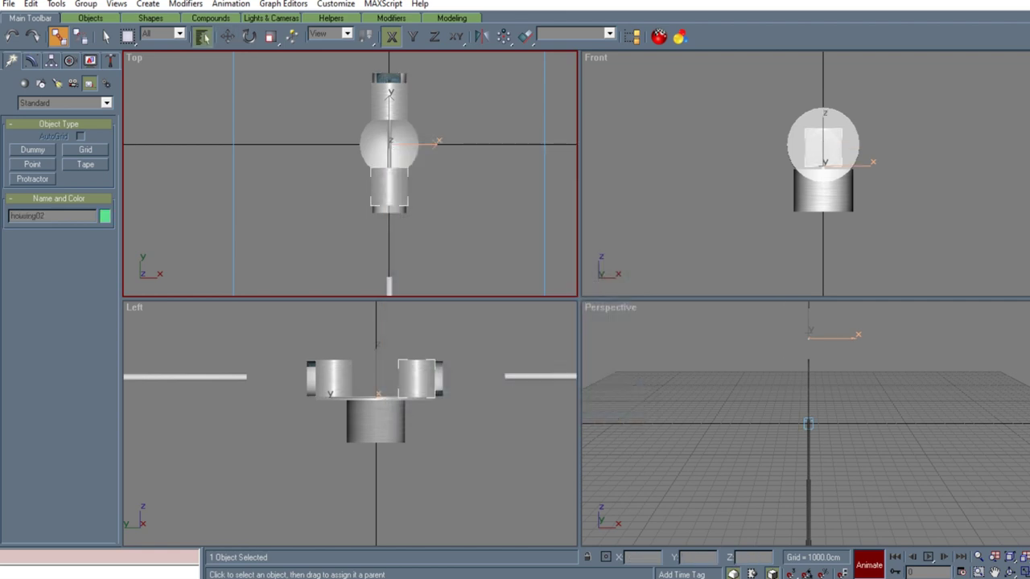
left_click(202, 36)
left_click(407, 187)
key("Return")
left_click(329, 378)
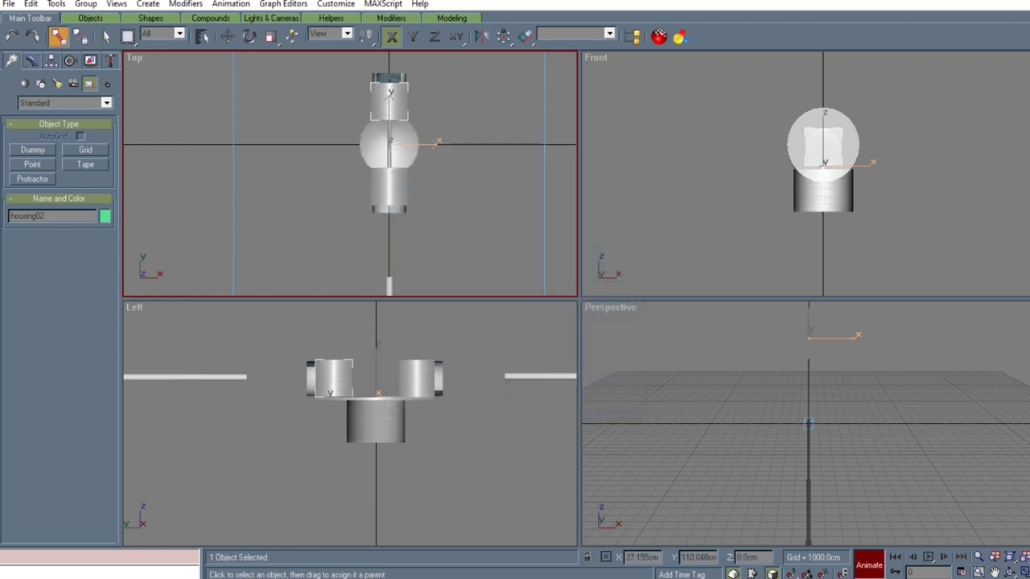
left_click(202, 37)
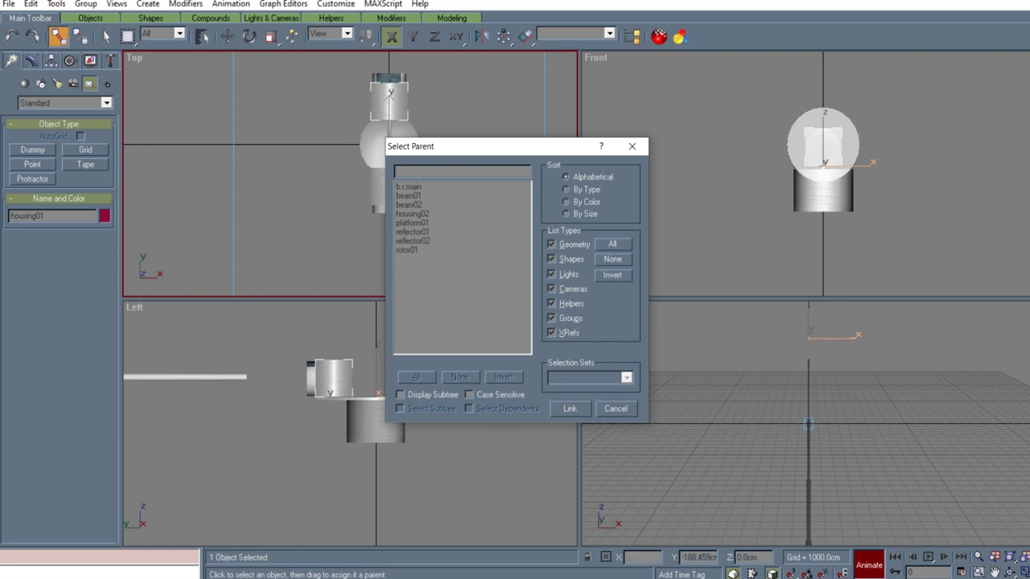
left_click(409, 187)
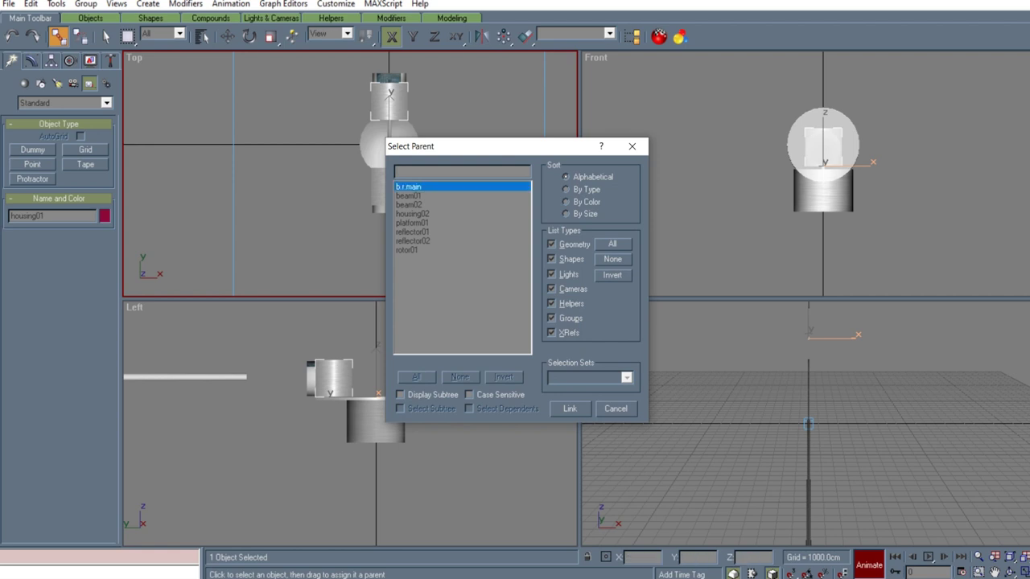
left_click(570, 409)
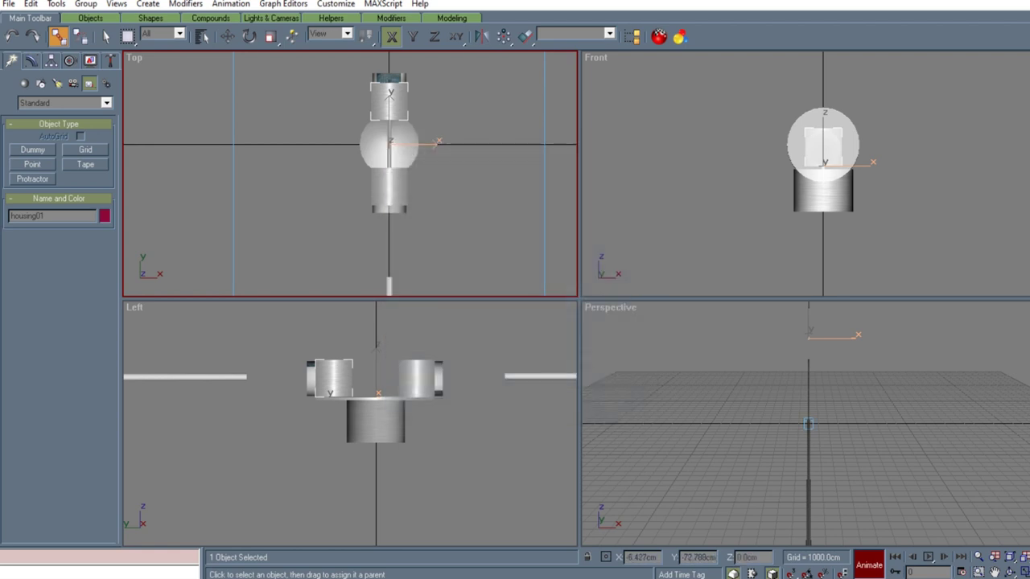
- Select platform01 beneath the housings and link it to b.r.main as its parent
key("Page_Up")
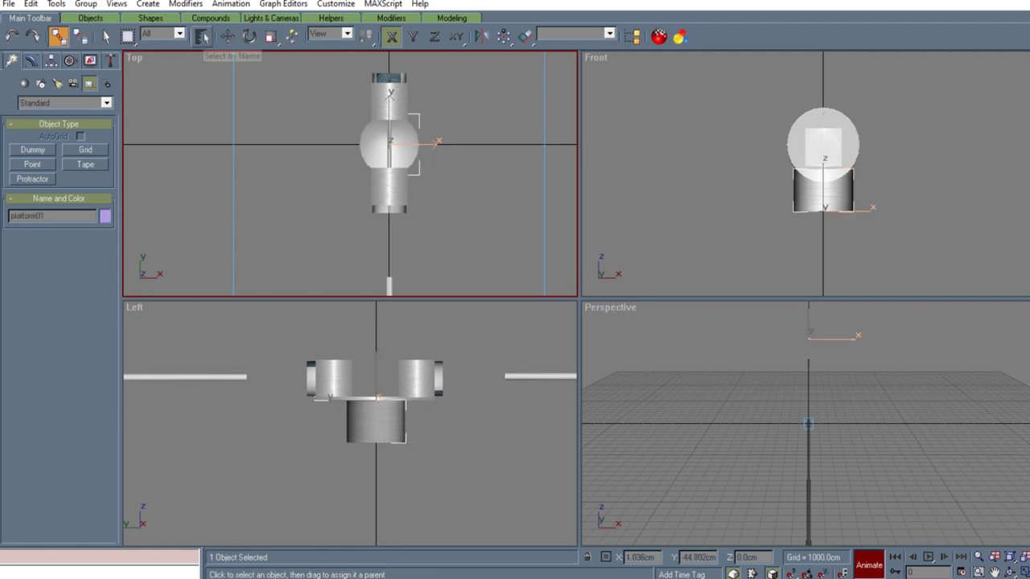
left_click(201, 36)
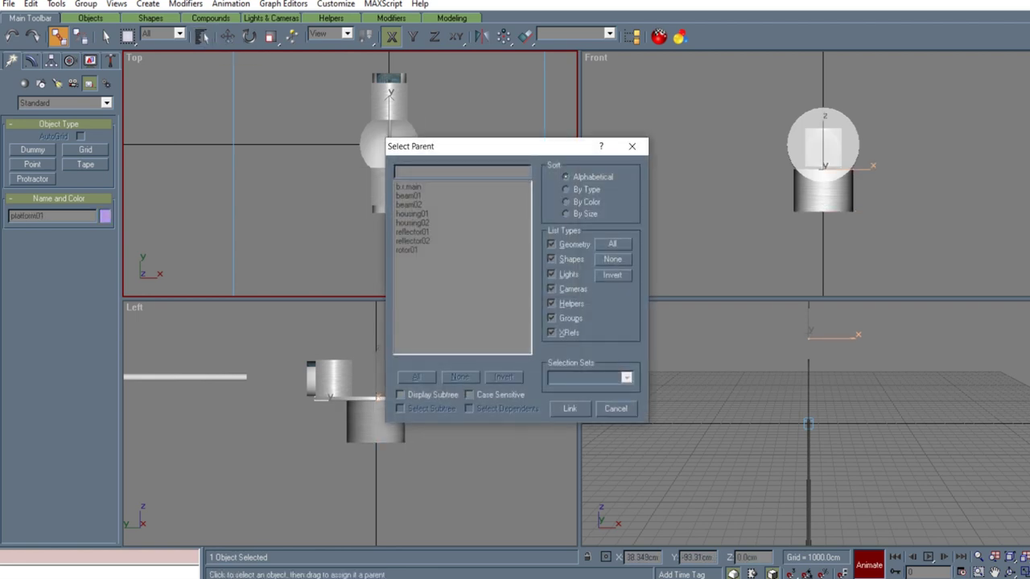
left_click(408, 187)
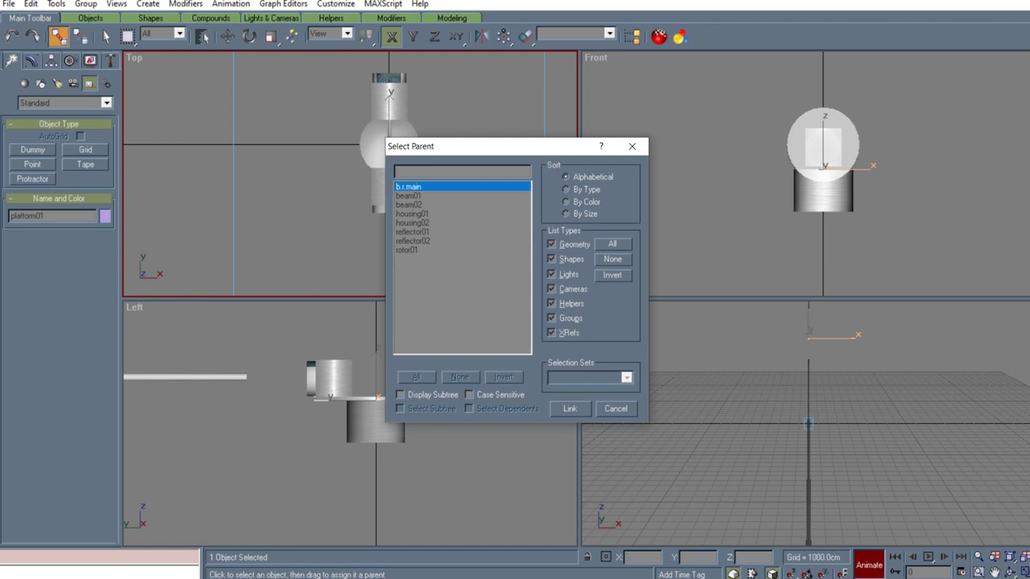
left_click(570, 408)
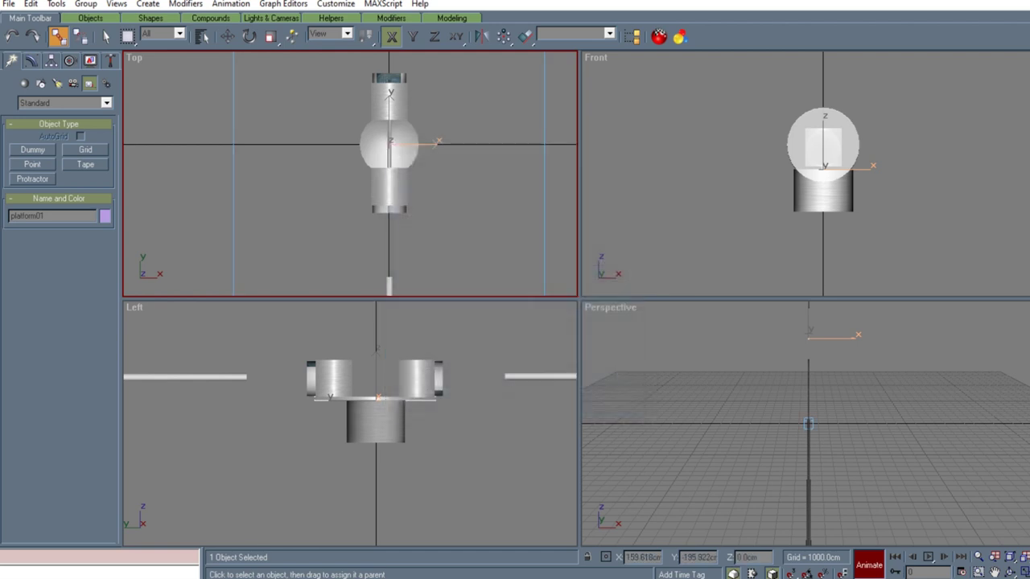
- Turn off animation recording with nothing selected and play the animation to check that the linked parts rotate
scroll(442, 215, "down", 6)
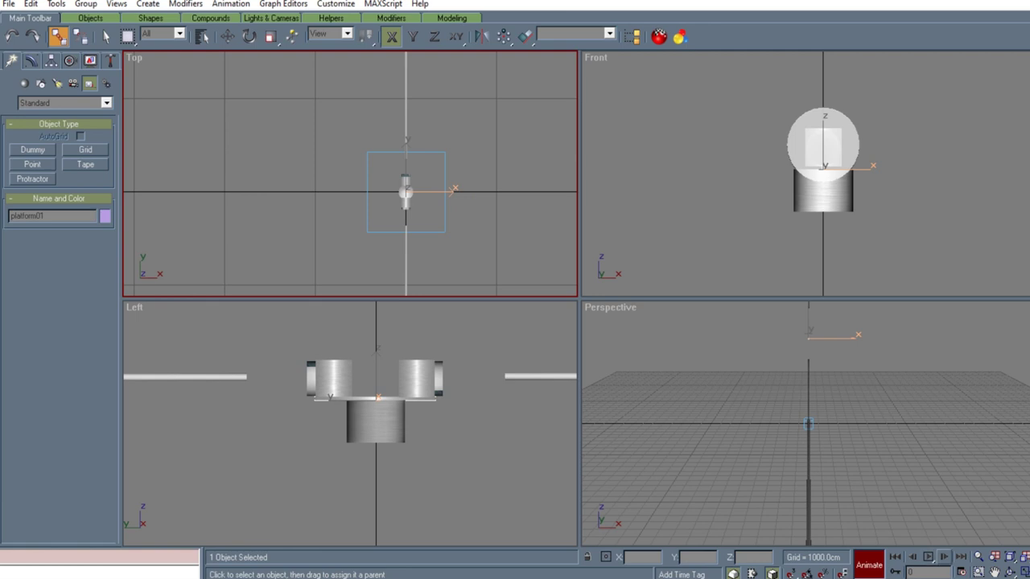
key("n")
left_click(490, 467)
left_click(928, 557)
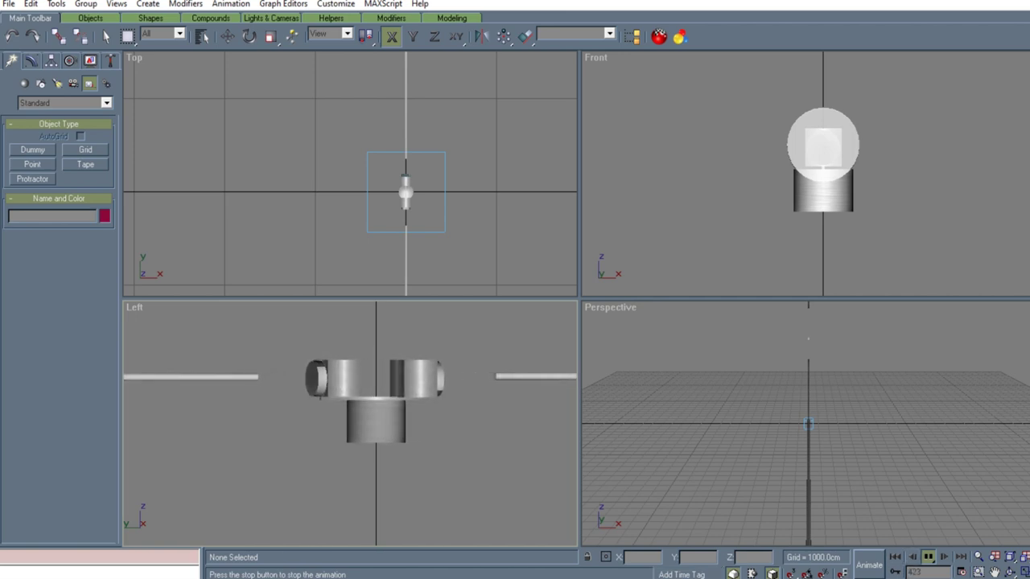
key("Escape")
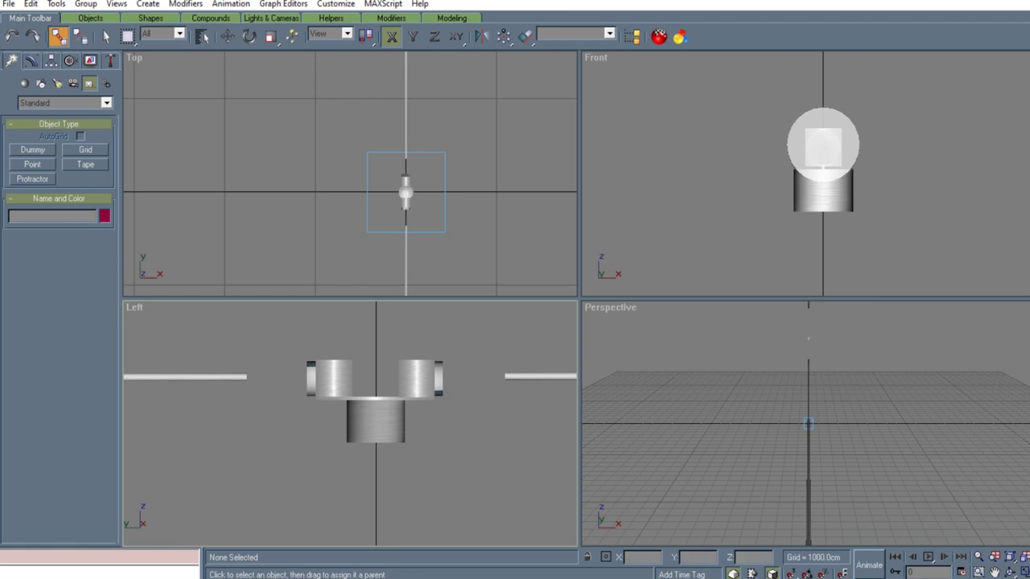
- Save the scene and start an export into the night folder inside Cape Hatteras on the desktop
left_click(9, 4)
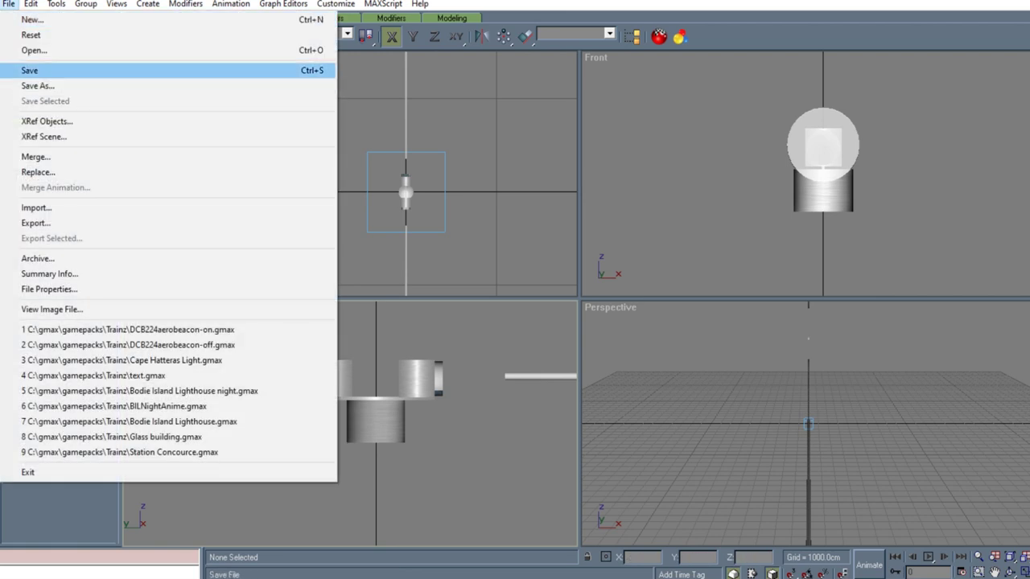
left_click(32, 69)
left_click(8, 4)
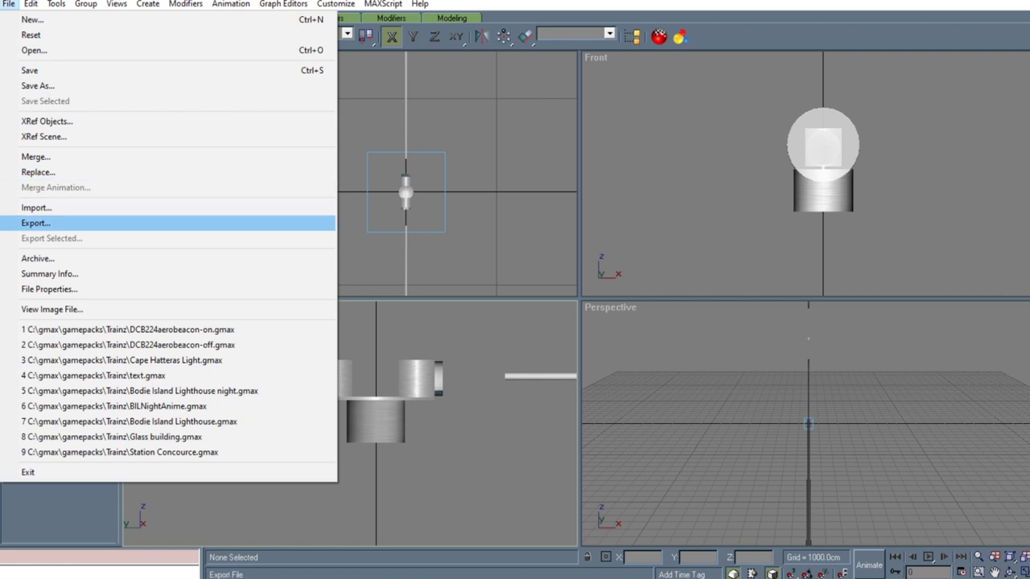
left_click(36, 222)
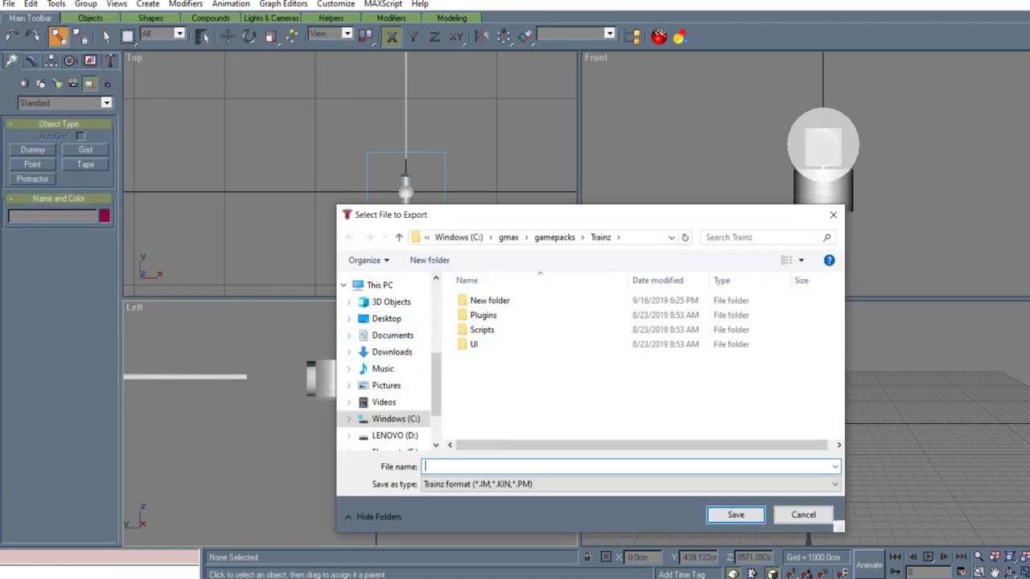
scroll(396, 346, "up", 3)
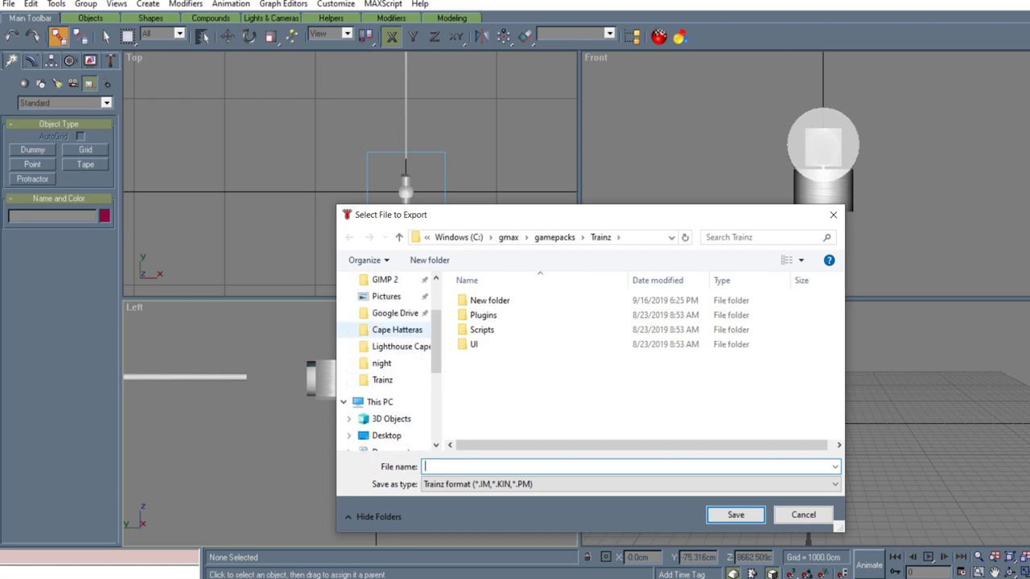
left_click(396, 329)
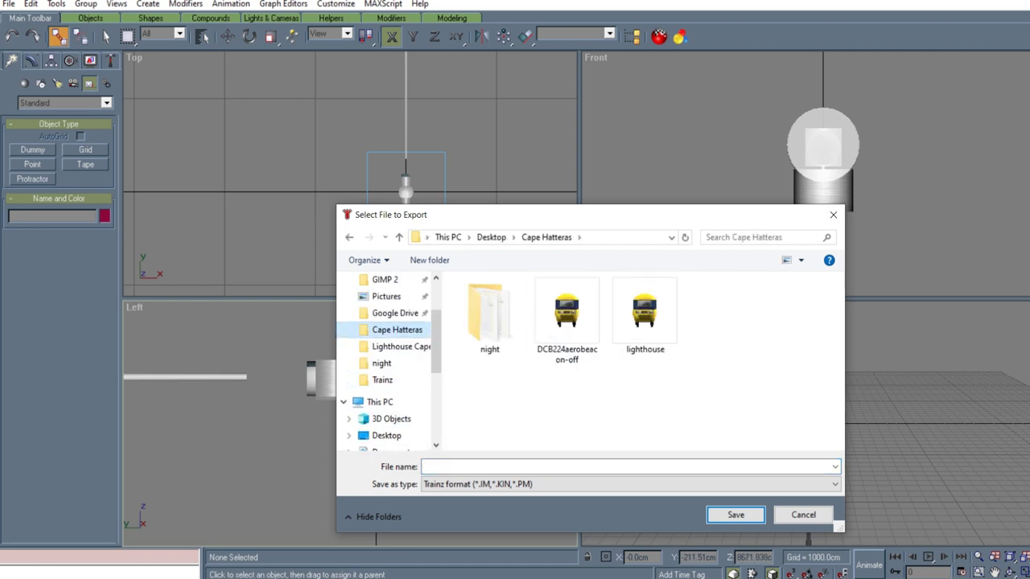
double_click(490, 317)
- Export the model in Trainz format as DCB224aerobeacon-on, overwriting all existing texture.txt files
left_click(483, 467)
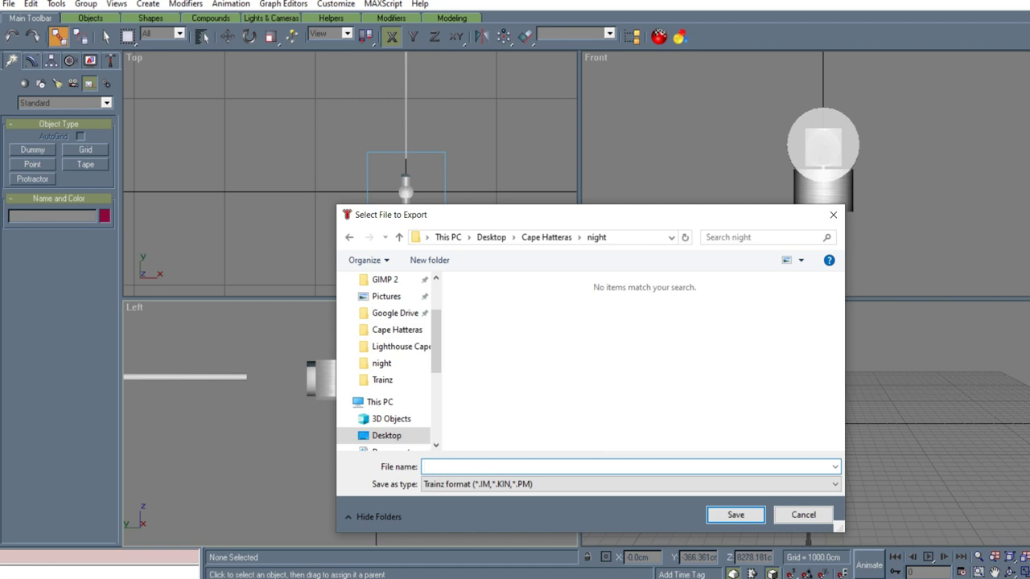
type("DCB224aerobeacon-on")
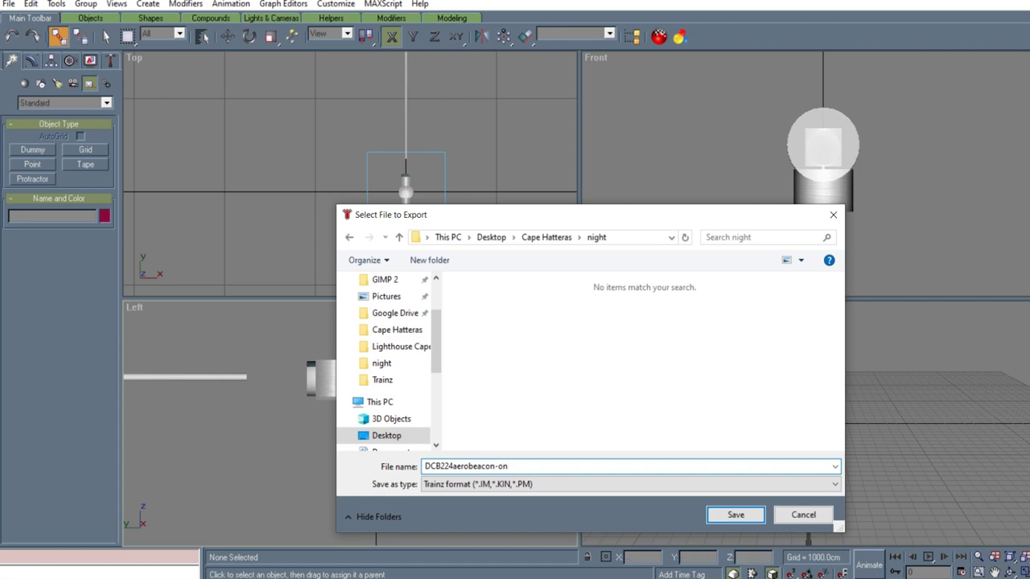
key("Tab")
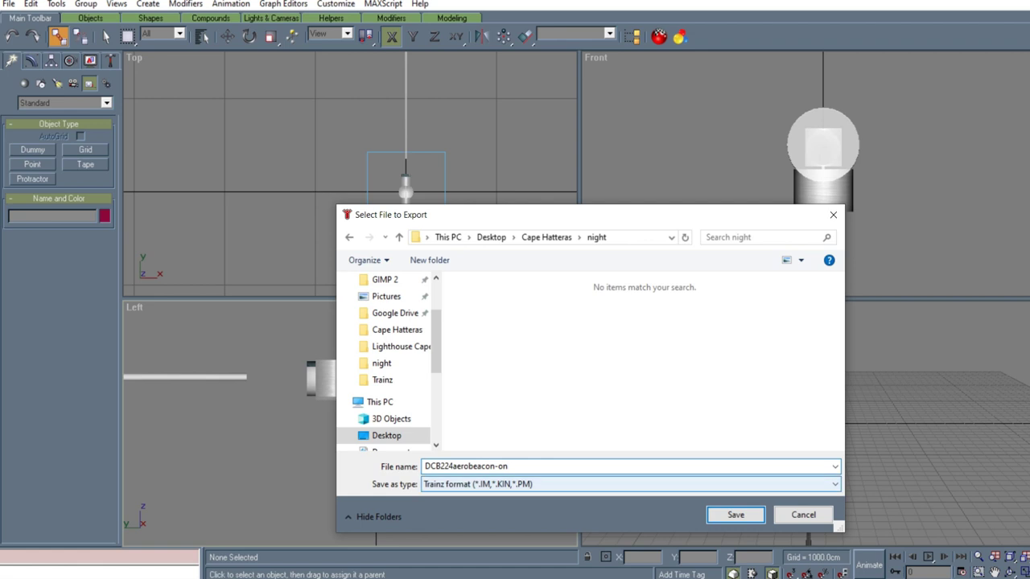
key("Return")
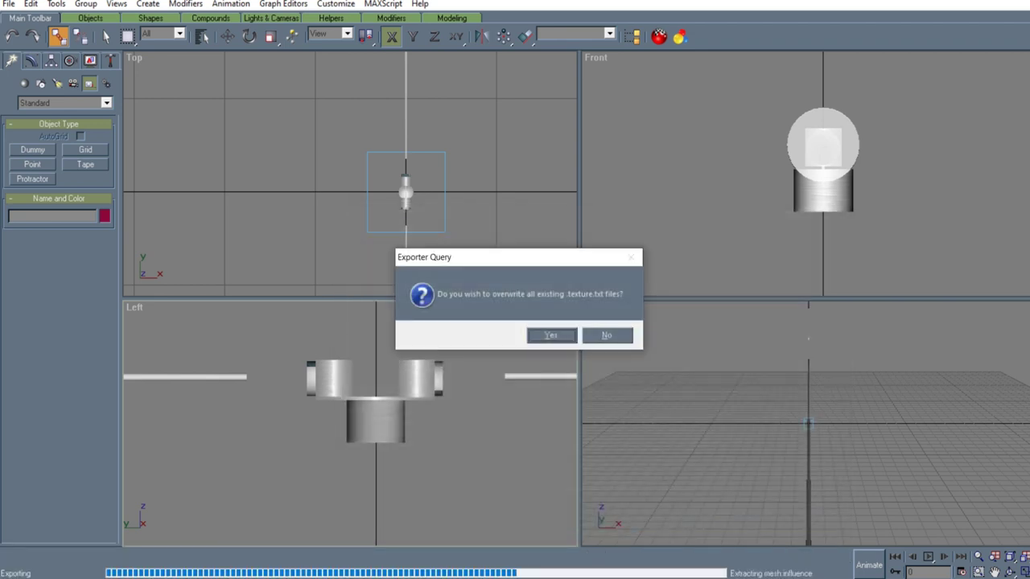
key("Return")
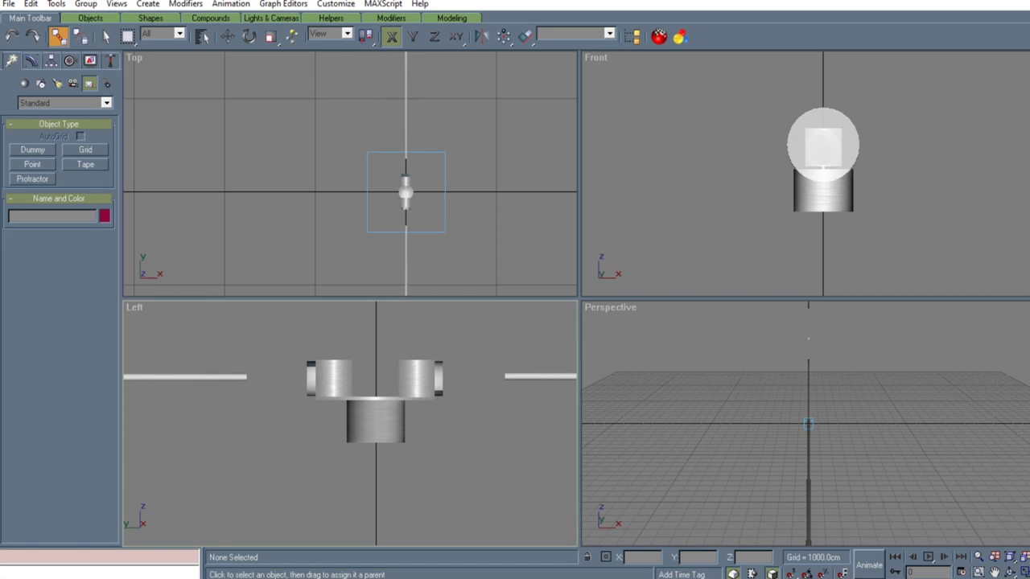
- Export the animation to the same night folder as night.kin, keeping the frame range 0 to 453
left_click(9, 4)
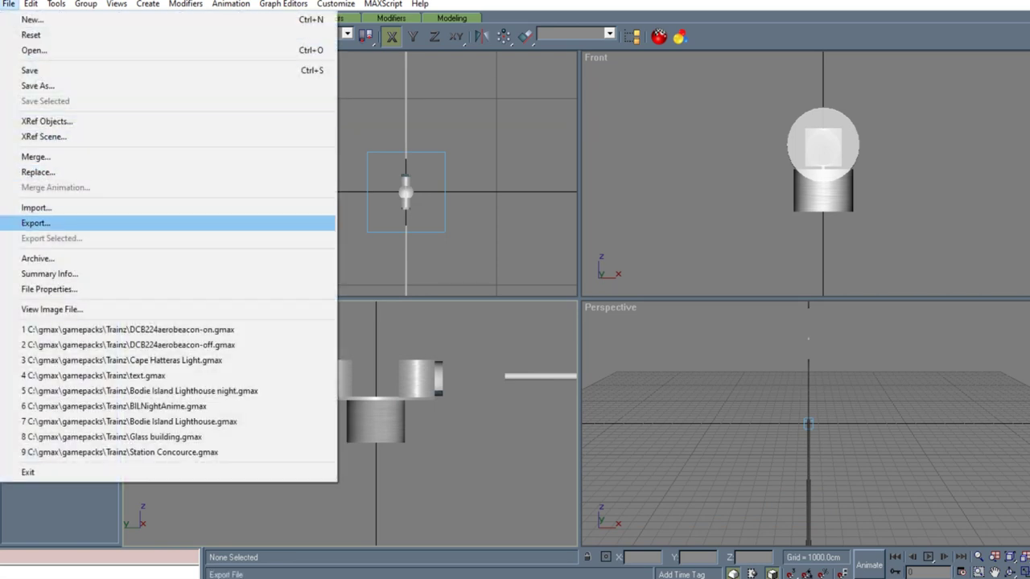
key("Return")
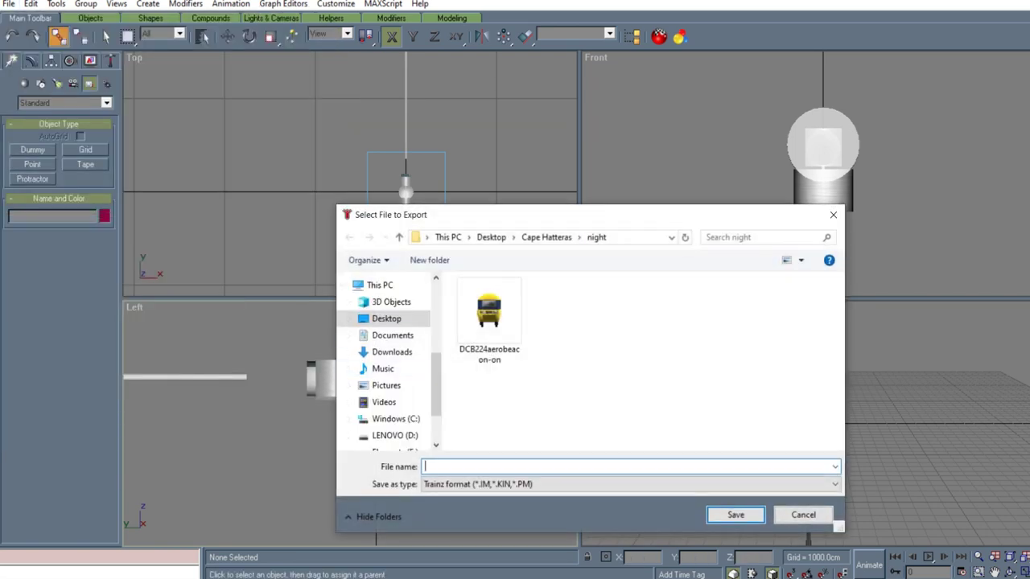
type("night.kin")
key("Return")
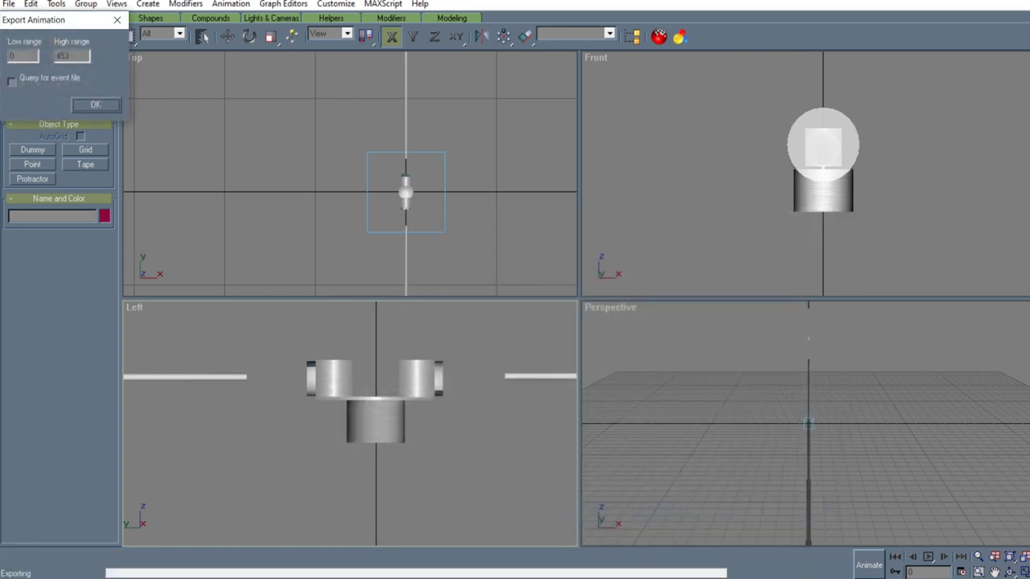
key("Return")
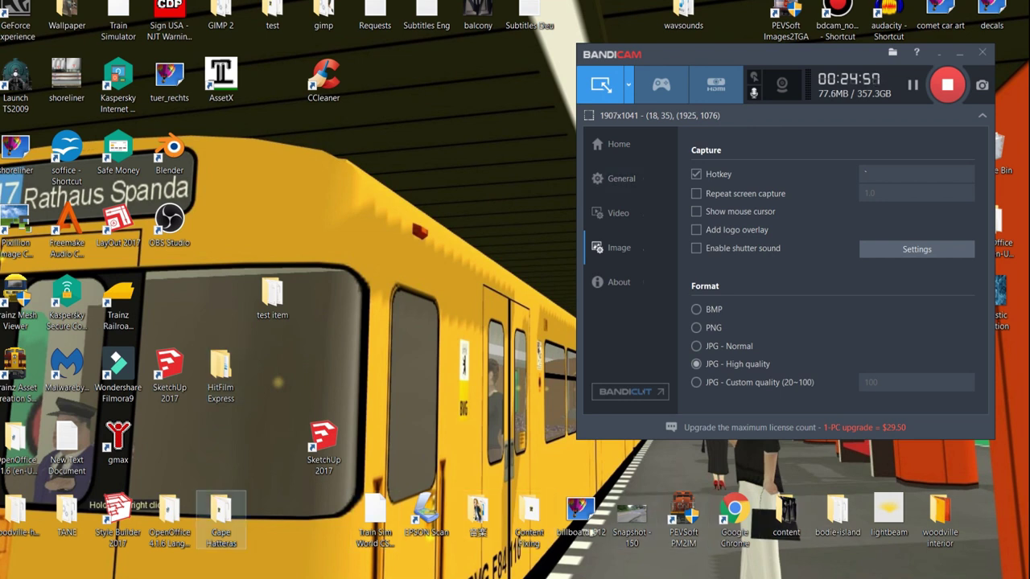
- Switch to File Explorer, open the night folder inside Cape Hatteras and delete the DCB224aerobeacon-on.gmw file
double_click(221, 519)
double_click(358, 282)
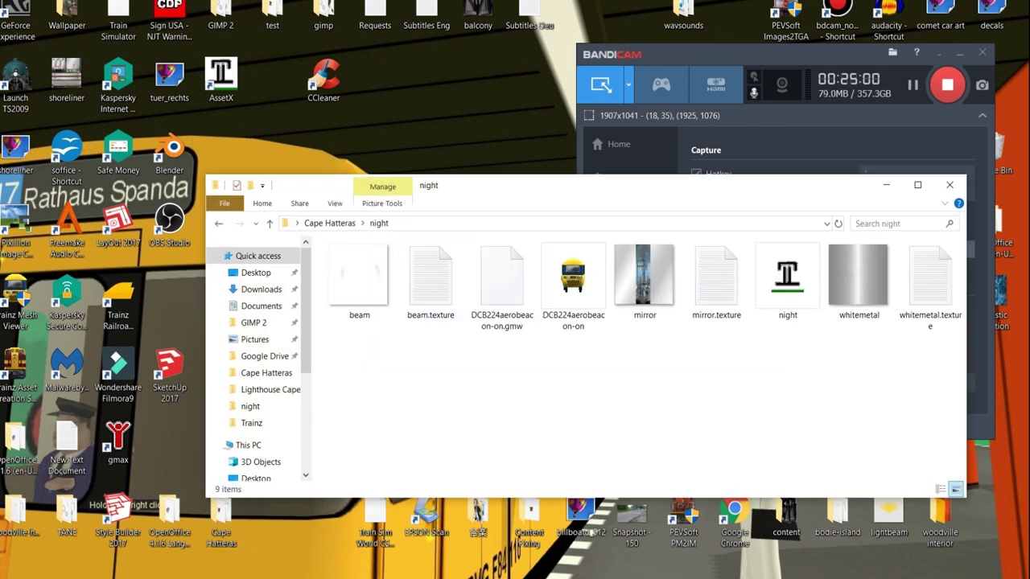
right_click(506, 243)
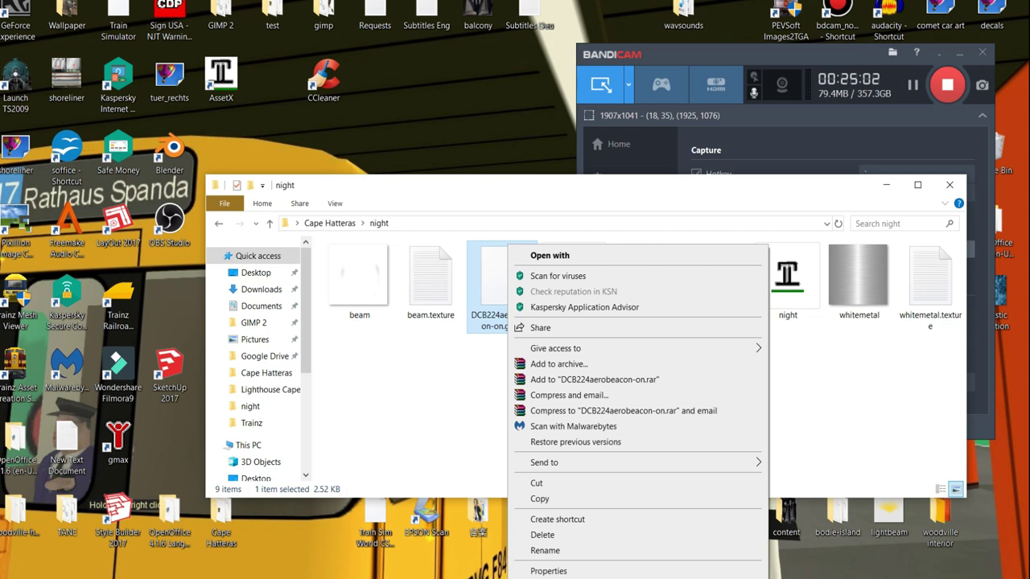
left_click(542, 532)
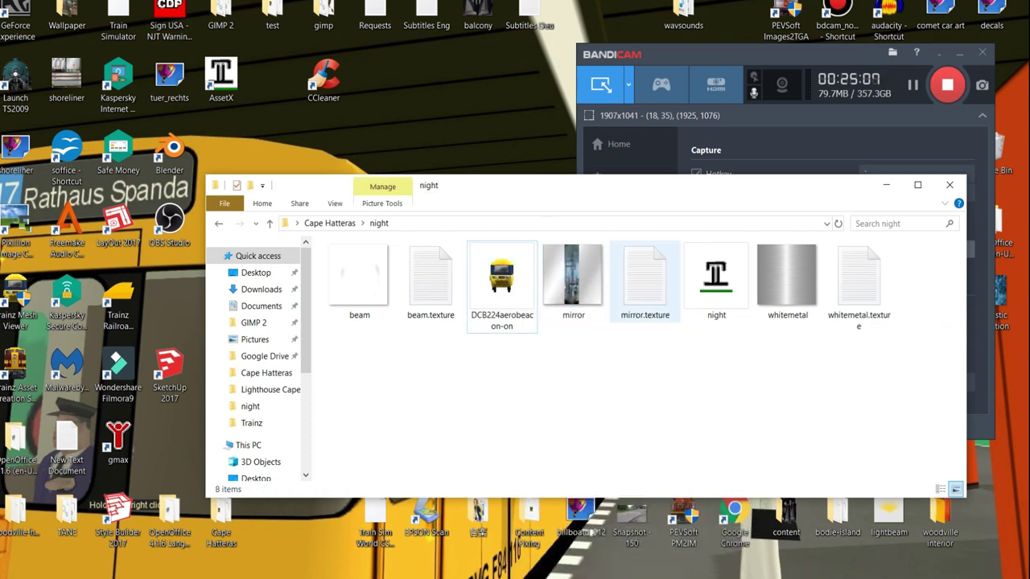
- Copy all the remaining mesh, texture and animation files in the night folder
left_click_drag(884, 344, 323, 240)
right_click(375, 290)
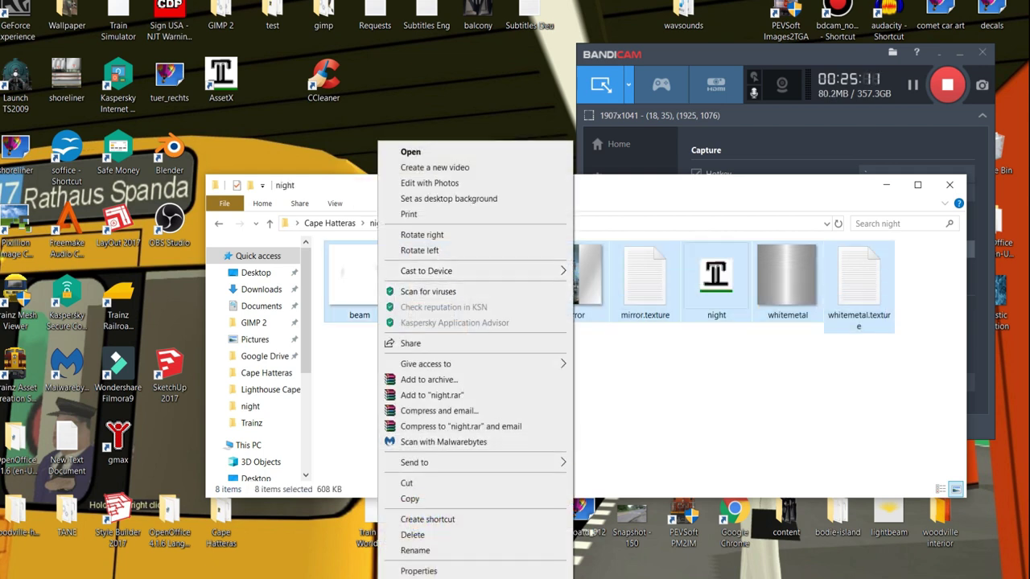
left_click(410, 497)
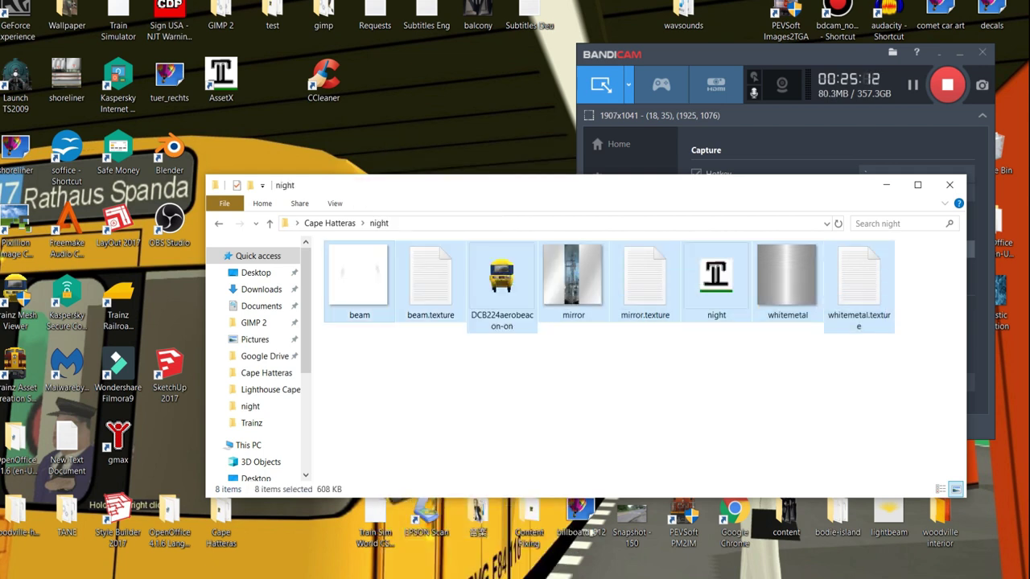
- Switch to Trainz Content Manager and open the Lighthouse Cape Hatteras asset's folder for editing in File Explorer
left_click_drag(427, 1, 427, 5)
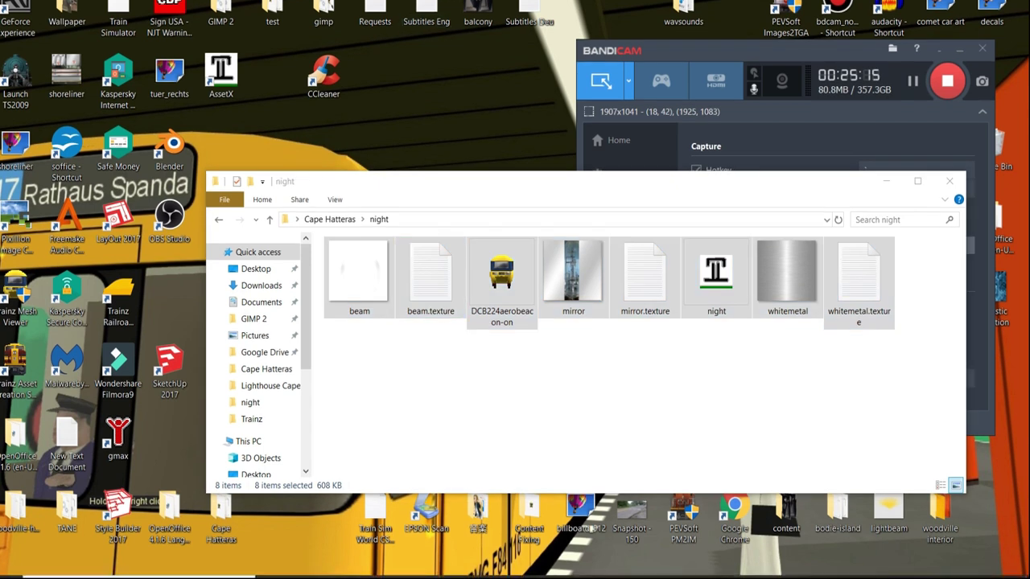
mouse_move(373, 576)
left_click(439, 565)
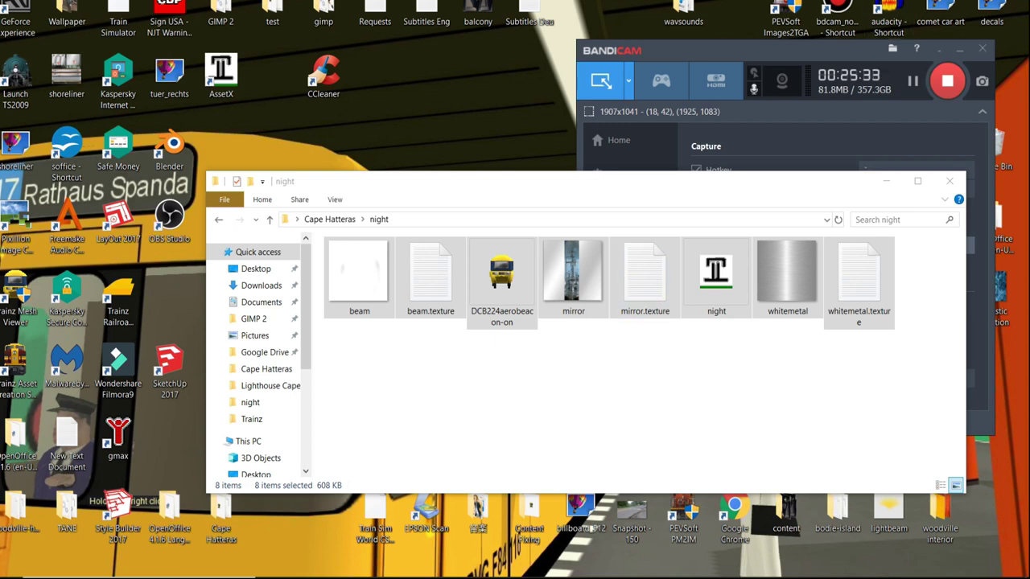
left_click(367, 326)
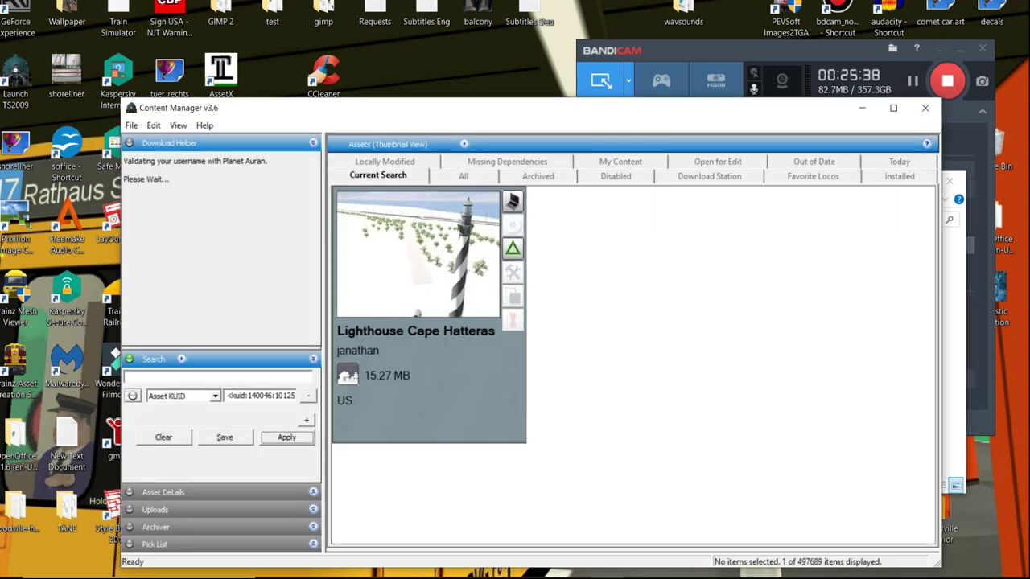
left_click(429, 315)
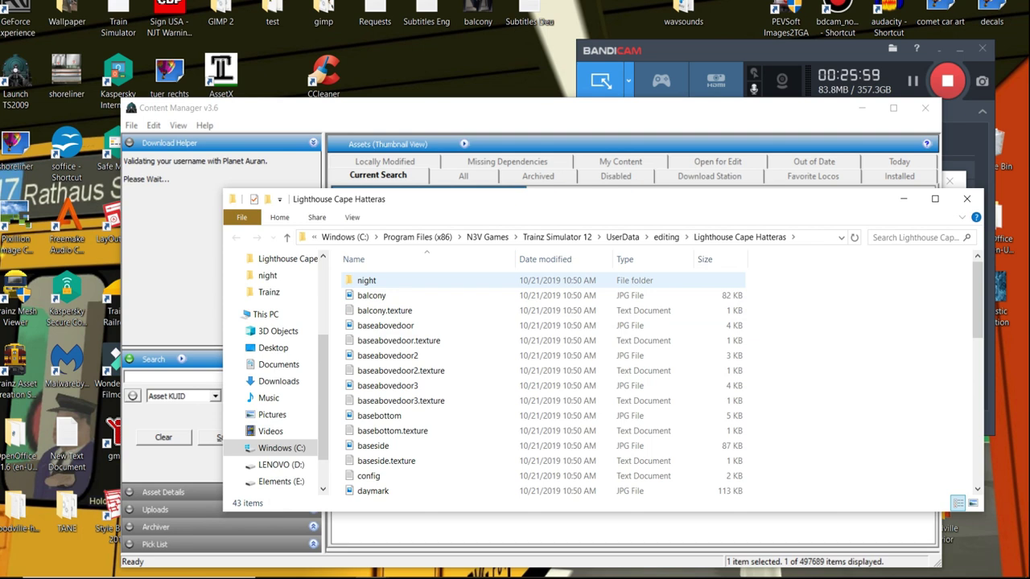
- Open the asset's night subfolder and delete all the old files in it
left_click(367, 281)
double_click(367, 281)
left_click_drag(374, 357, 856, 262)
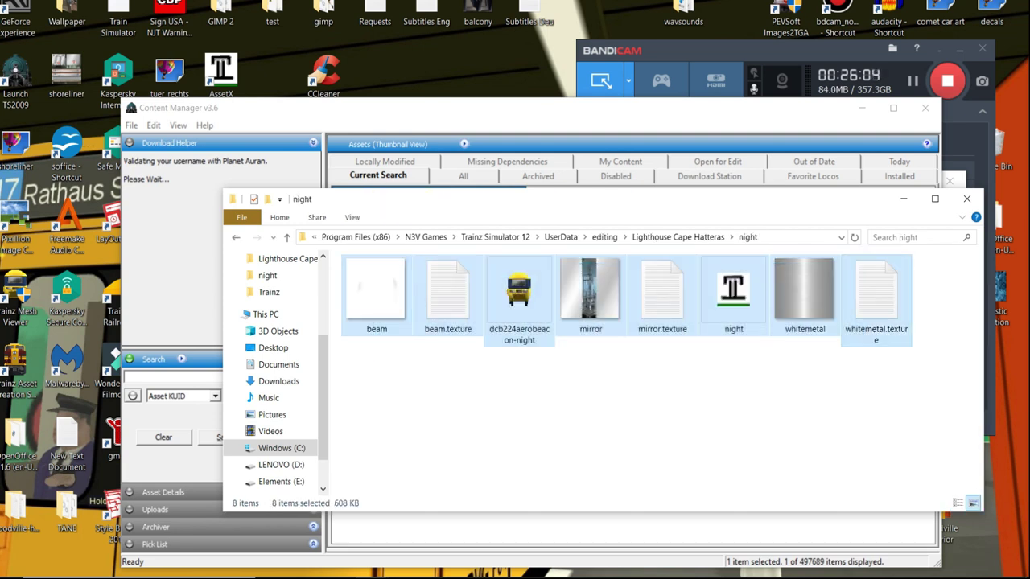
right_click(832, 283)
left_click(856, 518)
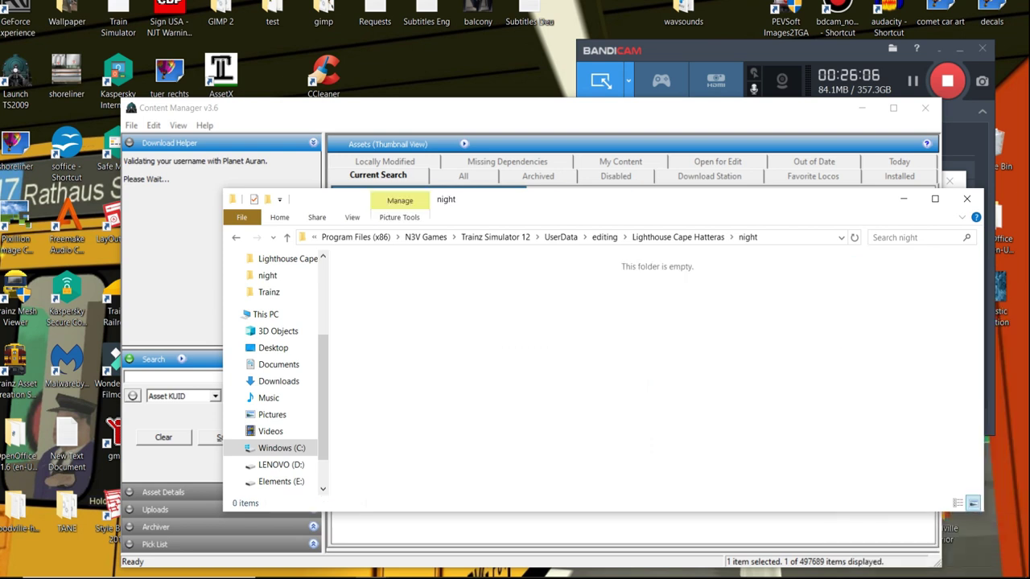
- Paste the copied export files into the asset's night folder and close the folder window
right_click(606, 325)
left_click(637, 424)
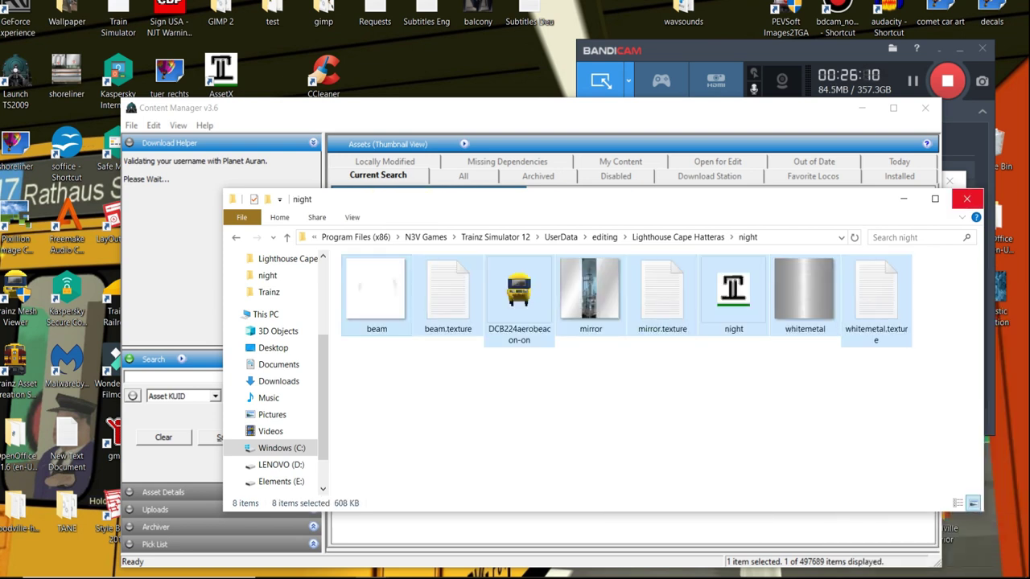
left_click(967, 199)
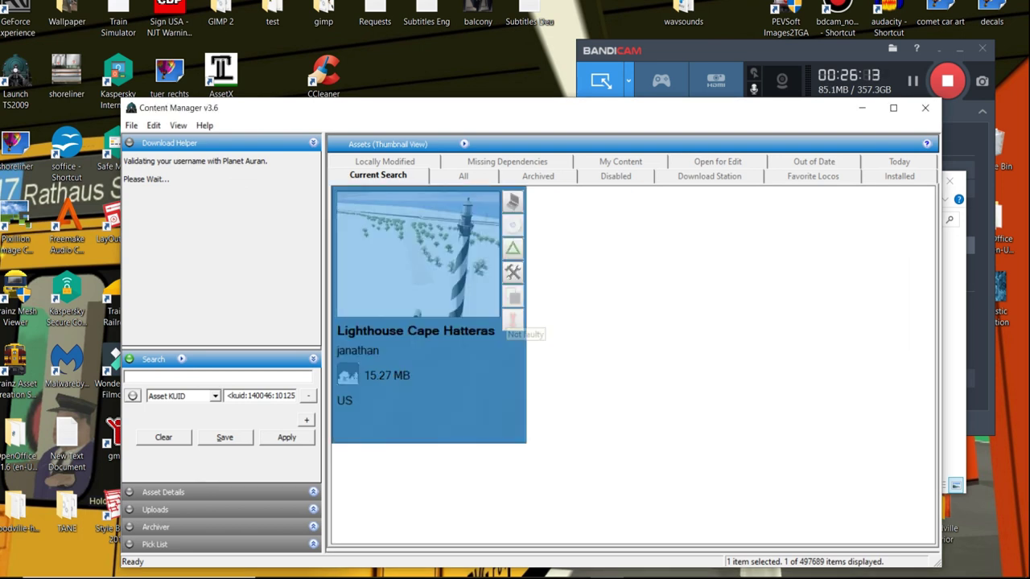
- Open the Lighthouse Cape Hatteras asset in Content Creator Plus and show the night entry of its mesh-table
left_click(512, 272)
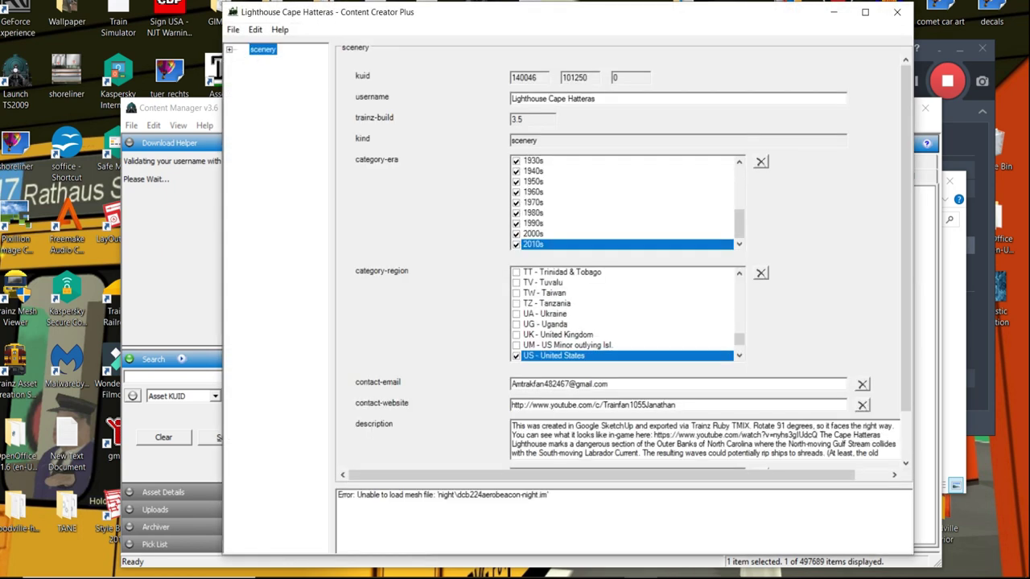
double_click(262, 50)
double_click(279, 61)
left_click(288, 72)
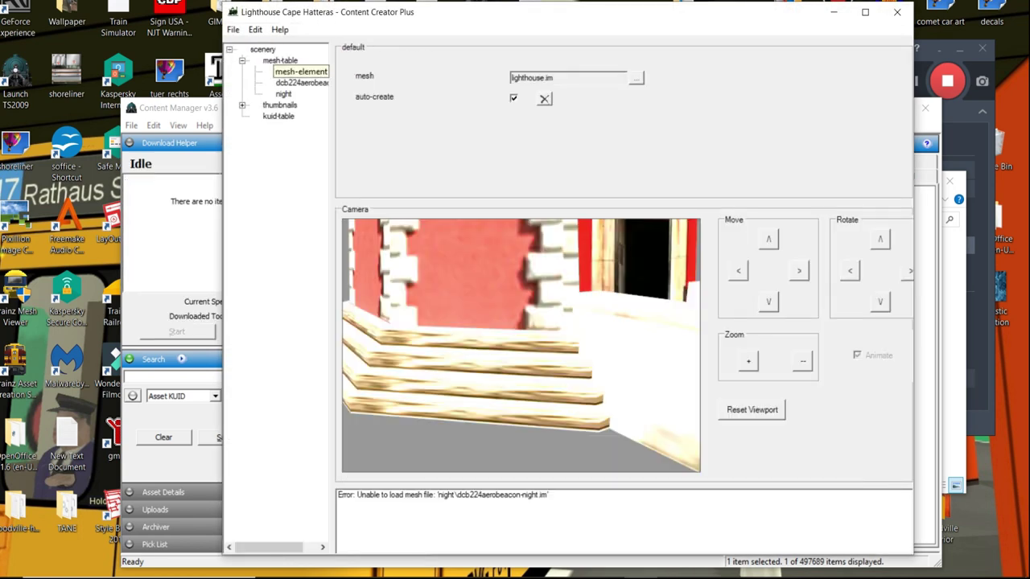
key("Down")
key("Down")
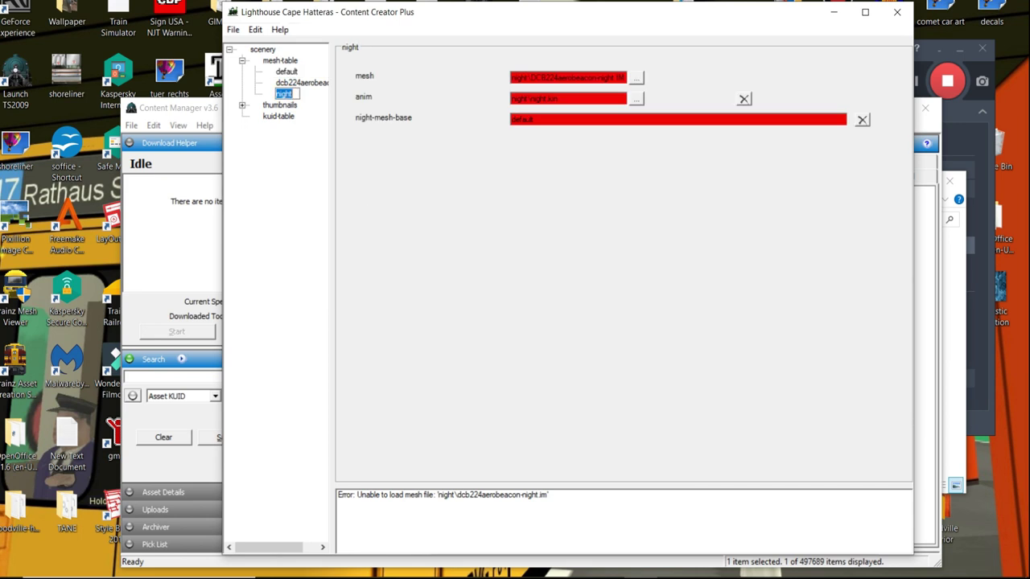
- Set the night entry's mesh to the DCB224aerobeacon-on file in the night folder
left_click(636, 77)
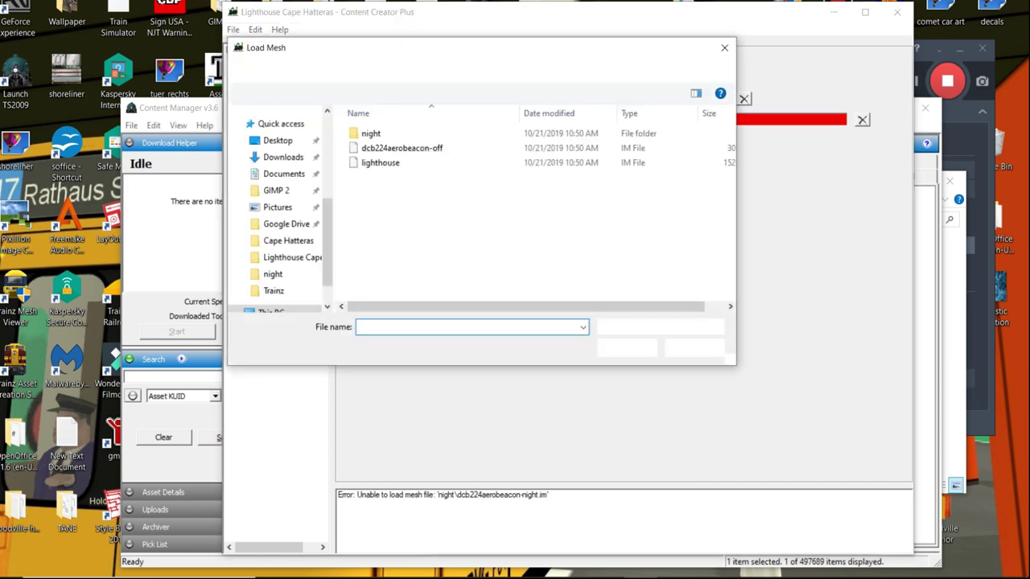
double_click(370, 133)
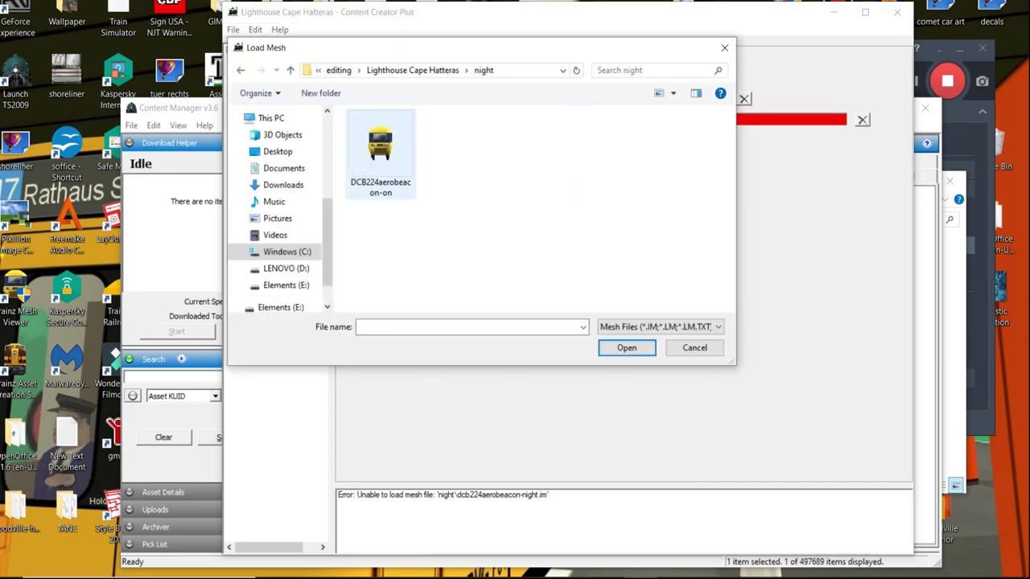
left_click(380, 153)
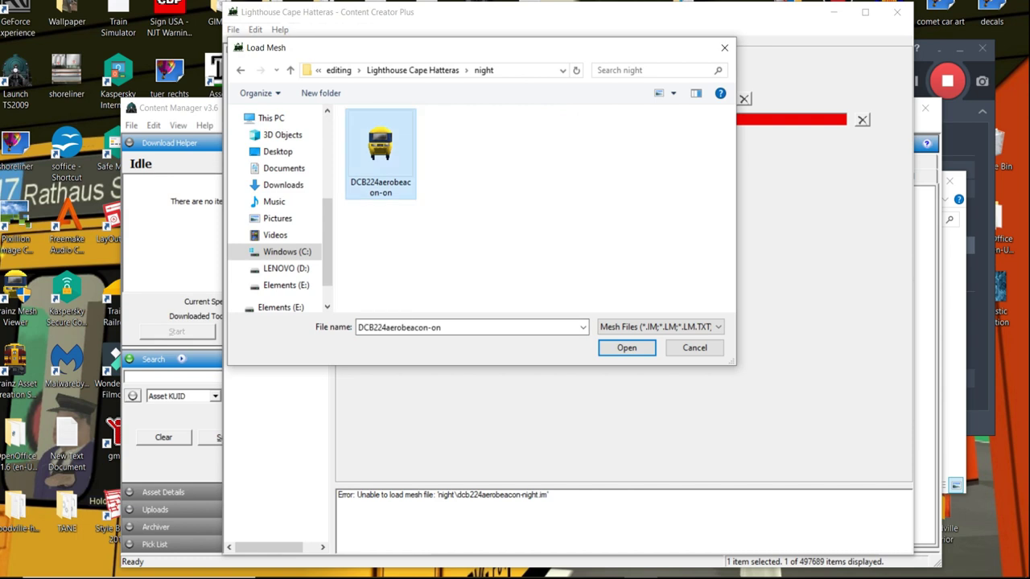
key("Return")
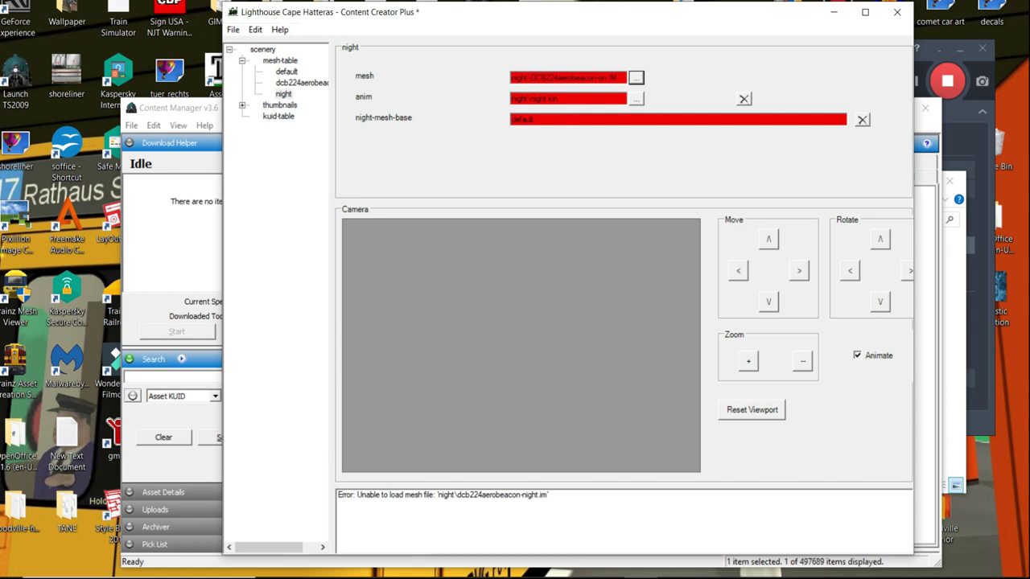
- Set the night entry's animation to the night .kin file in the asset's folder
left_click(635, 98)
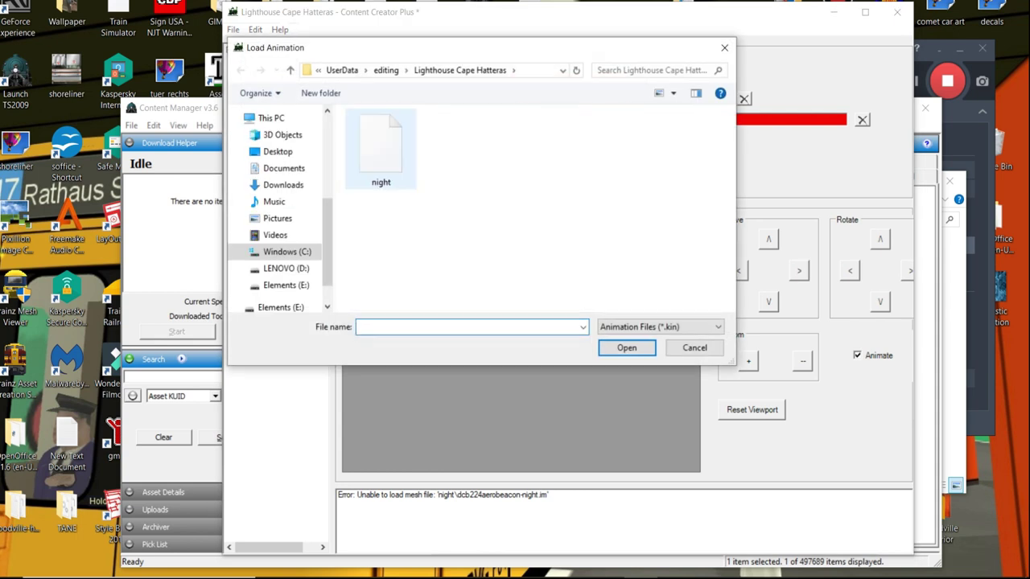
double_click(381, 153)
left_click(380, 153)
left_click(626, 347)
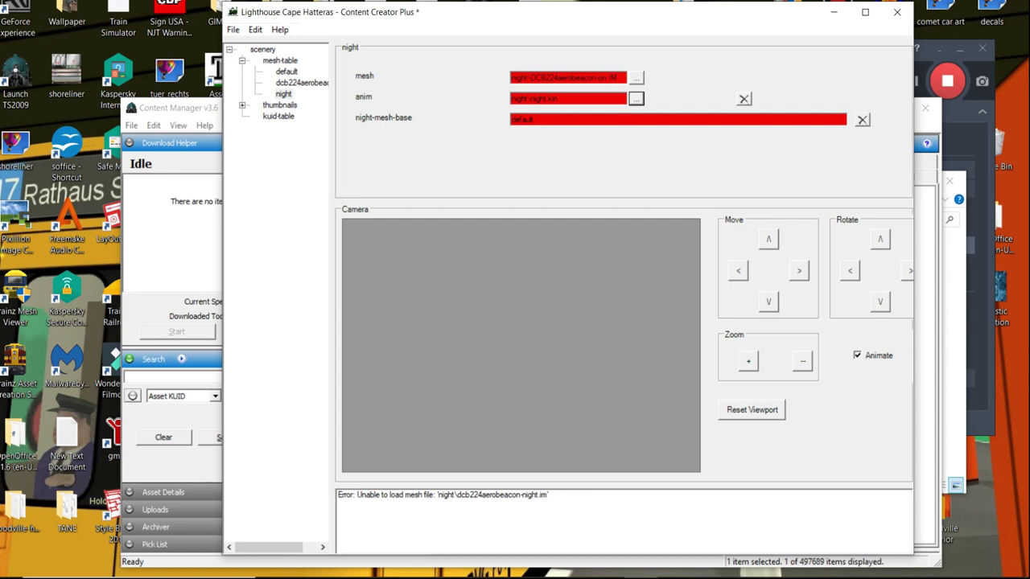
- Save the Lighthouse Cape Hatteras asset, close its editor and commit the changes in Content Manager
key("ctrl+s")
key("Return")
left_click(897, 12)
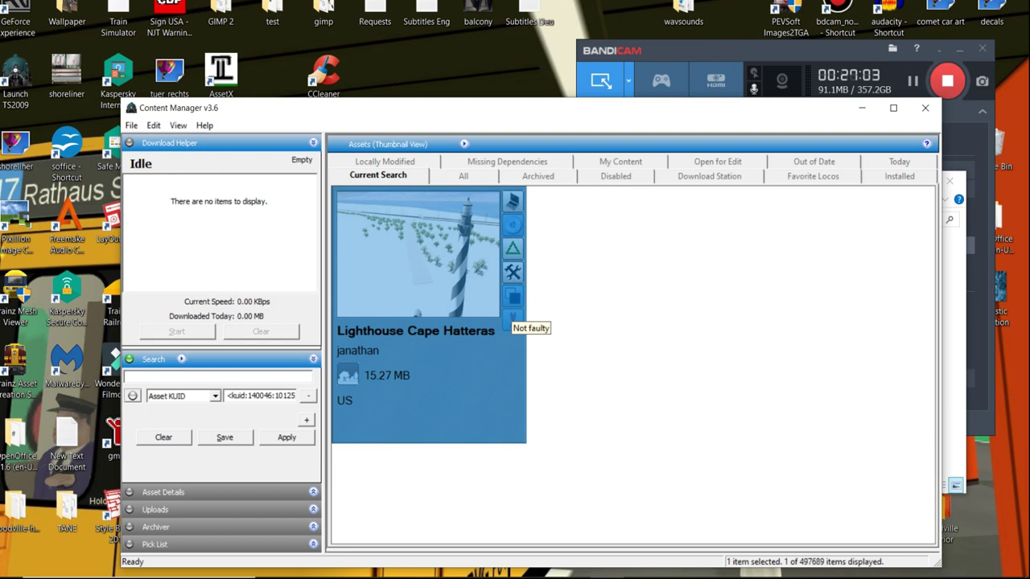
key("ctrl+m")
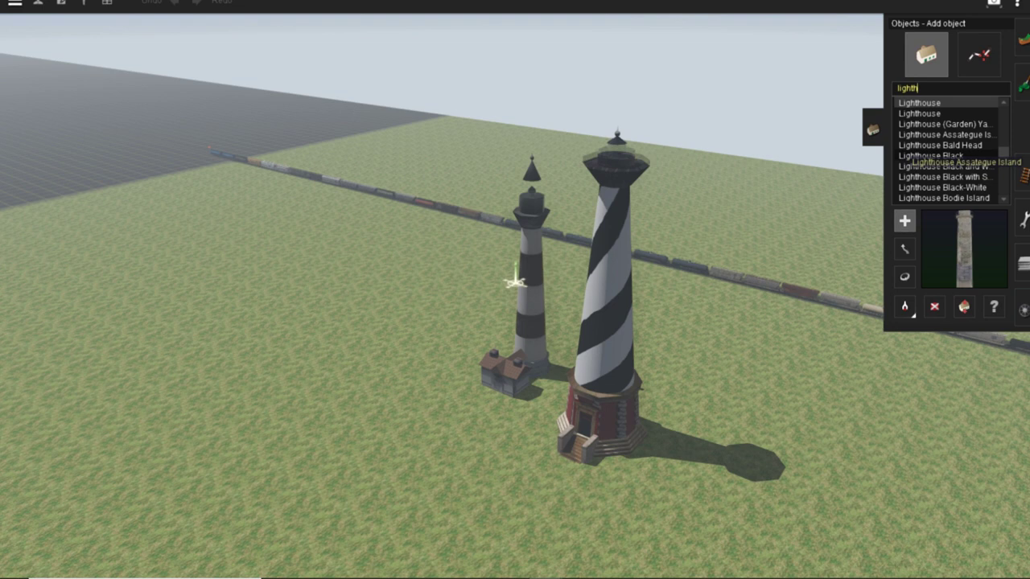
- Place a Lighthouse Black and White Block on the grass in front of the two existing lighthouses
scroll(949, 153, "down", 1)
left_click(943, 135)
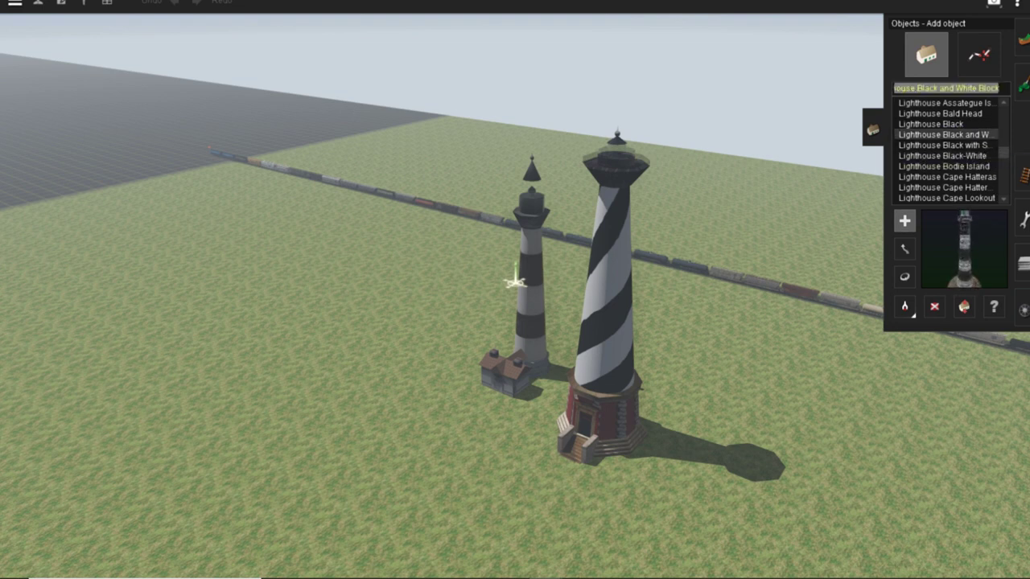
left_click(437, 476)
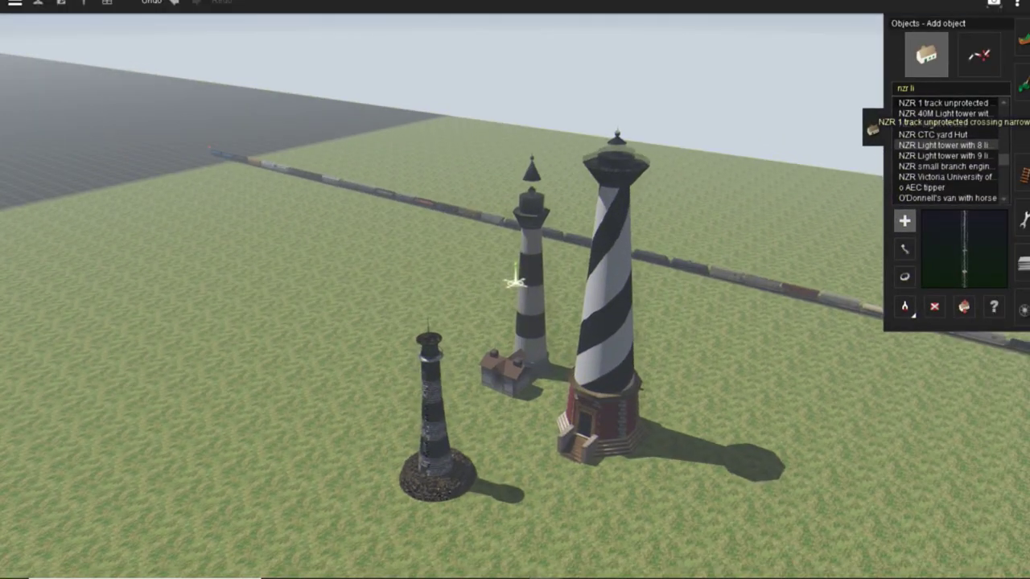
- Revise the object search and place a red-and-white lighthouse on the grass beside the small black-and-white block lighthouse
key("BackSpace")
key("BackSpace")
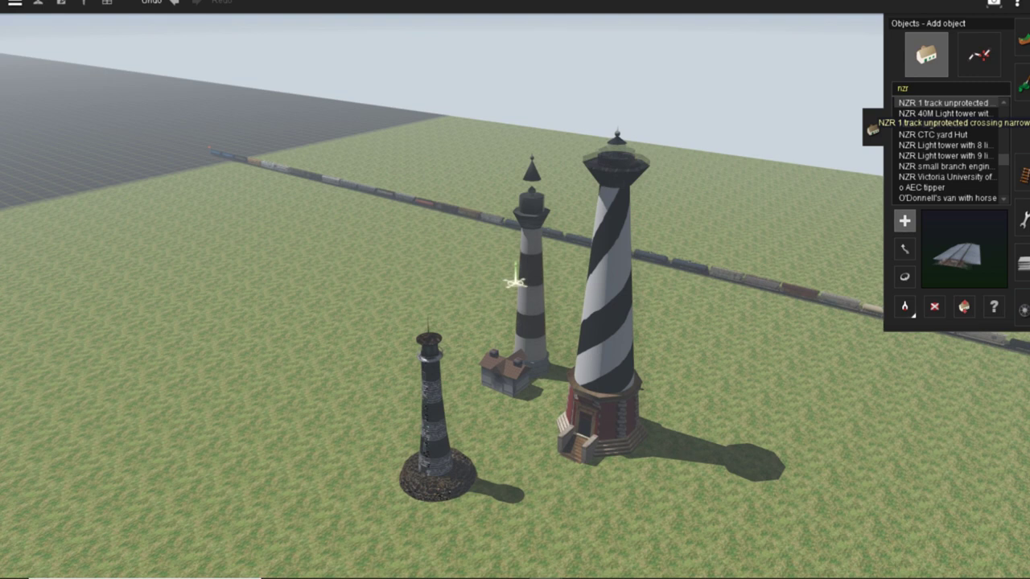
type("-")
left_click(339, 382)
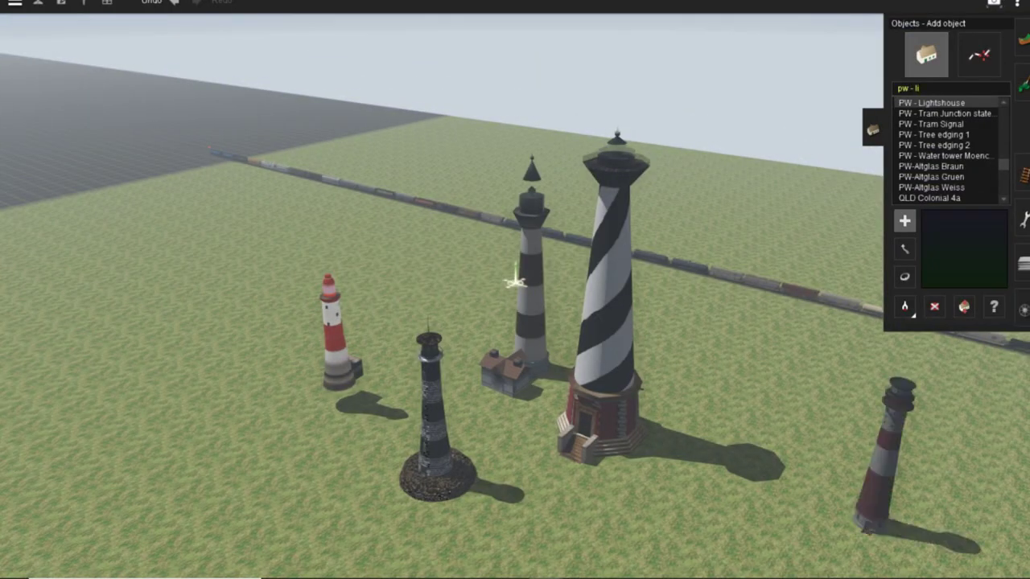
- Move the dark-red-and-white lighthouse closer to the spiral-striped Cape Hatteras lighthouse
right_click(714, 392)
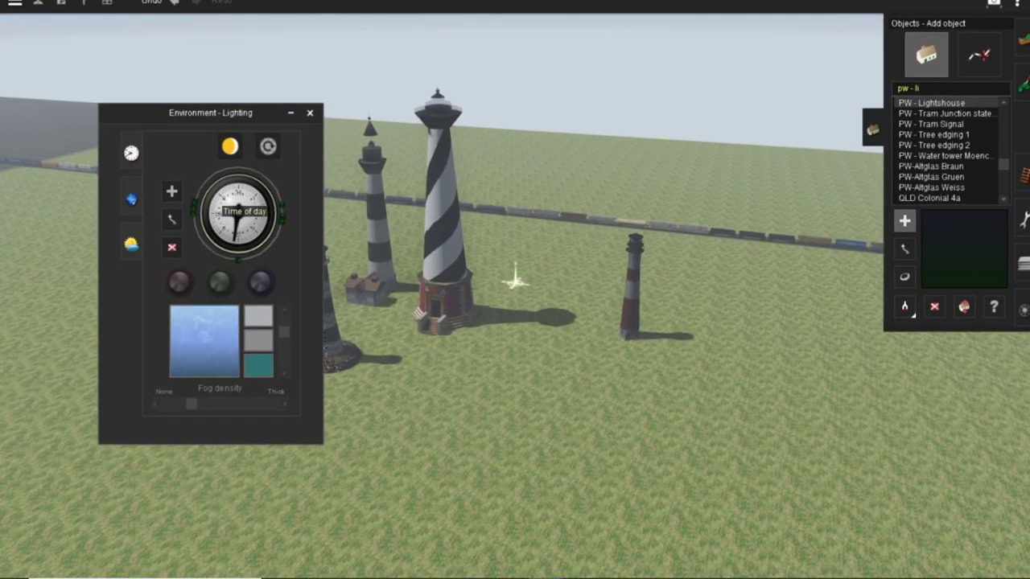
right_click(447, 332)
key("Up")
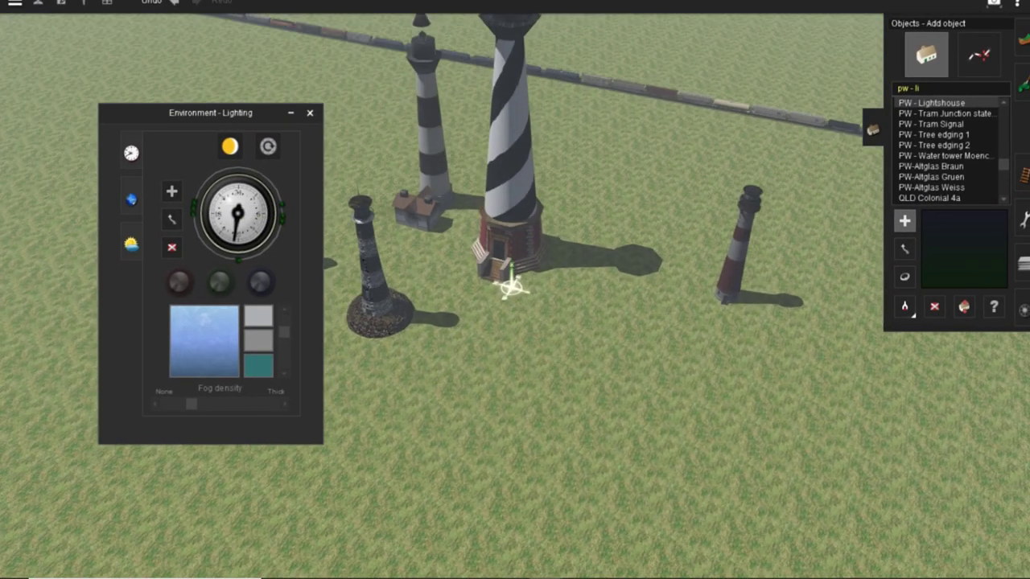
key("Down")
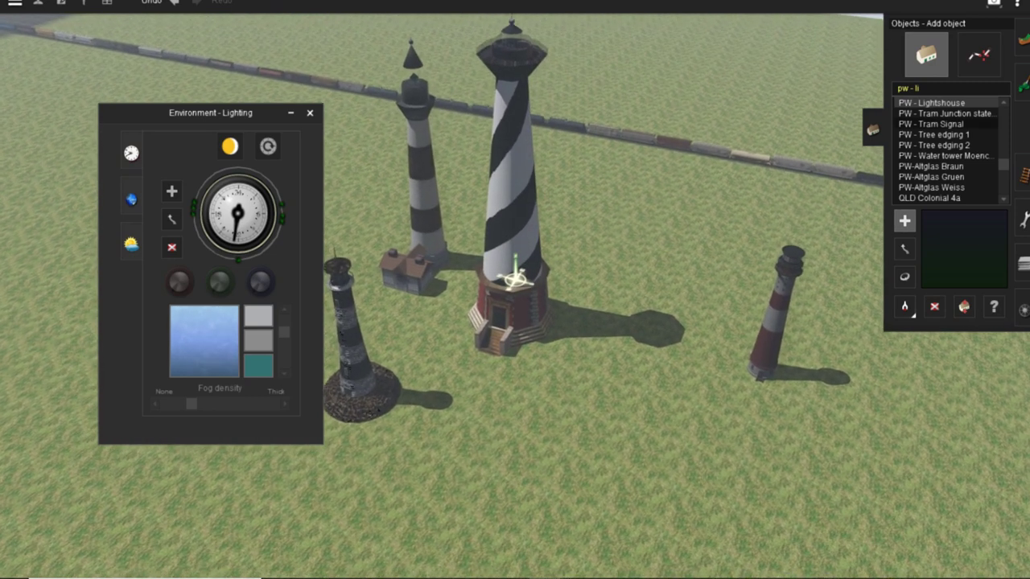
left_click(904, 248)
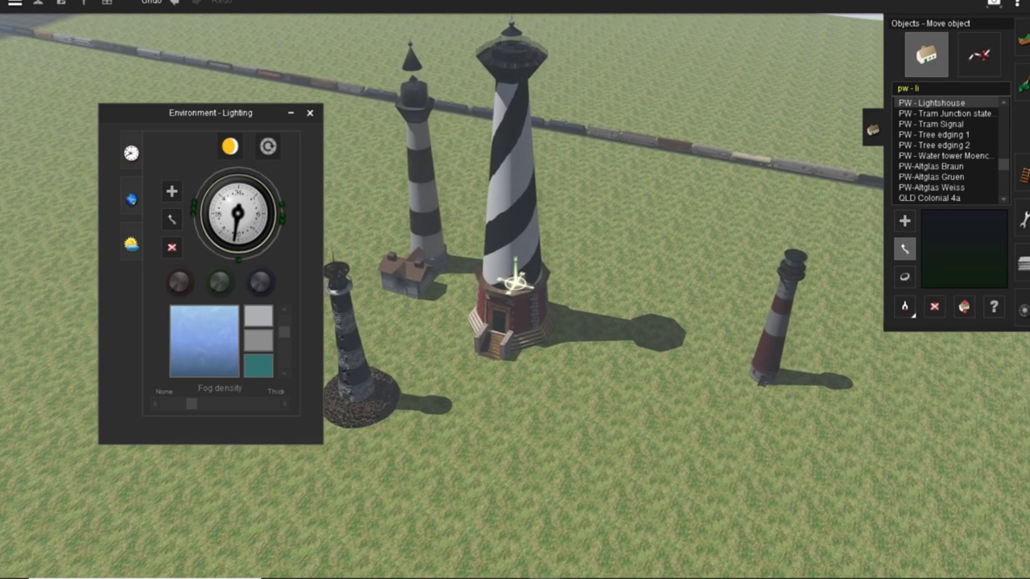
left_click_drag(764, 374, 744, 372)
key("Delete")
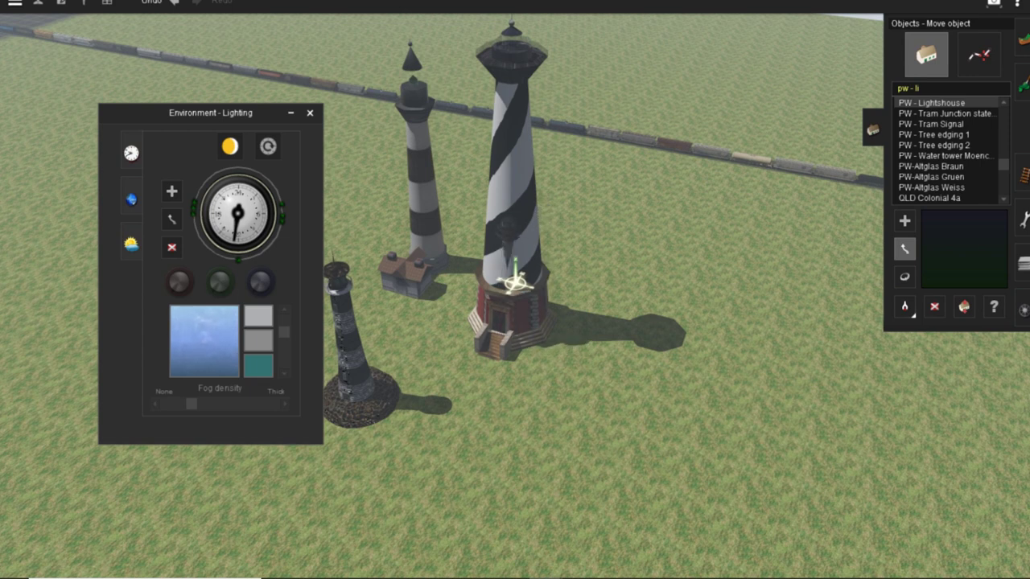
left_click_drag(514, 334, 650, 378)
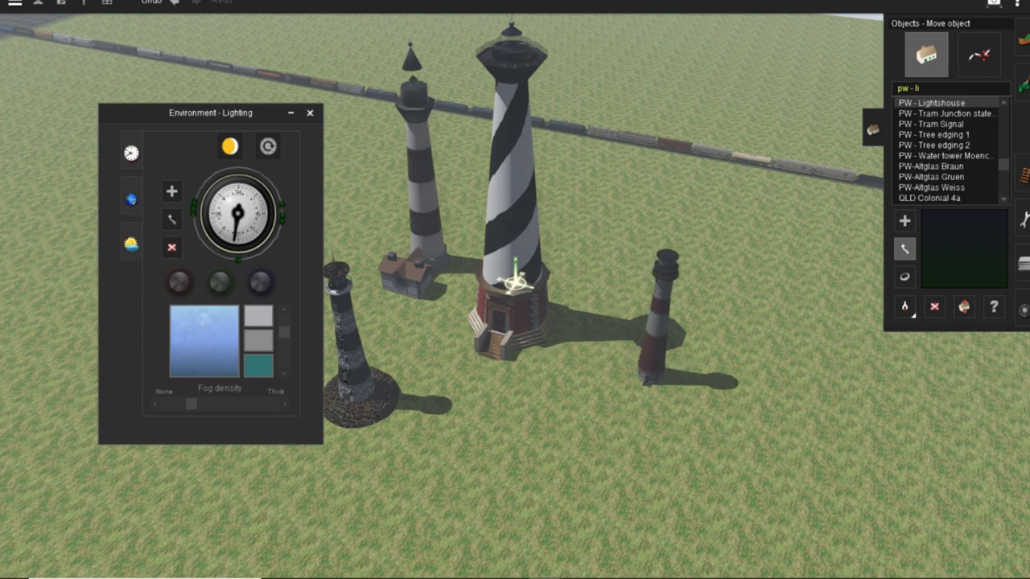
- Reposition the smaller lighthouses so they stand spaced out around the Cape Hatteras lighthouse
left_click_drag(360, 396, 514, 333)
key("ctrl+y")
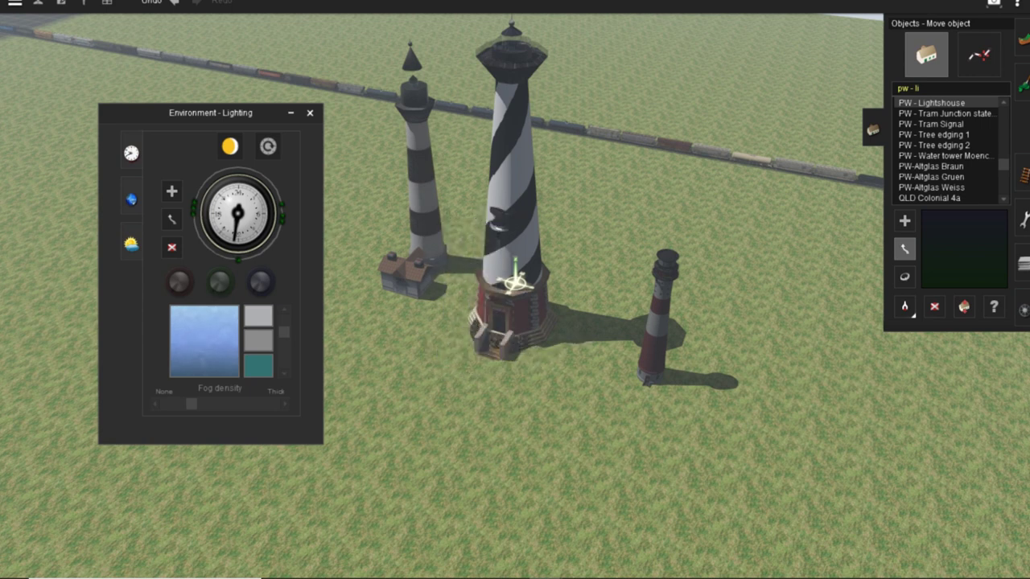
right_click(432, 269)
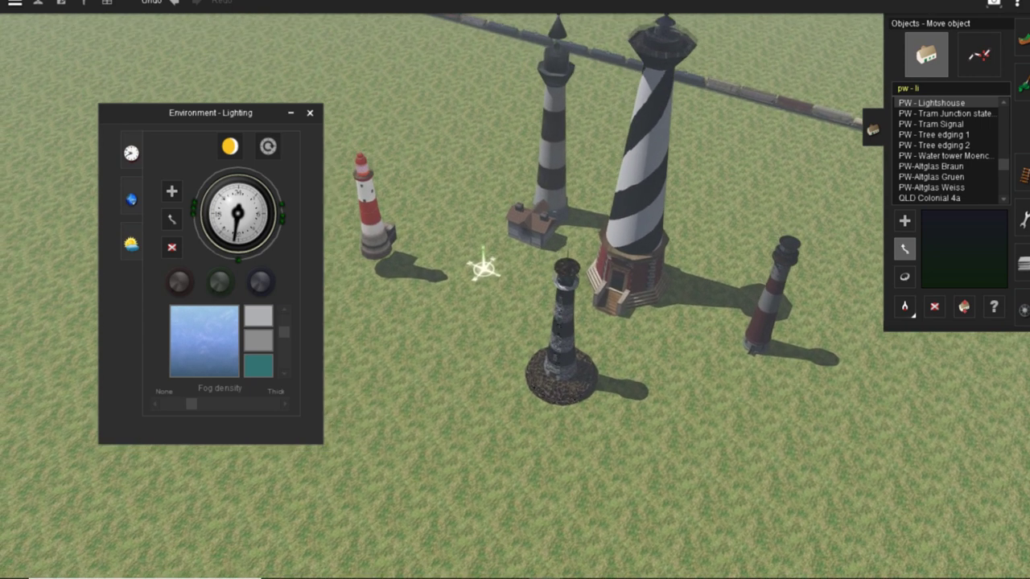
left_click_drag(400, 249, 636, 246)
left_click_drag(515, 282, 514, 281)
left_click_drag(802, 358, 836, 380)
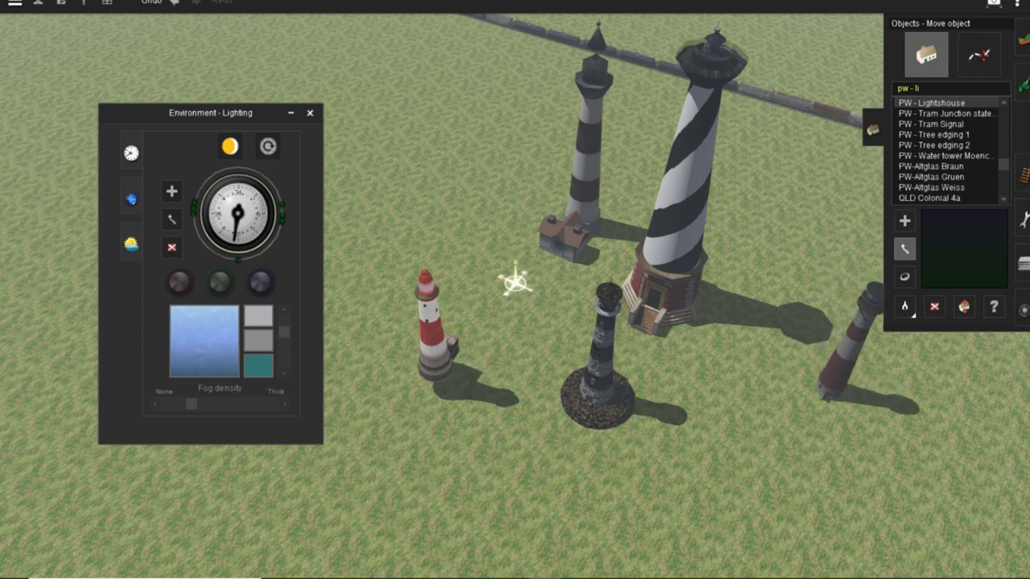
left_click_drag(515, 281, 515, 282)
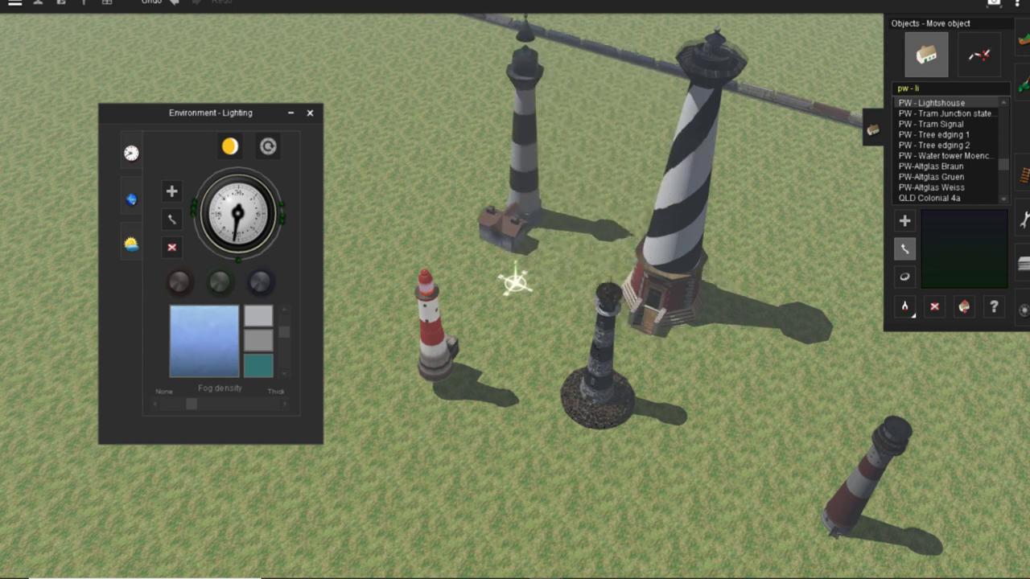
- Set the environment's time of day to midnight with all five lighthouses in view
right_click_drag(515, 281, 268, 147)
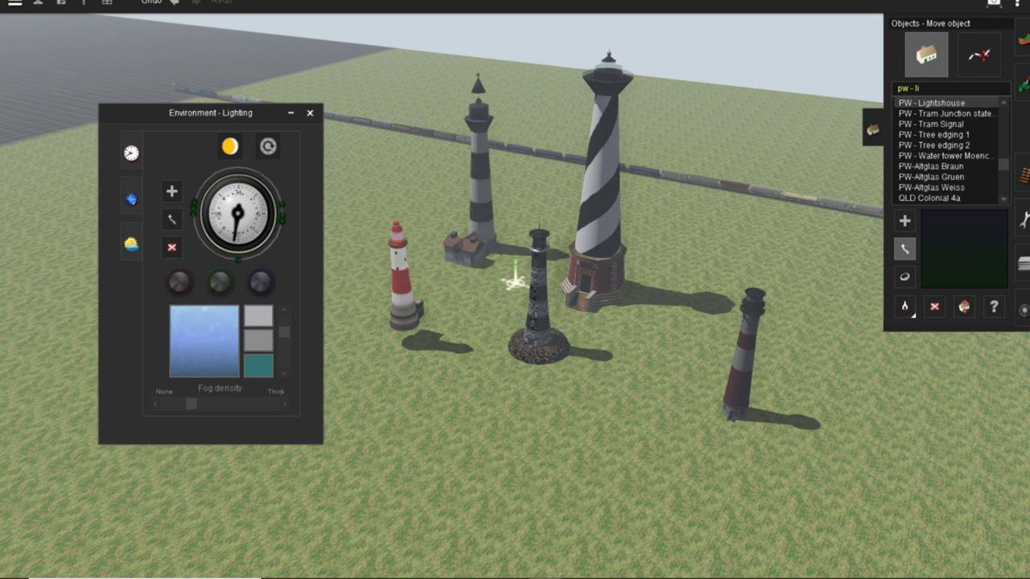
left_click_drag(235, 235, 238, 191)
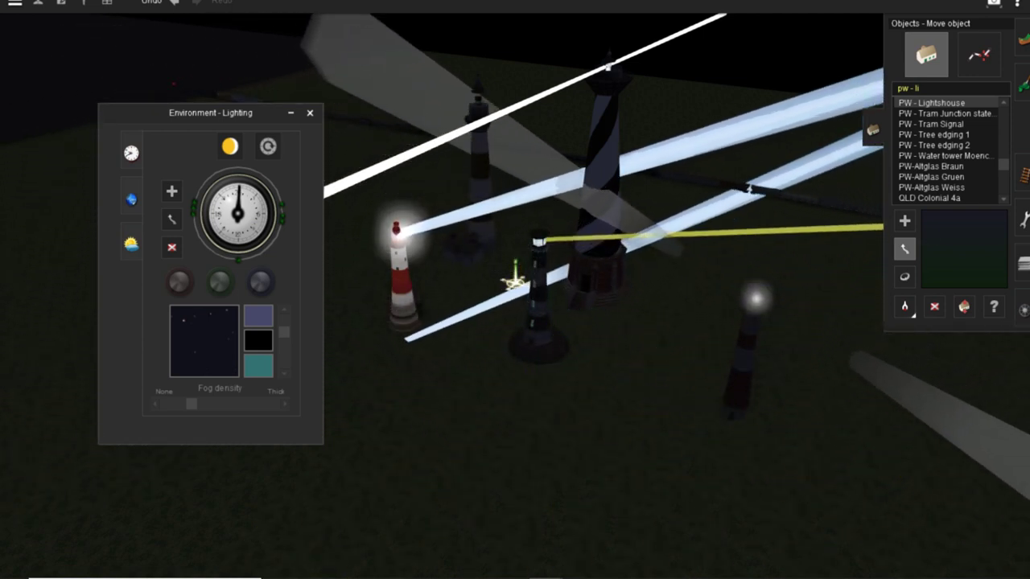
- Add a ruler starting at the base of the dark-red-and-white lighthouse and running outward over the grass
key("F5")
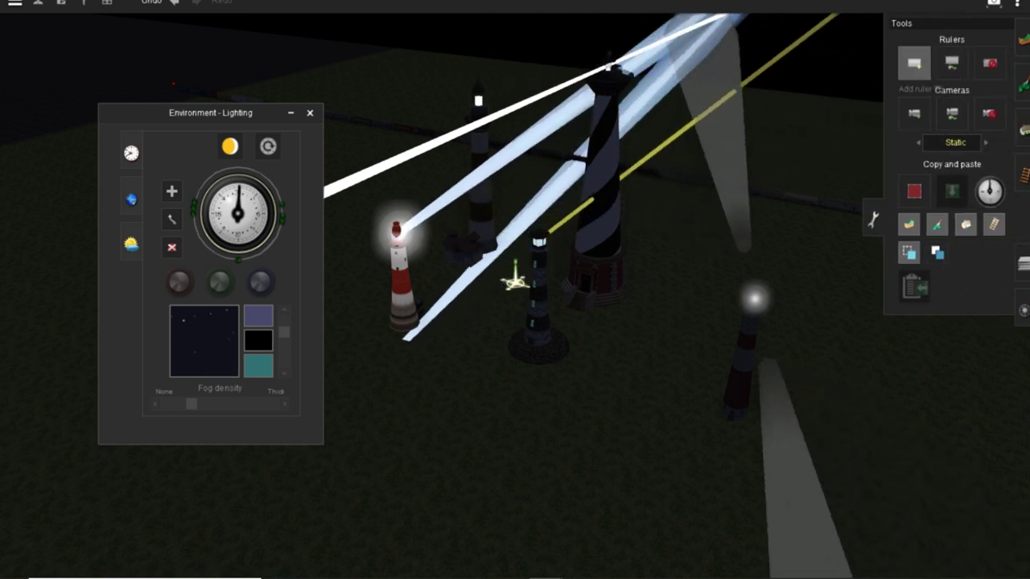
left_click(915, 64)
right_click(714, 452)
mouse_move(713, 453)
right_mouse_down()
mouse_move(776, 518)
mouse_move(531, 515)
right_mouse_up()
scroll(568, 248, "up", 10)
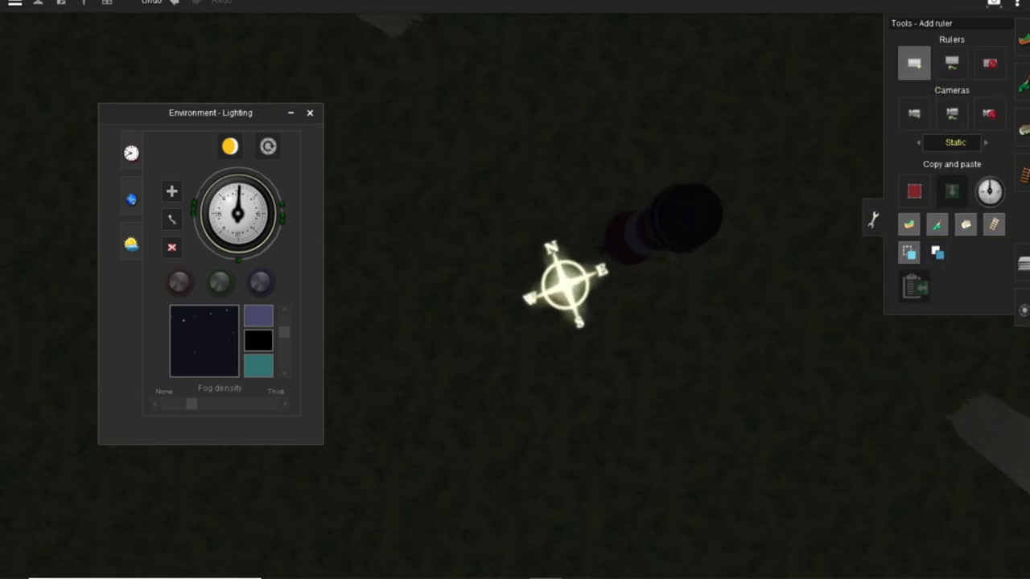
right_click(613, 187)
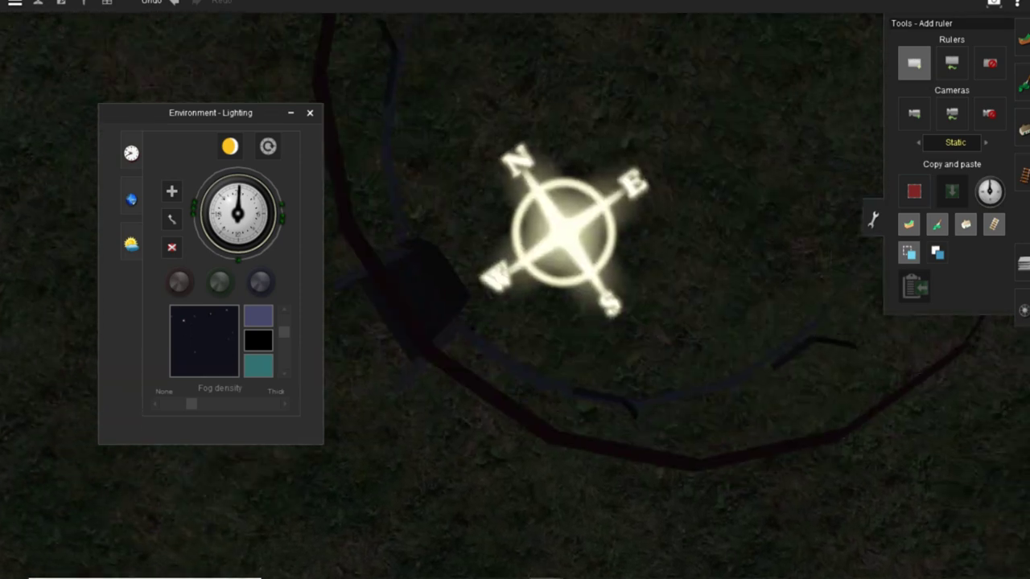
right_click(592, 216)
left_click_drag(515, 283, 478, 517)
scroll(515, 283, "down", 10)
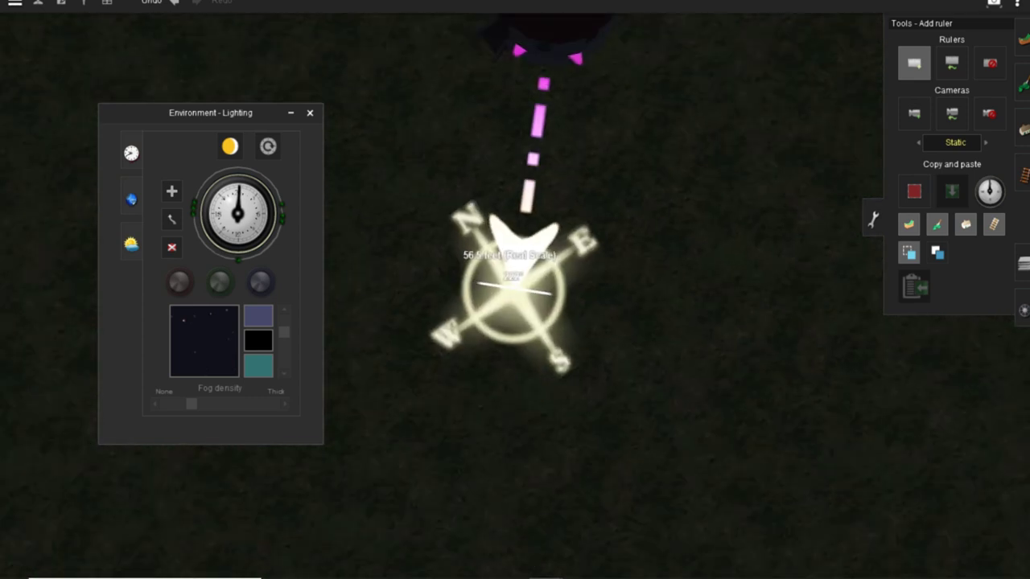
mouse_move(514, 283)
right_mouse_down()
mouse_move(532, 283)
mouse_move(592, 208)
right_mouse_up()
scroll(515, 283, "down", 3)
- Extend the ruler's free end far out from the dark-red-and-white lighthouse to follow the reach of its beam
left_click(952, 63)
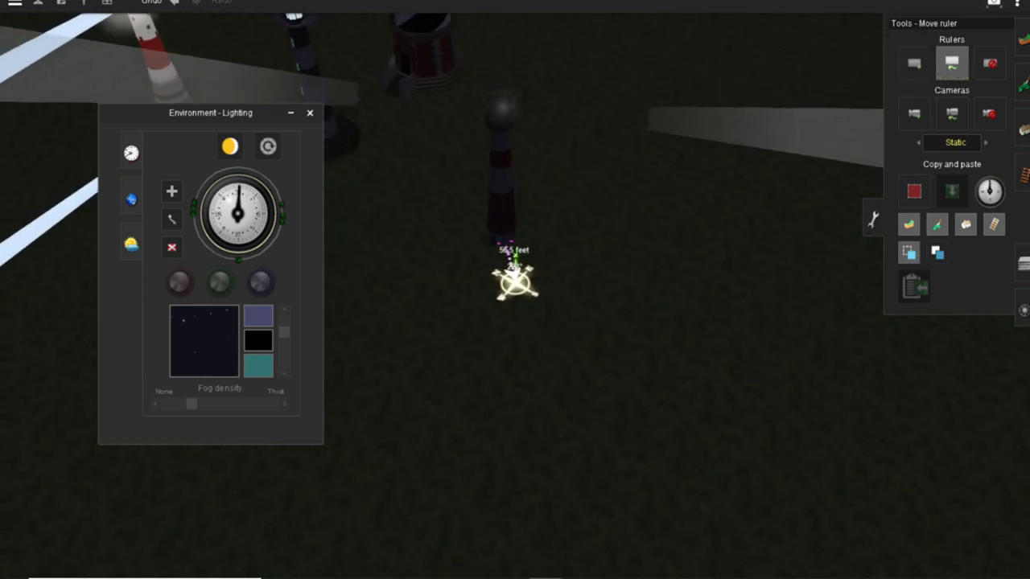
left_click_drag(515, 283, 519, 364)
key("Down")
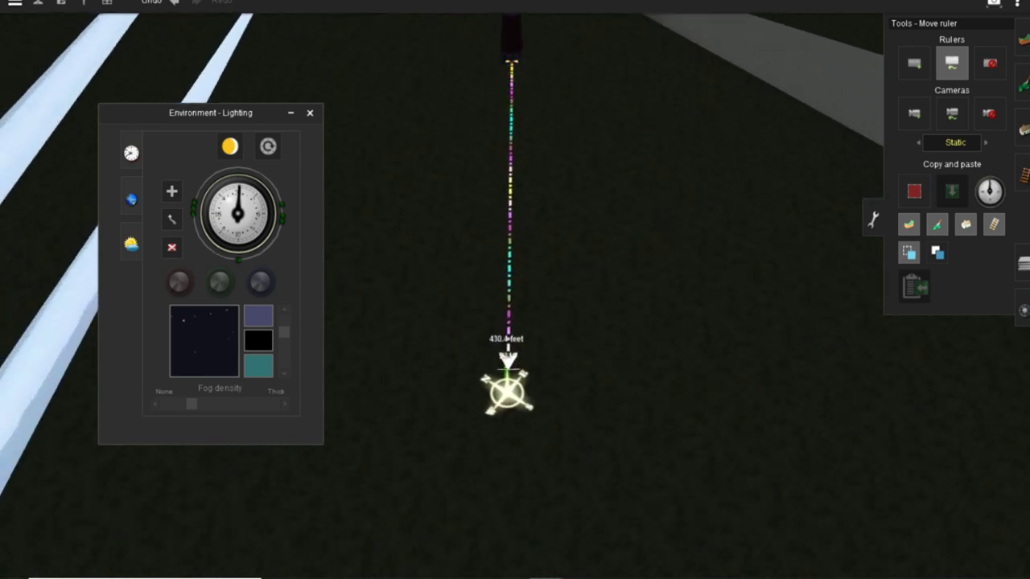
key("Down")
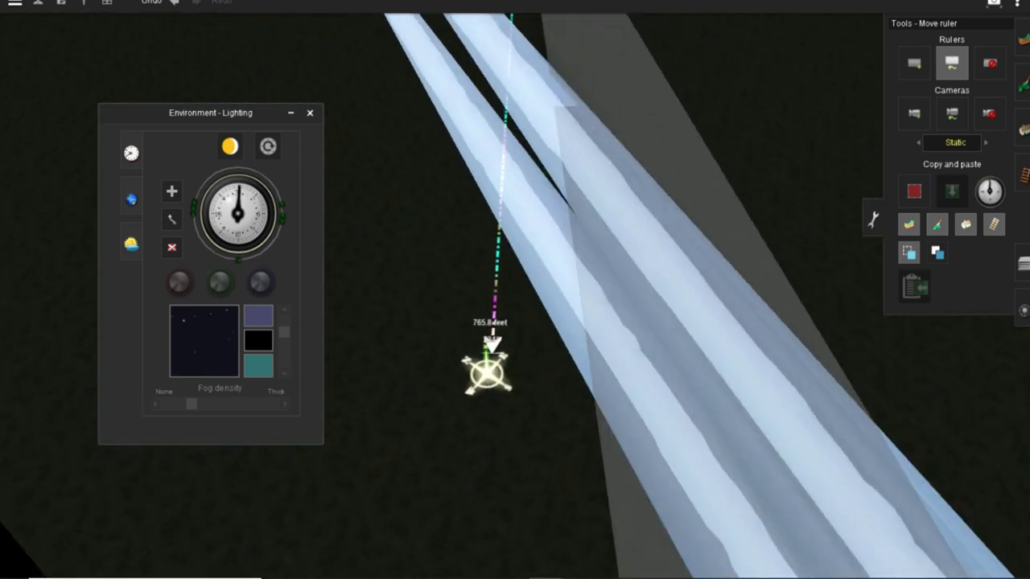
key("Right")
key("Up")
key("Down")
key("Left")
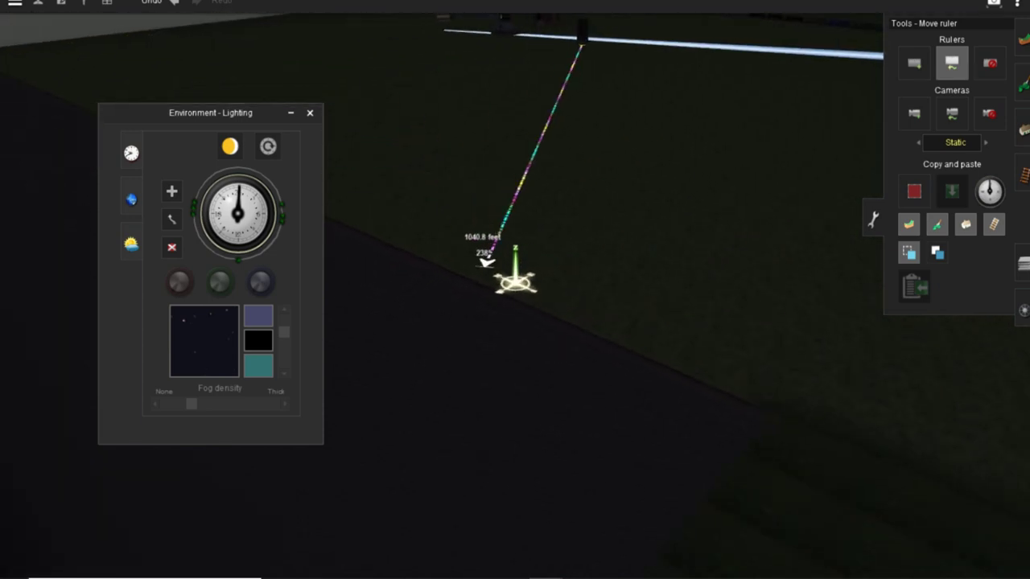
right_click(631, 251)
key("Left")
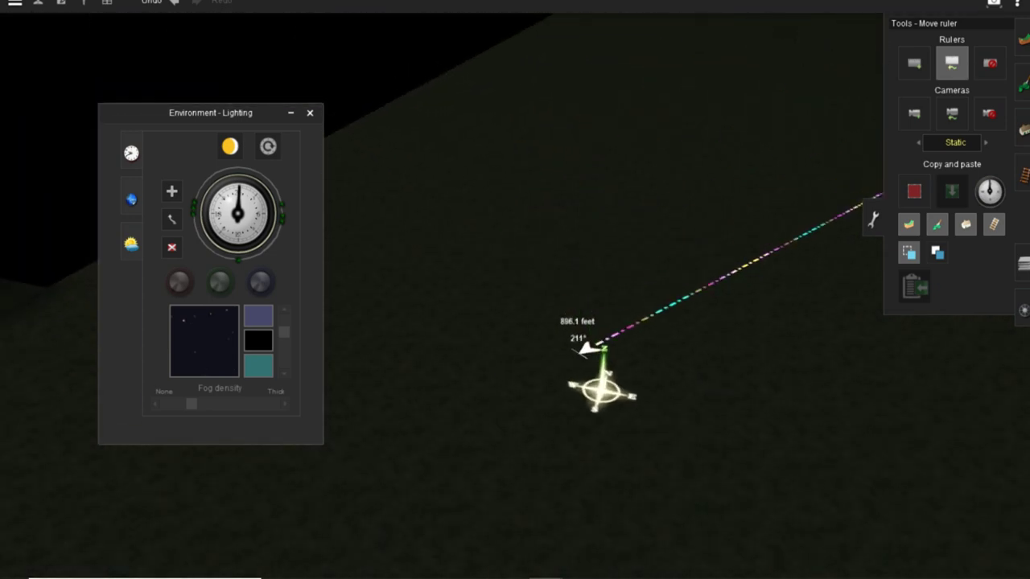
key("Right")
left_click_drag(579, 376, 537, 260)
key("Right")
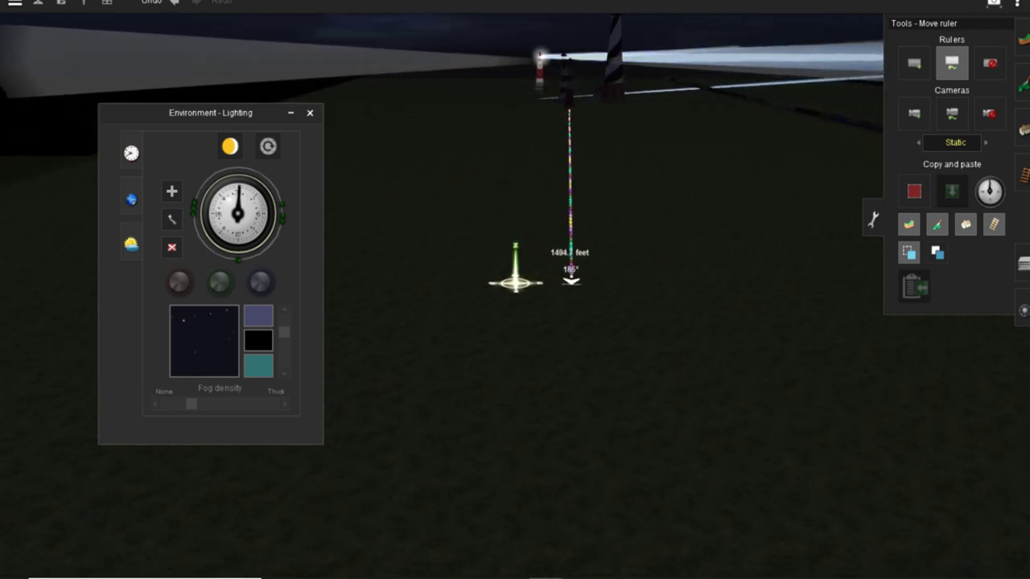
- Adjust the ruler's far end to the limit of the light beam and read the measured length up close
key("Right")
key("Left")
key("Up")
key("Down")
key("Up")
key("Up")
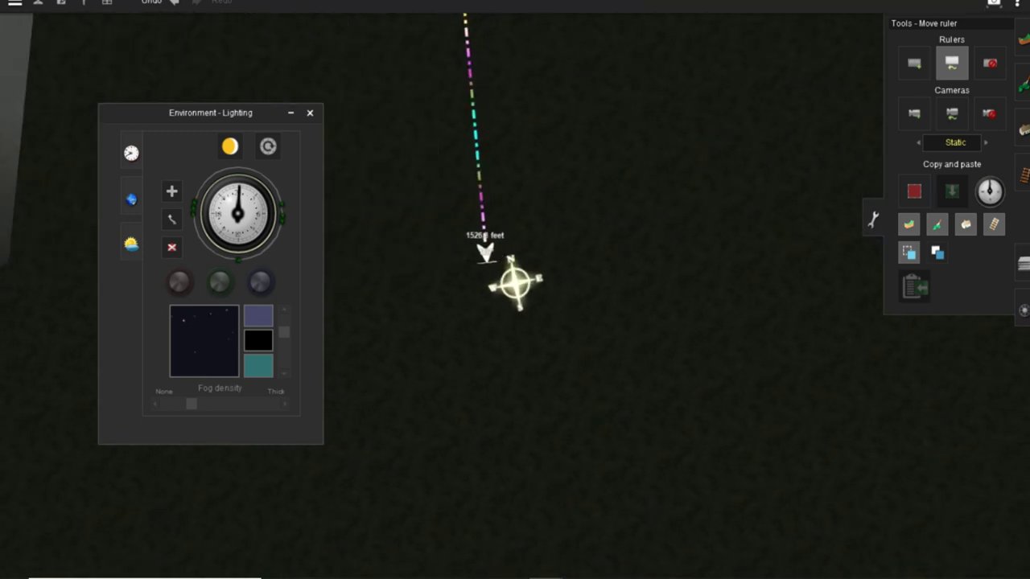
scroll(434, 193, "up", 5)
right_click(434, 189)
scroll(434, 193, "up", 5)
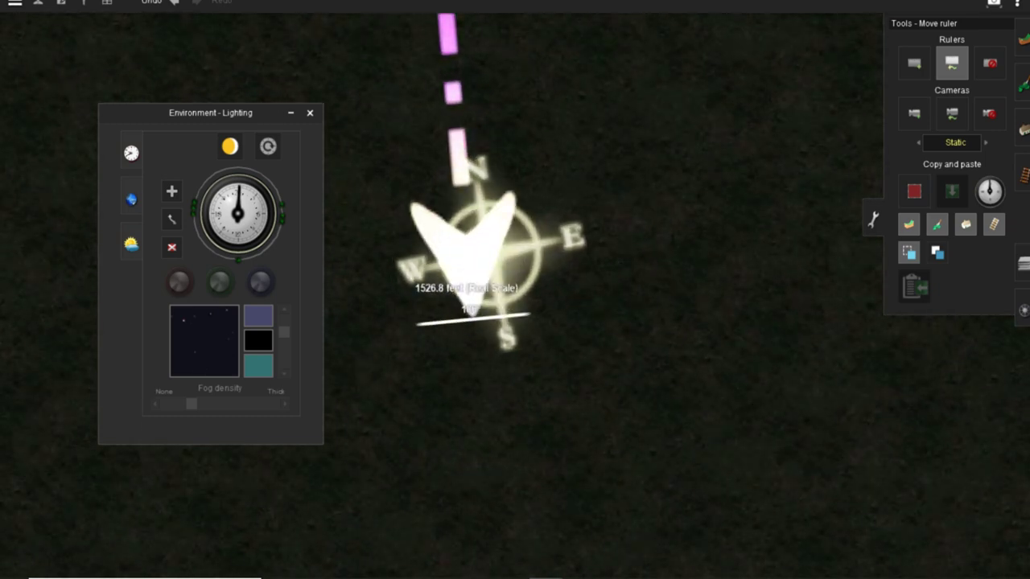
key("Right")
scroll(514, 290, "up", 3)
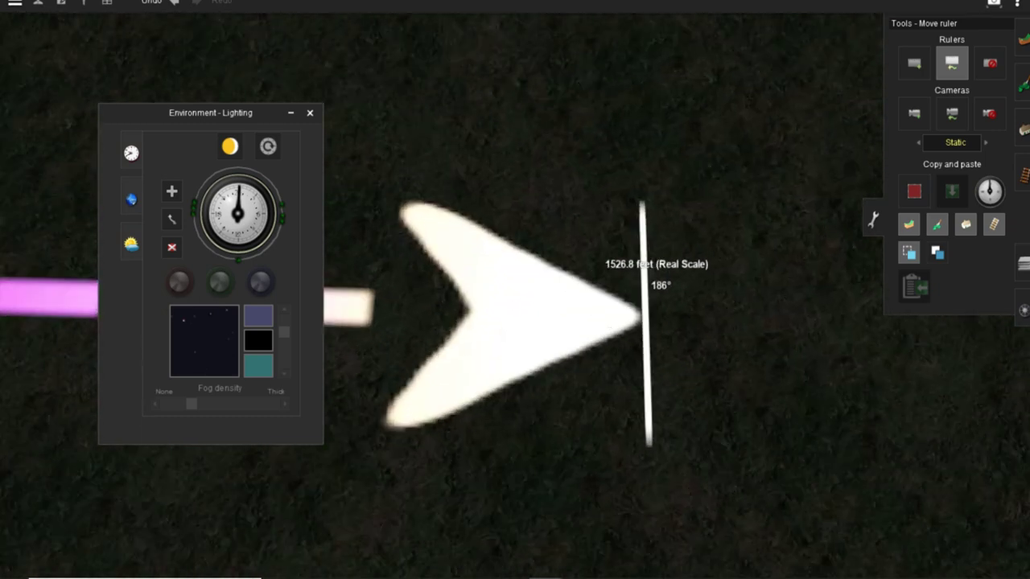
key("Right")
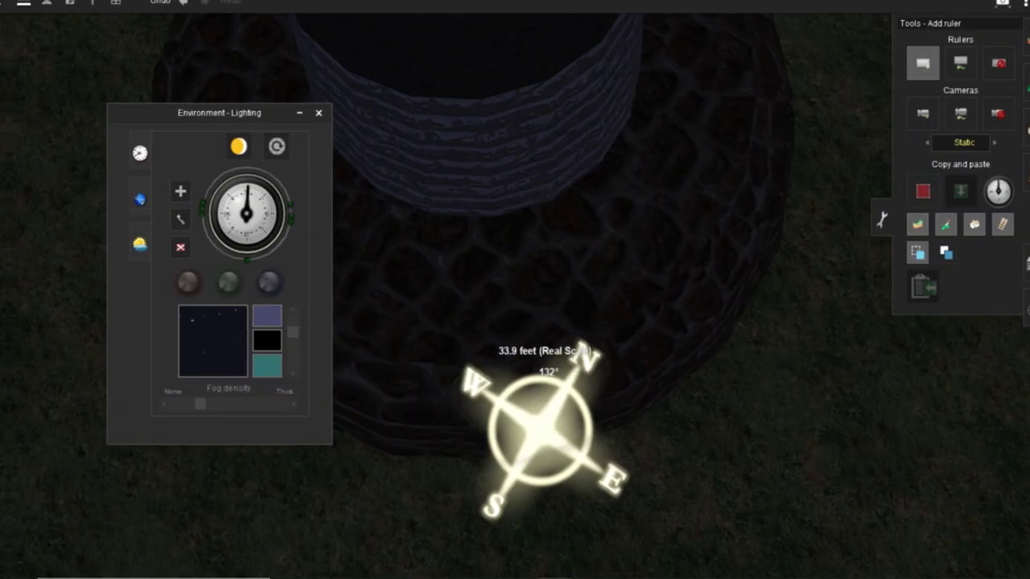
- Run a ruler from the black lighthouse's stone base out across the grass, extending its free end to about 3436.7 feet
right_click_drag(540, 430, 512, 325)
scroll(512, 325, "down", 5)
key("Down")
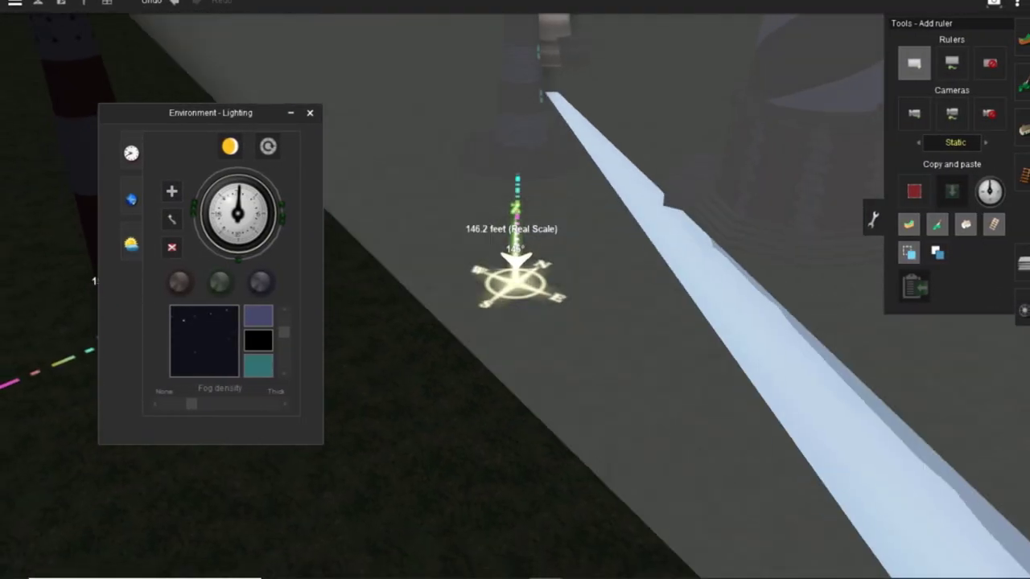
scroll(515, 283, "down", 4)
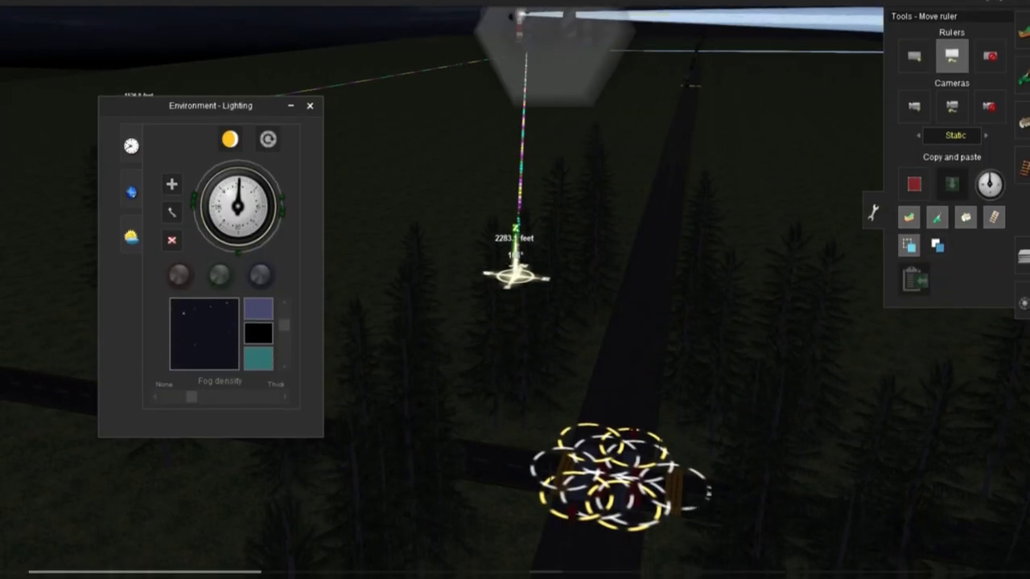
left_click_drag(516, 268, 517, 270)
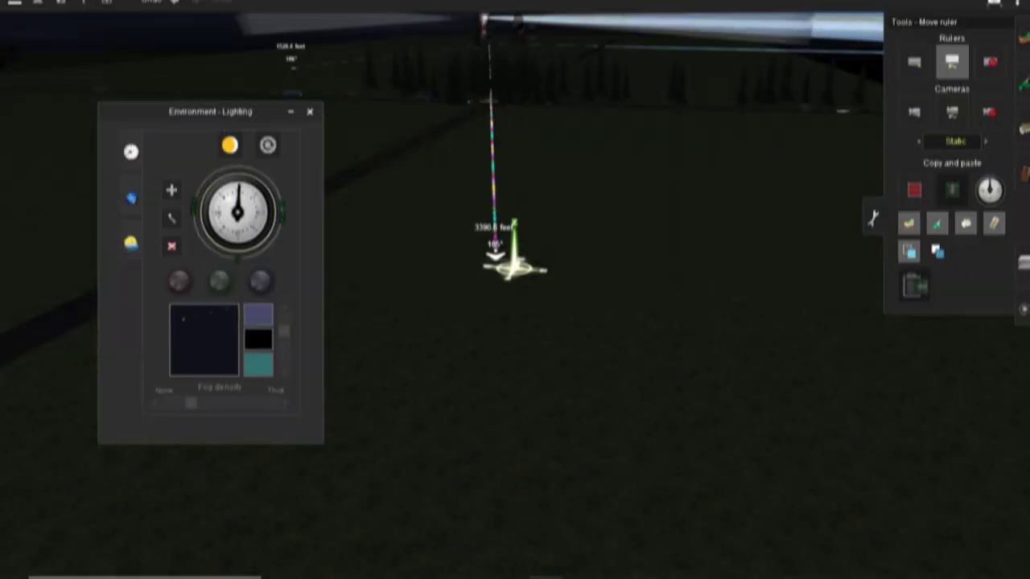
left_click_drag(495, 256, 487, 294)
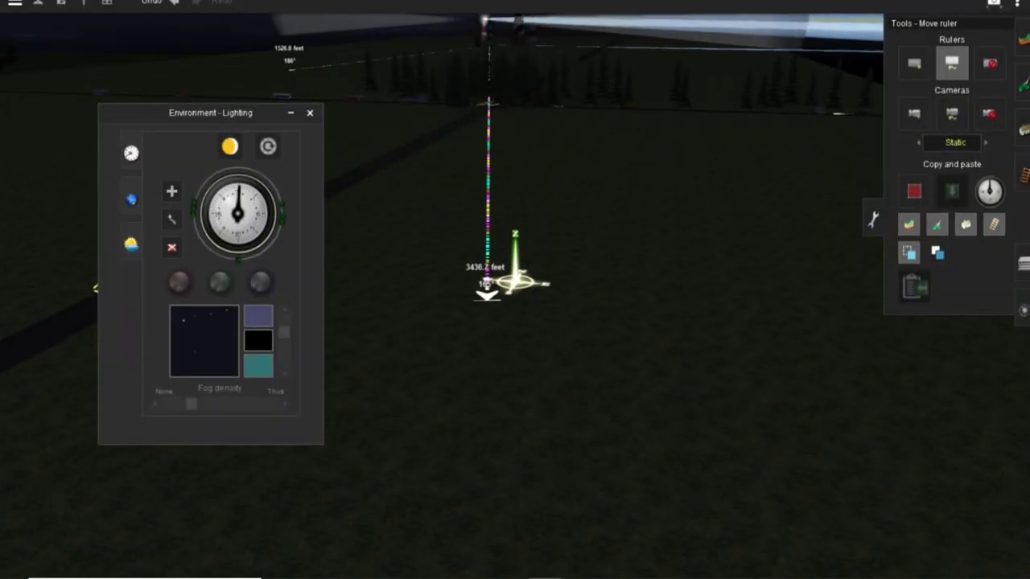
- Inspect the far end of the longest ruler beyond the terrain and read its measured length up close
key("Up")
scroll(485, 322, "up", 5)
right_click(438, 406)
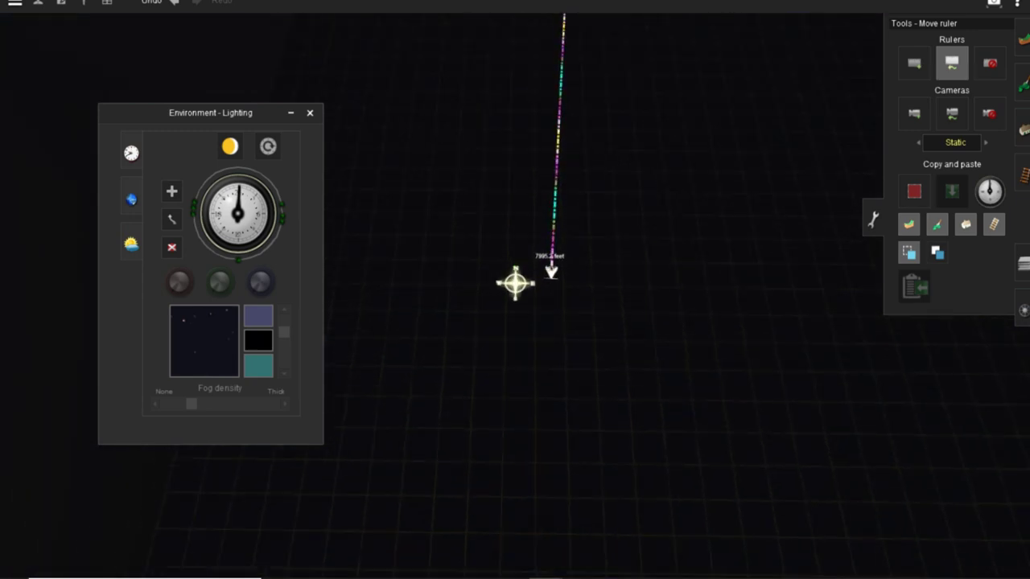
right_click_drag(578, 276, 547, 273)
scroll(547, 274, "up", 8)
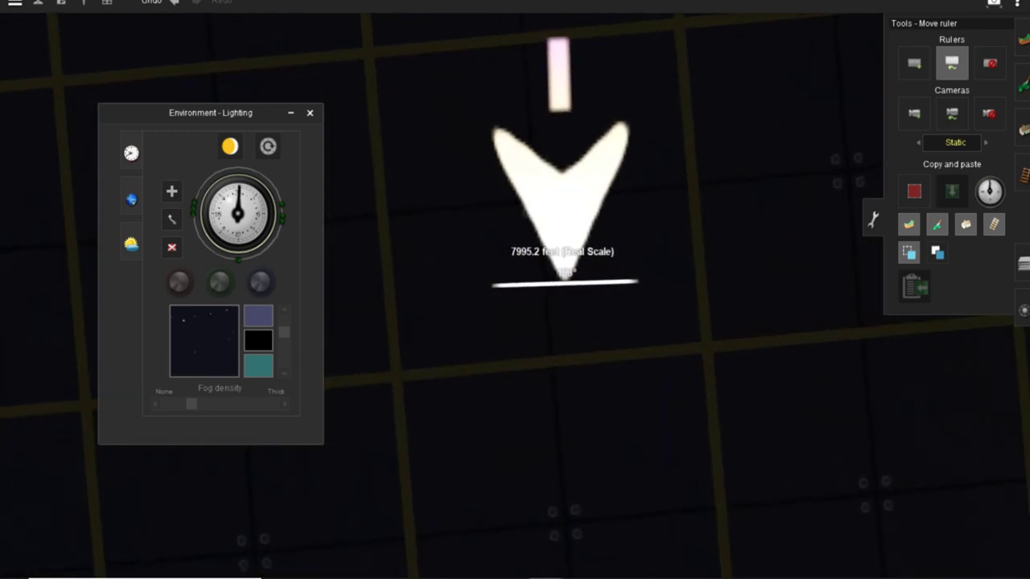
- Set the environment's time of day to daylight and compare the rulers' far ends on the grass
left_click_drag(239, 195, 246, 236)
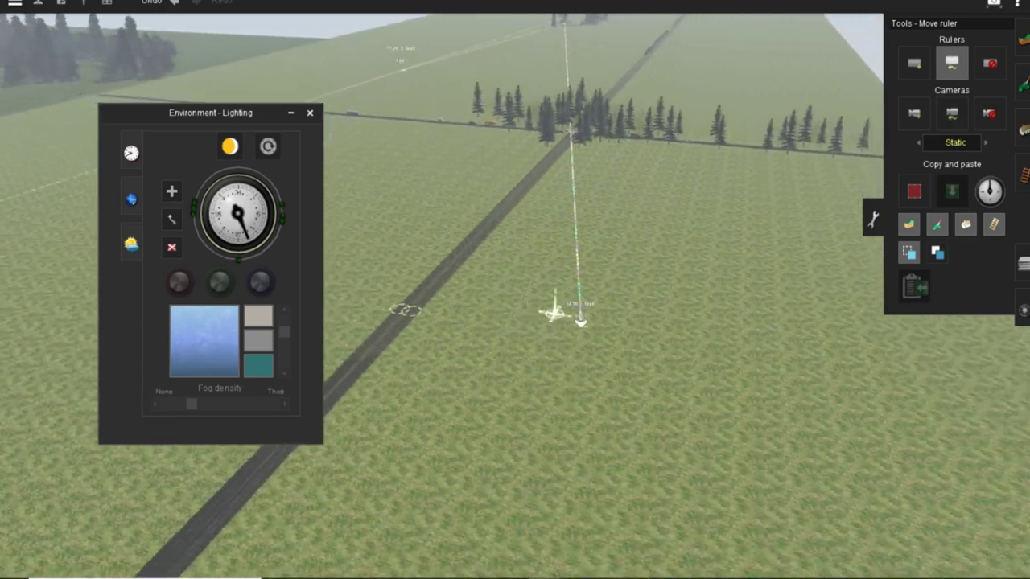
scroll(515, 289, "up", 3)
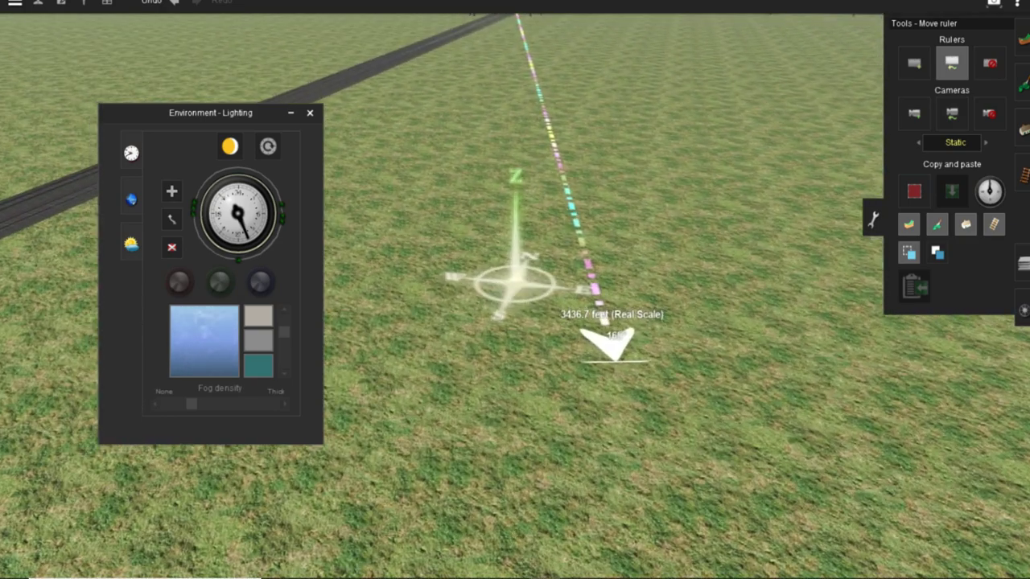
key("Up")
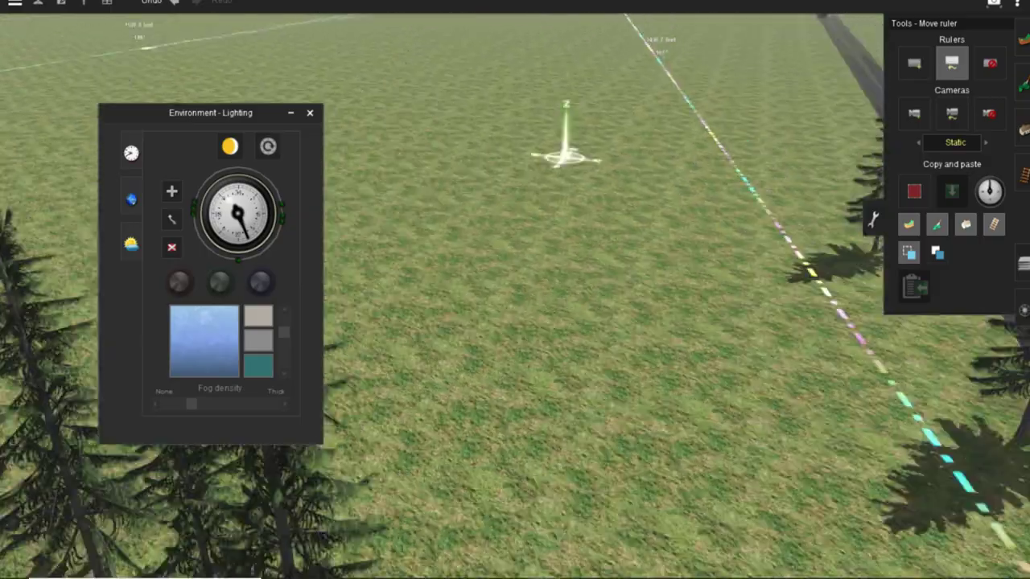
key("Up")
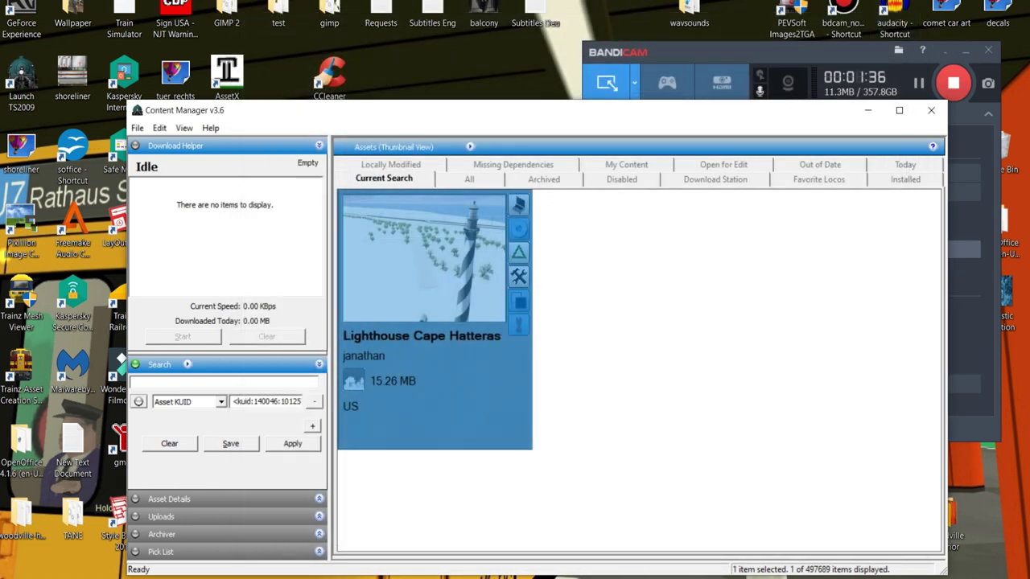
- In Content Manager, edit the Lighthouse Cape Hatteras asset by adding an animation-loop-speed of 1 to its night mesh
key("ctrl+m")
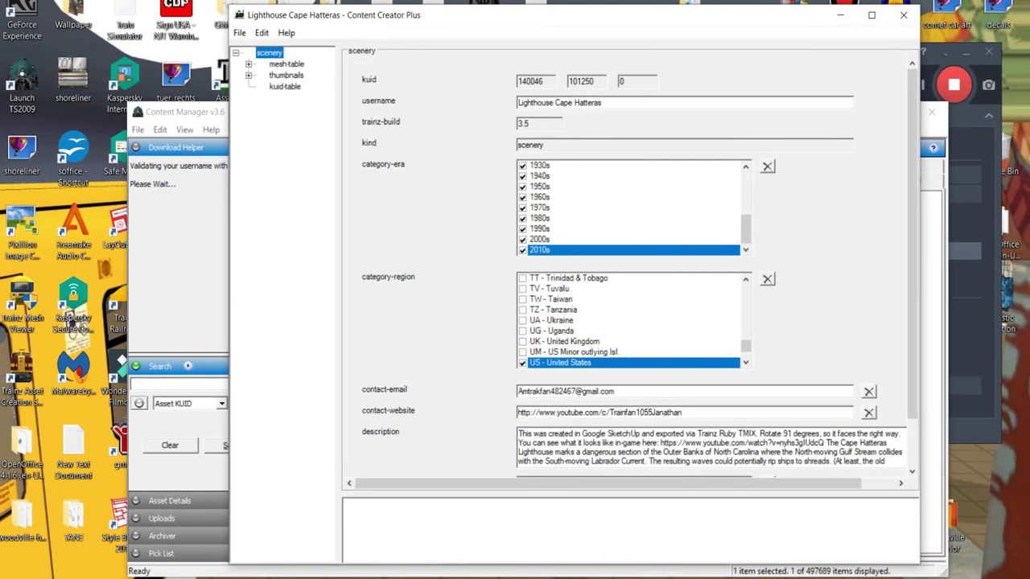
left_click(249, 63)
left_click(290, 86)
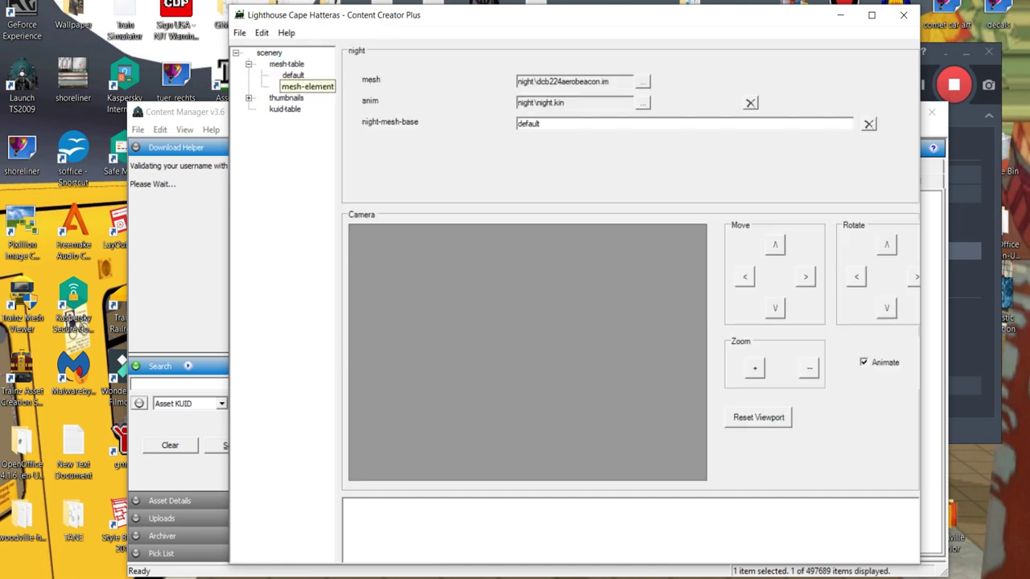
right_click(285, 86)
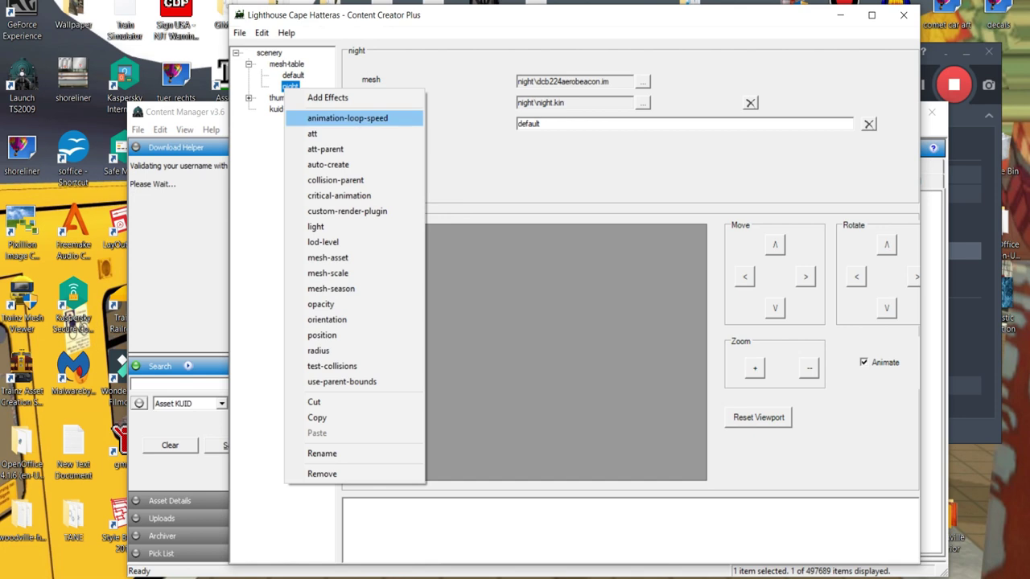
key("Return")
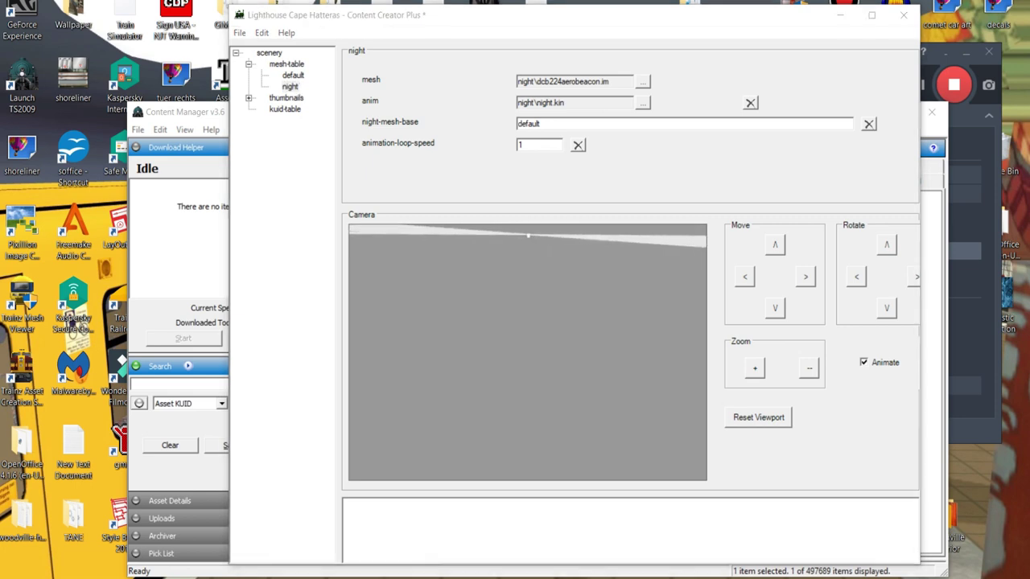
- Save the night mesh changes, close the asset editor and commit the Lighthouse Cape Hatteras asset
key("ctrl+s")
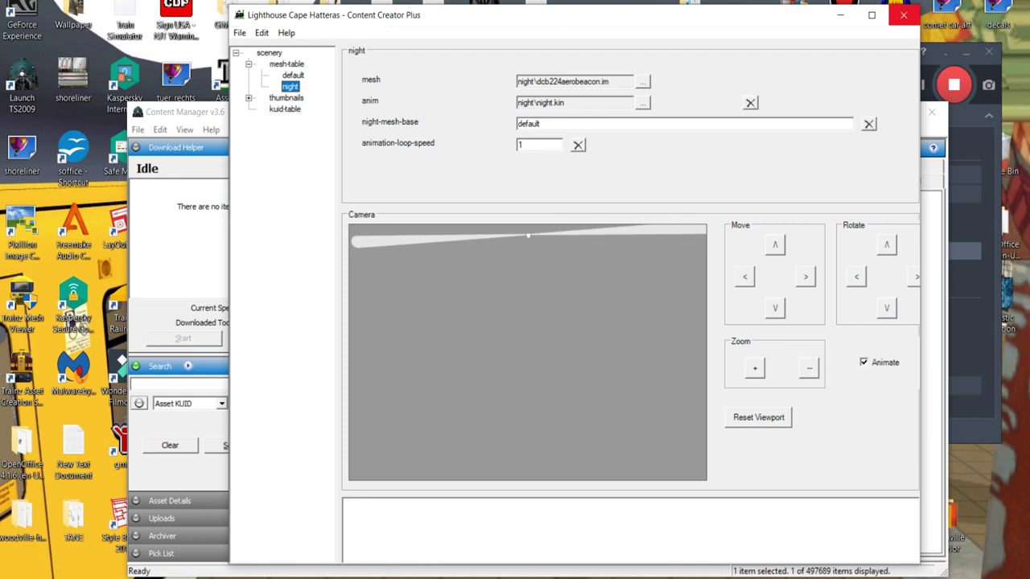
left_click(903, 16)
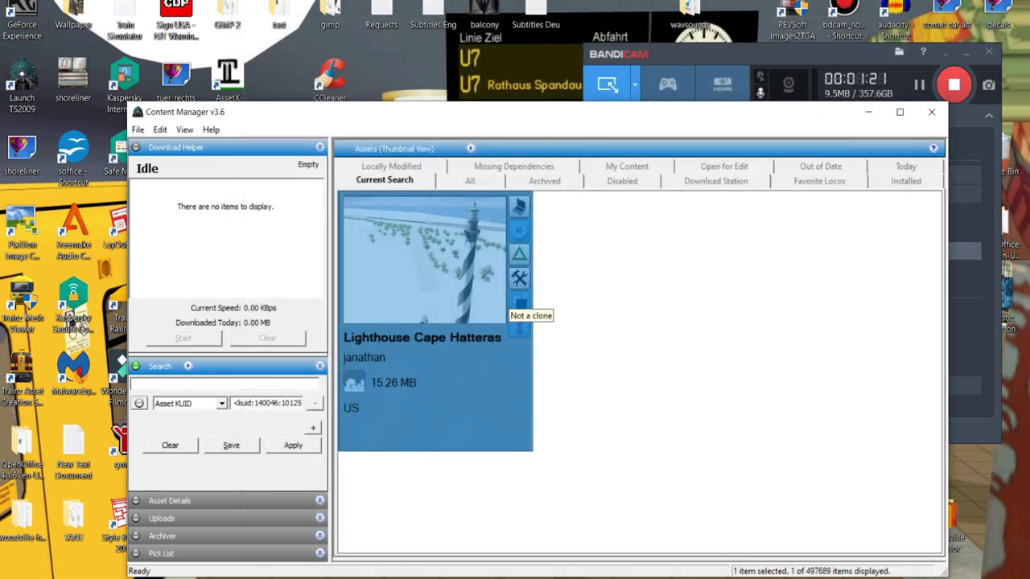
key("ctrl+m")
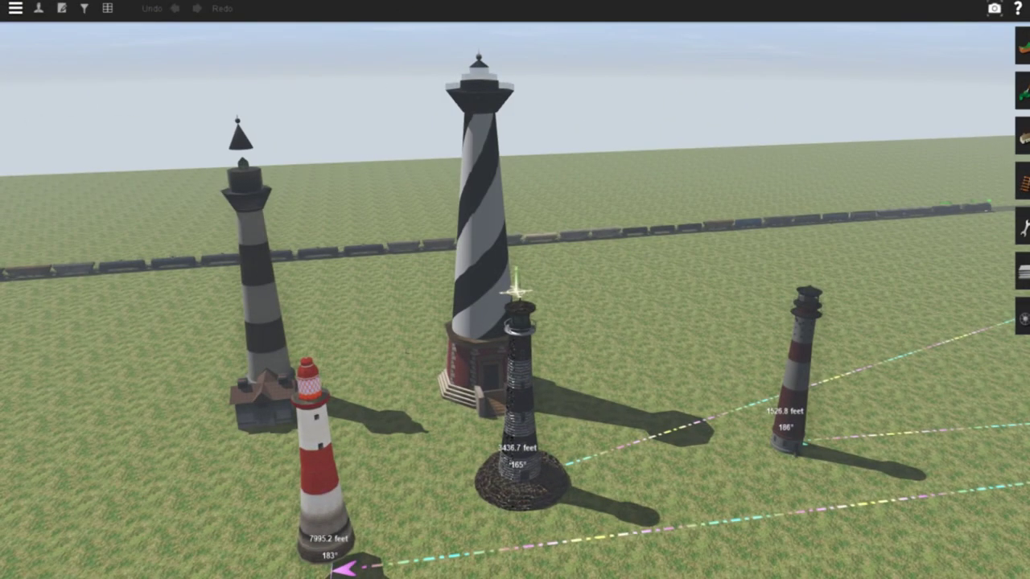
- Back in Trainz Surveyor, open the environment settings and switch the lighting clock to its dusk keyframe
left_click(15, 8)
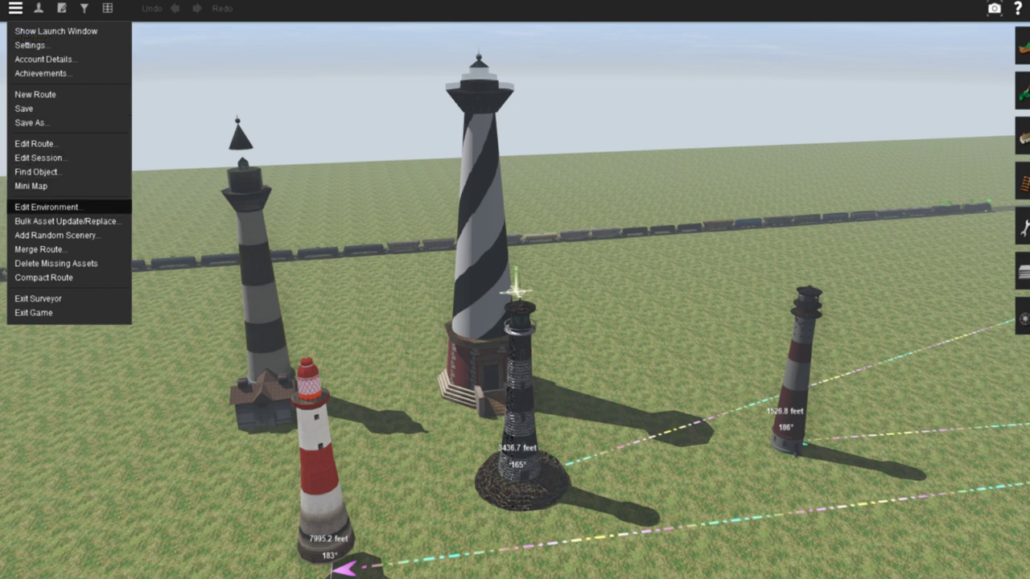
left_click(46, 206)
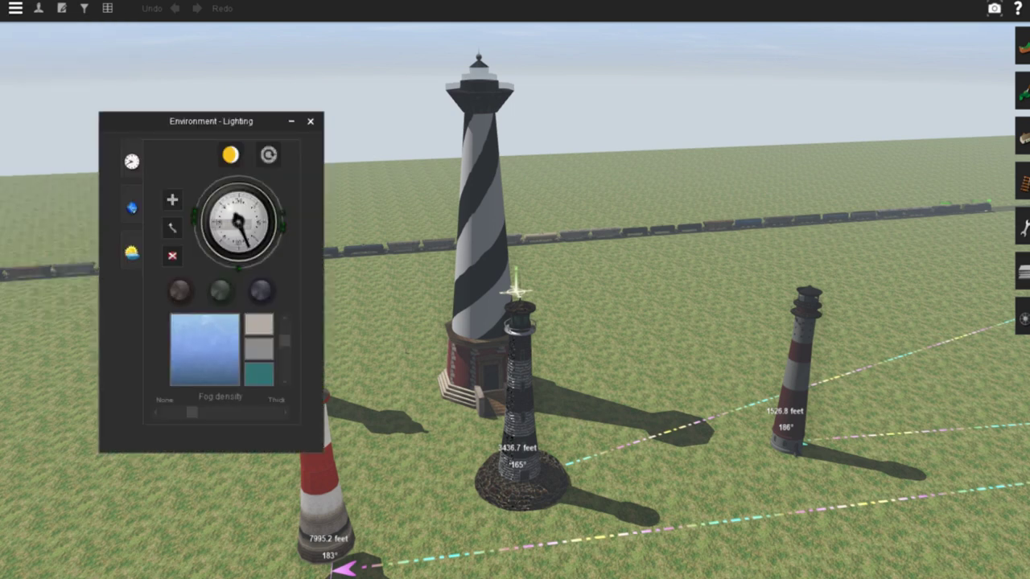
left_click(194, 216)
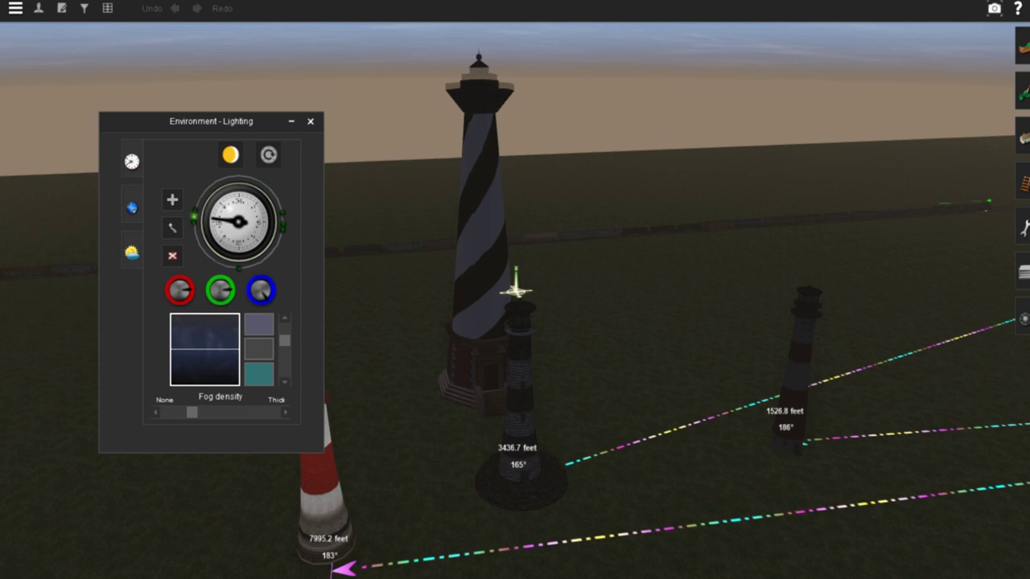
- Examine the rotating beams of the spiral-striped lighthouse and its lantern room up close
right_click(378, 289)
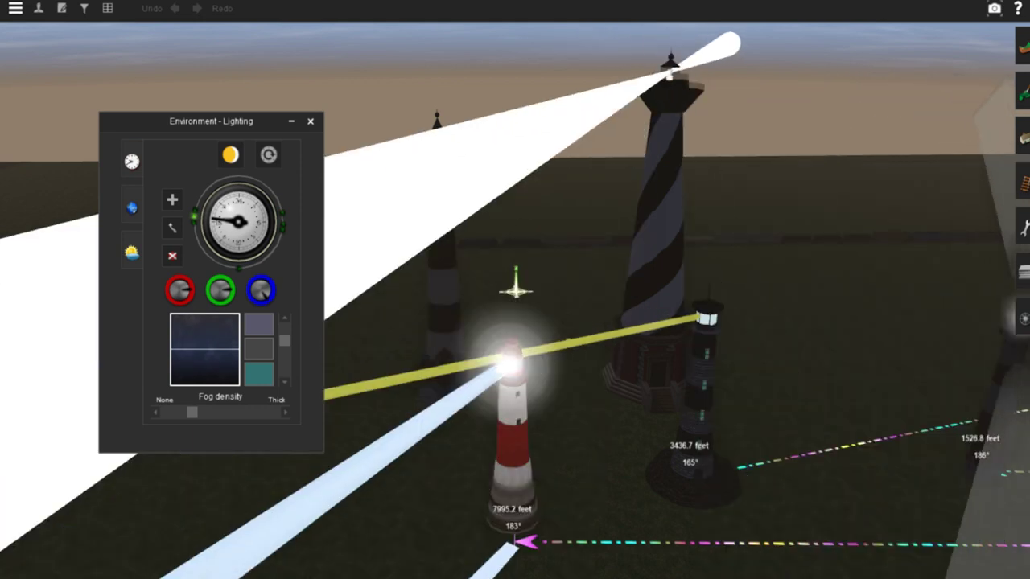
right_click(574, 310)
right_click(534, 248)
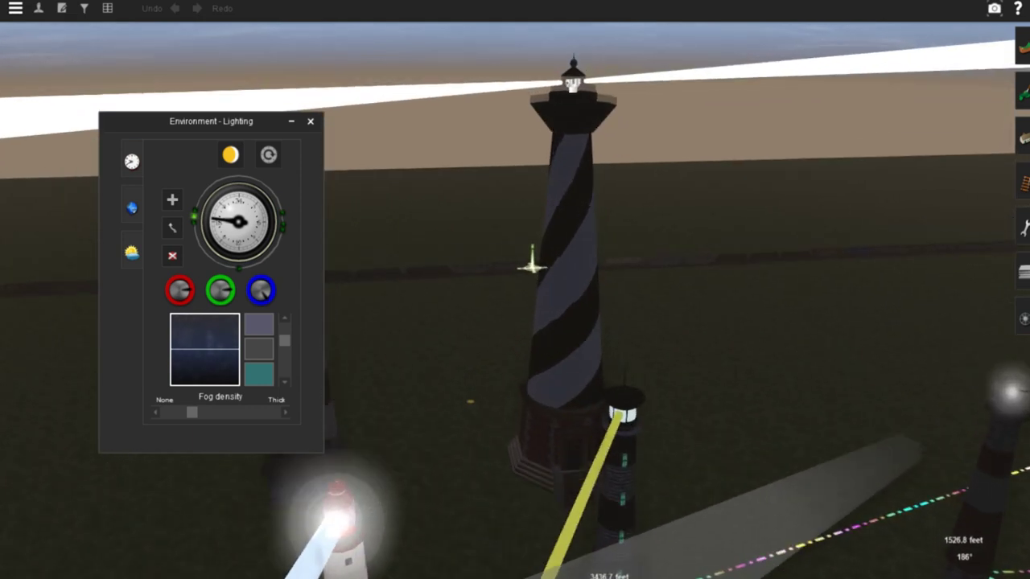
right_click(535, 241)
scroll(563, 301, "up", 2)
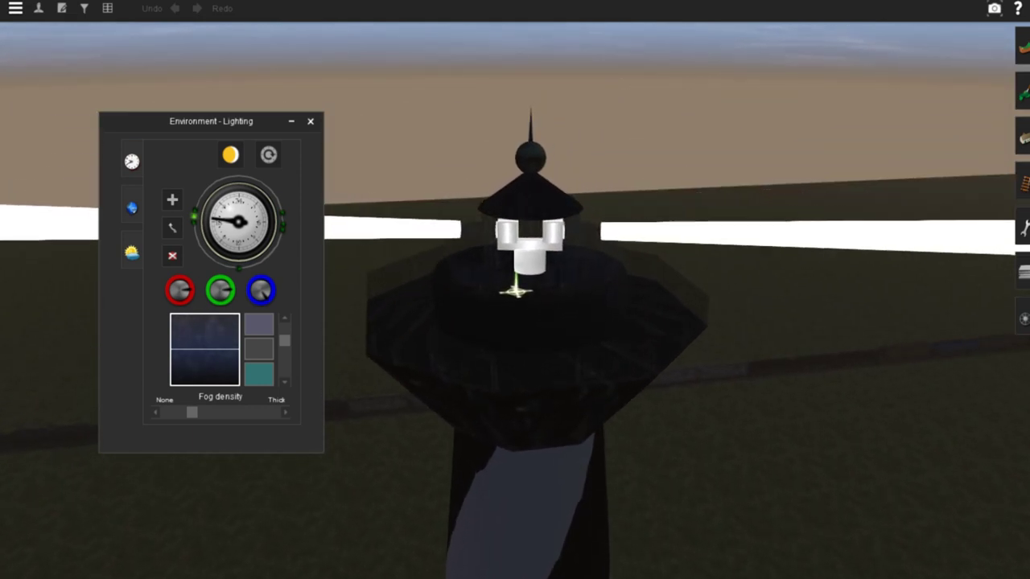